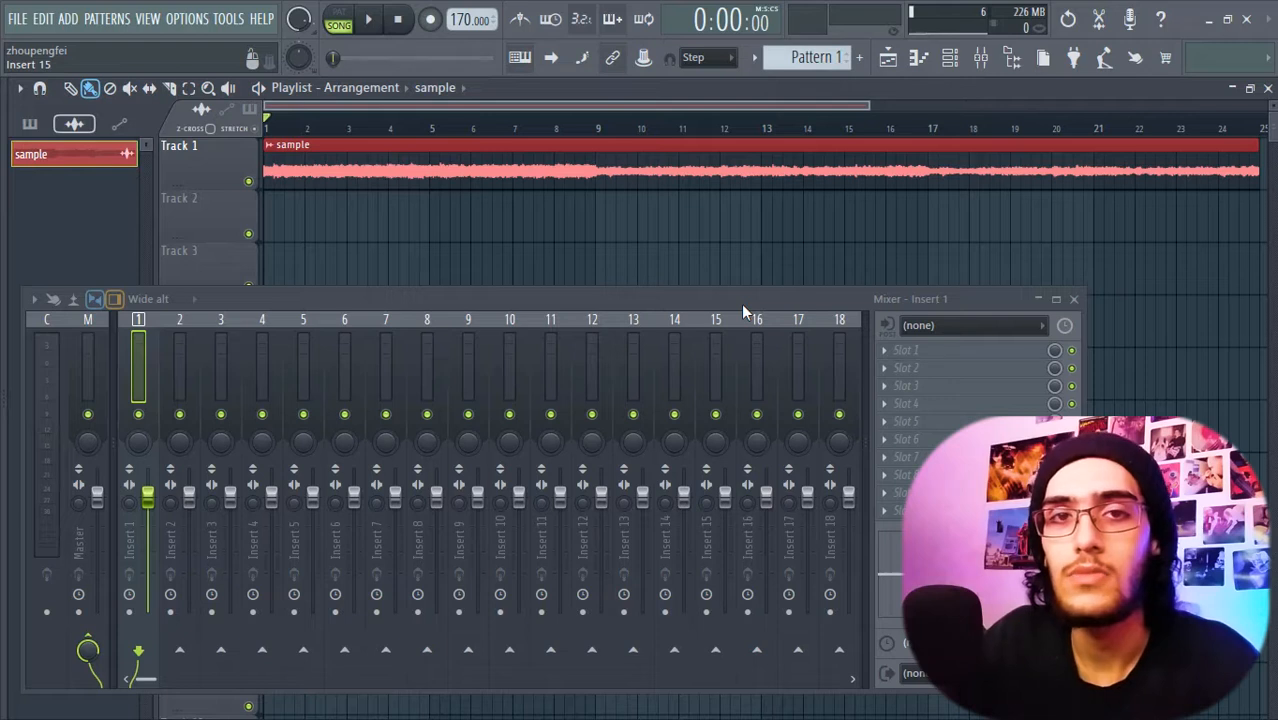
- Preview the sample and add a Pro-Q 3 low-cut band at about 56 Hz with a 36 dB/oct slope
{"action": "left_click", "coordinate": [370, 19]}
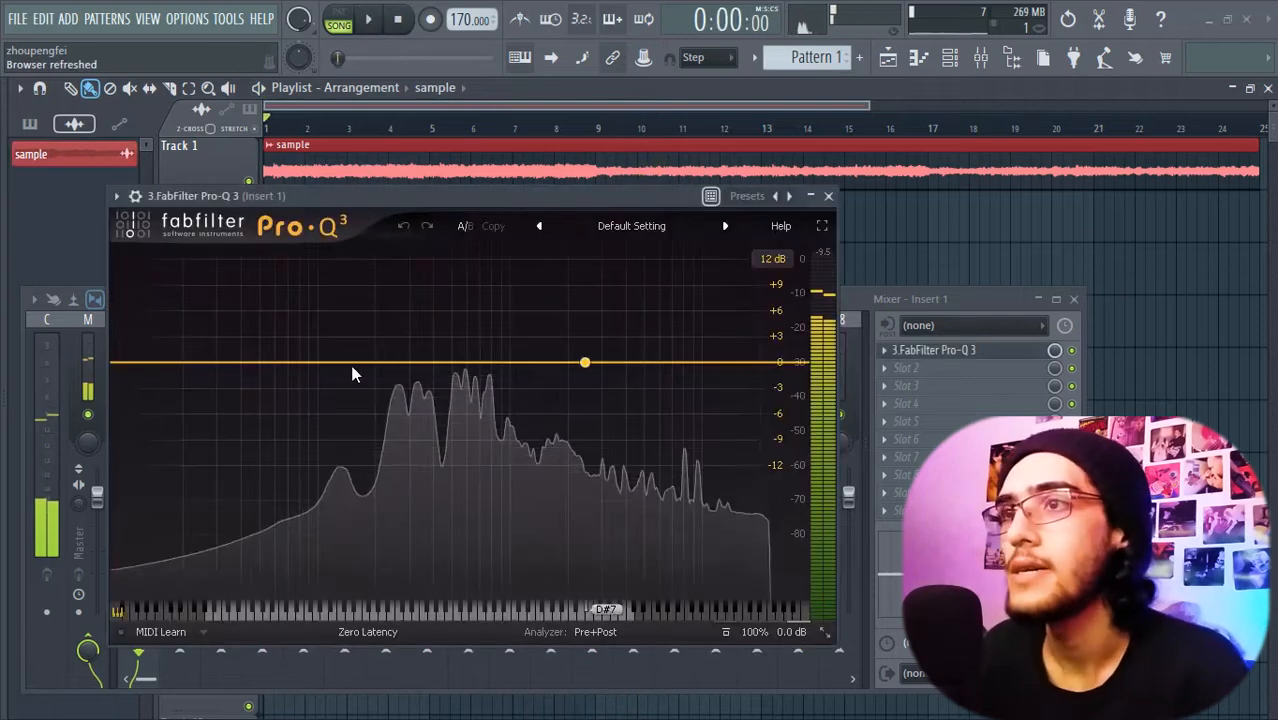
{"action": "left_click_drag", "start_coordinate": [120, 362], "coordinate": [268, 363]}
{"action": "left_click", "coordinate": [168, 574]}
{"action": "left_click", "coordinate": [200, 551]}
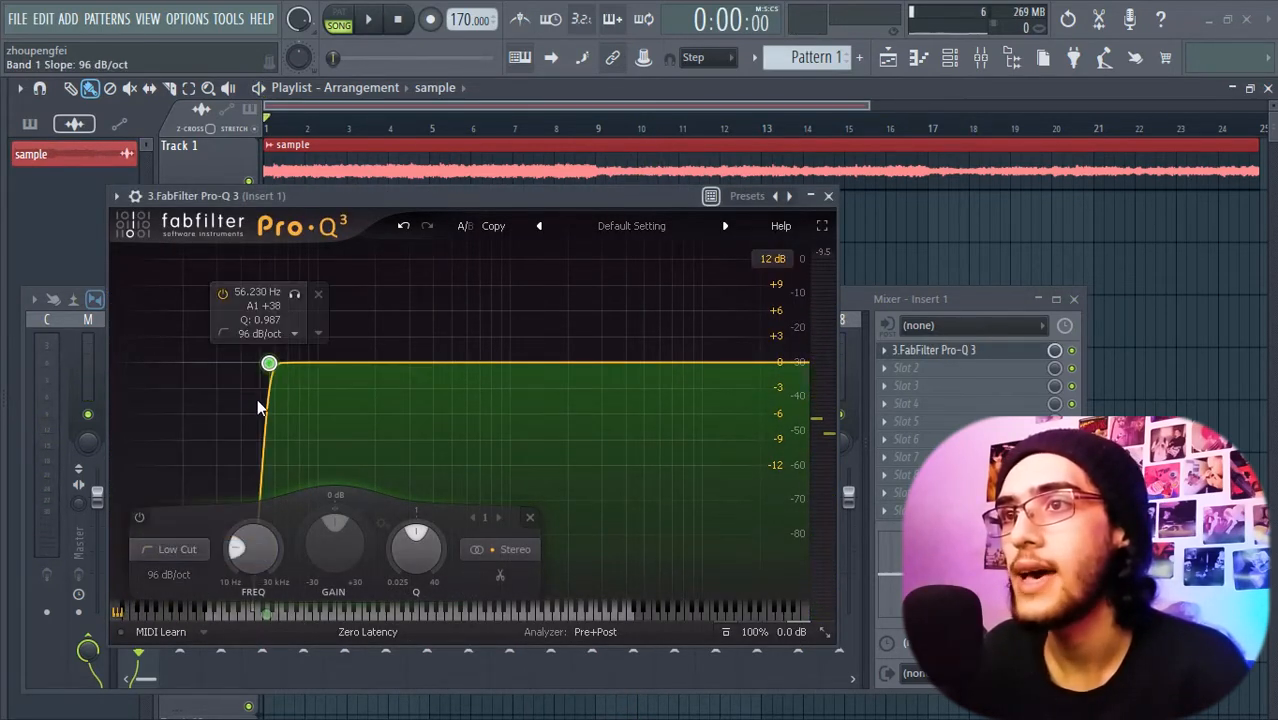
{"action": "left_click", "coordinate": [185, 576]}
{"action": "left_click", "coordinate": [185, 571]}
{"action": "left_click", "coordinate": [179, 575]}
{"action": "left_click", "coordinate": [180, 571]}
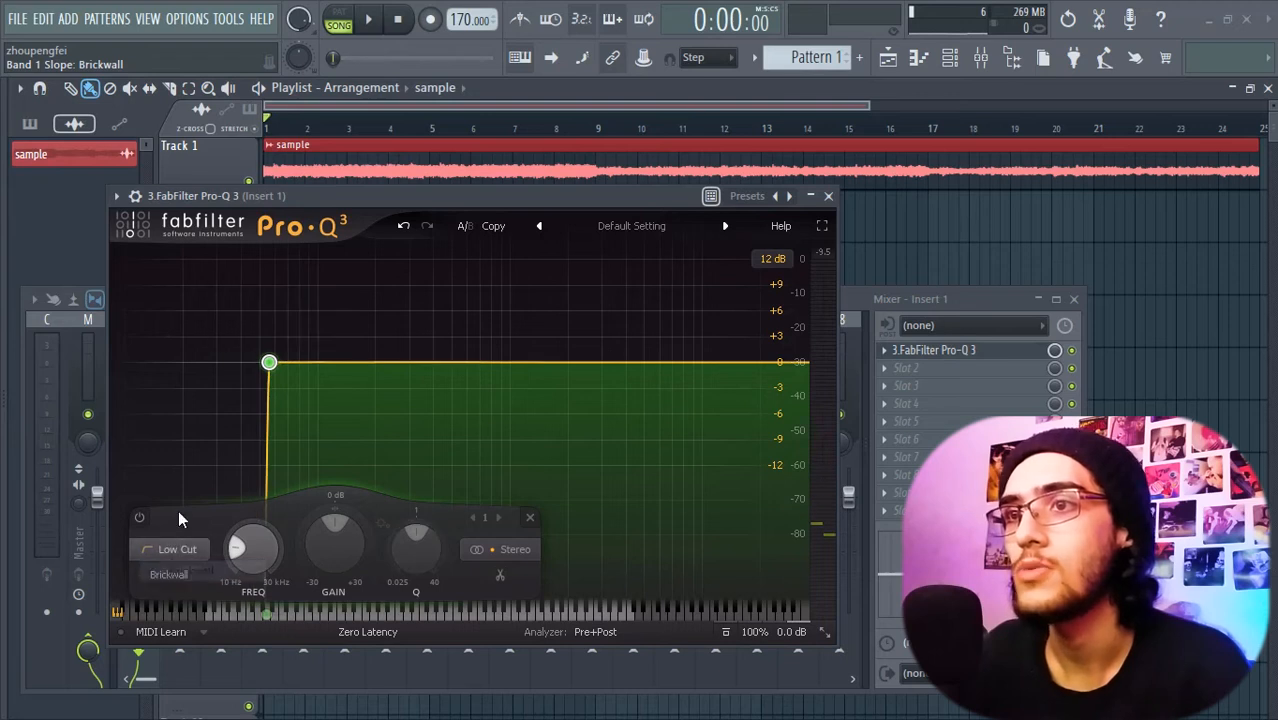
{"action": "left_click", "coordinate": [172, 588]}
{"action": "left_click", "coordinate": [165, 485]}
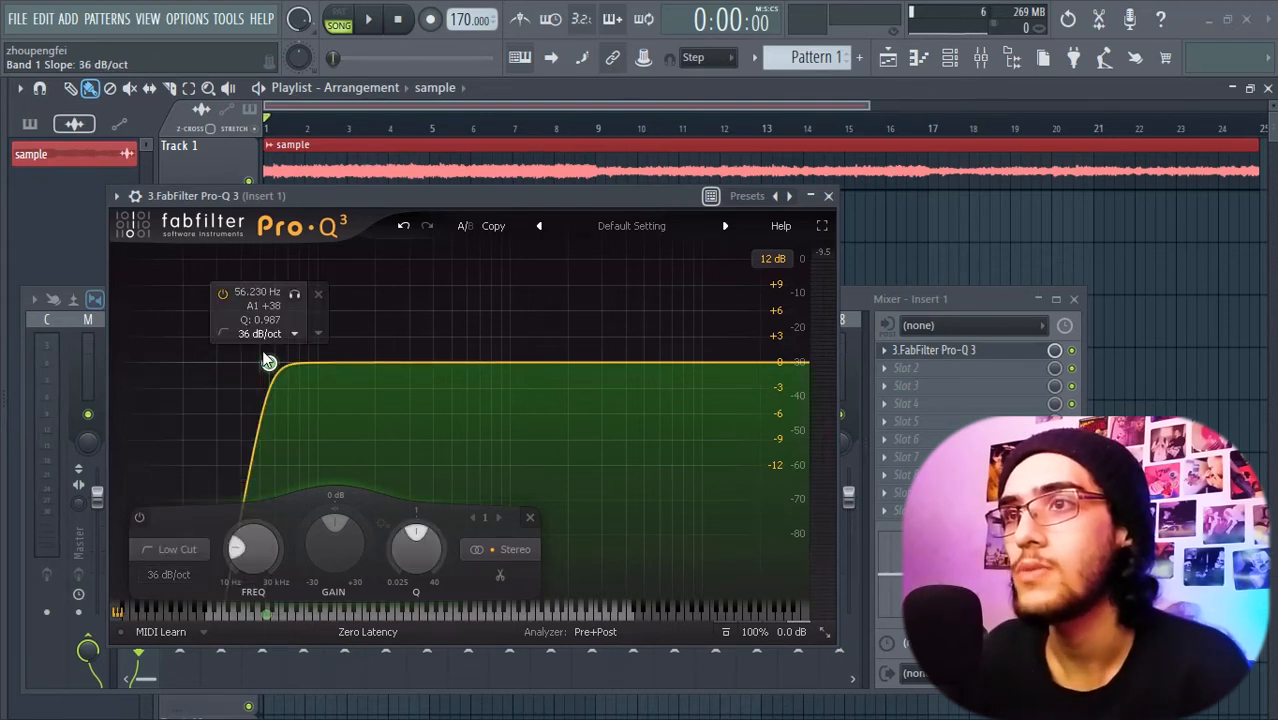
- Lower the low-cut band's frequency to about 49 Hz while auditioning the sample
{"action": "key", "text": "space"}
{"action": "mouse_move", "coordinate": [268, 365]}
{"action": "left_mouse_down"}
{"action": "mouse_move", "coordinate": [234, 365]}
{"action": "mouse_move", "coordinate": [258, 372]}
{"action": "left_mouse_up"}
{"action": "key", "text": "space"}
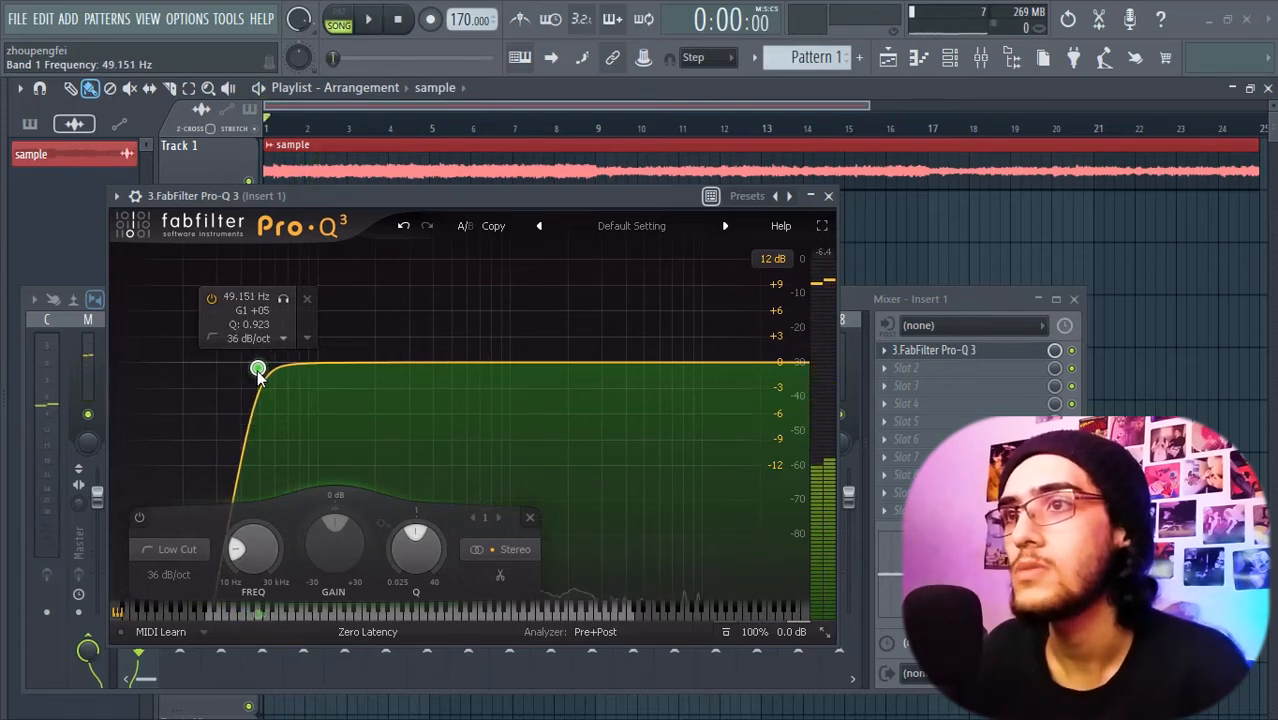
- Play the sample and add a high-cut band near the upper end of the spectrum with a 36 dB/oct slope
{"action": "key", "text": "space"}
{"action": "left_click_drag", "start_coordinate": [804, 357], "coordinate": [651, 358]}
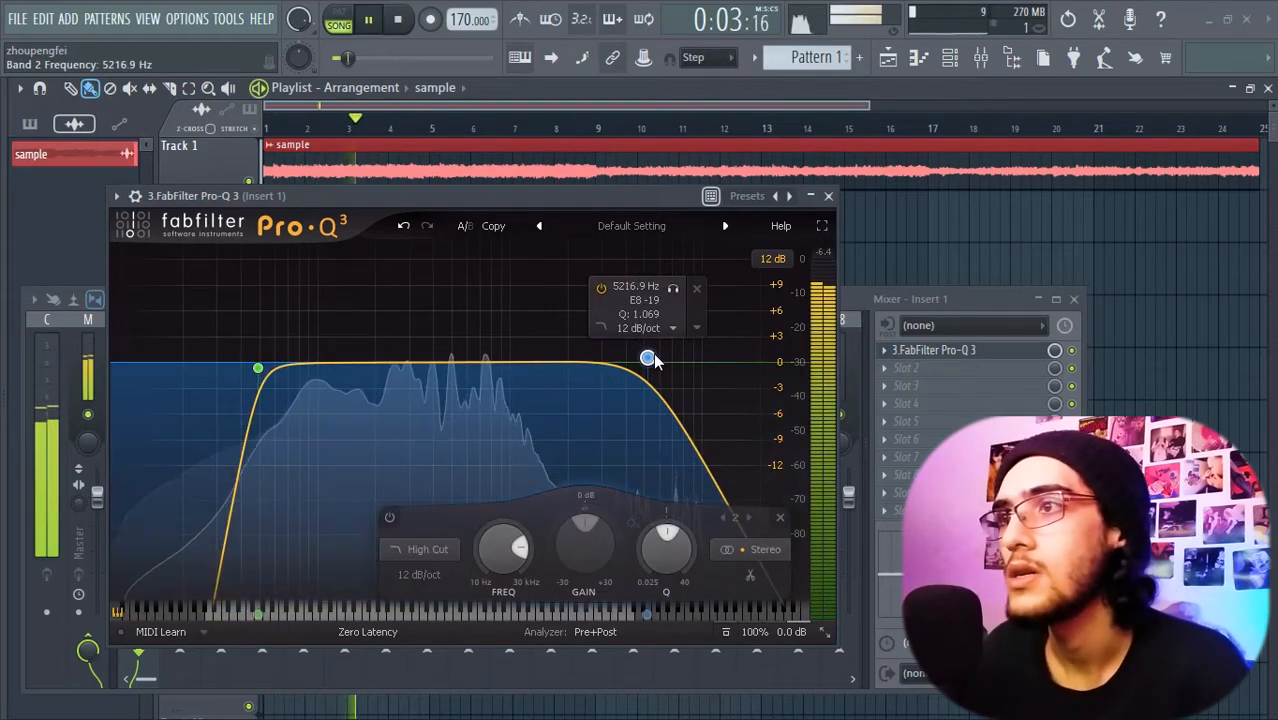
{"action": "left_click", "coordinate": [461, 485]}
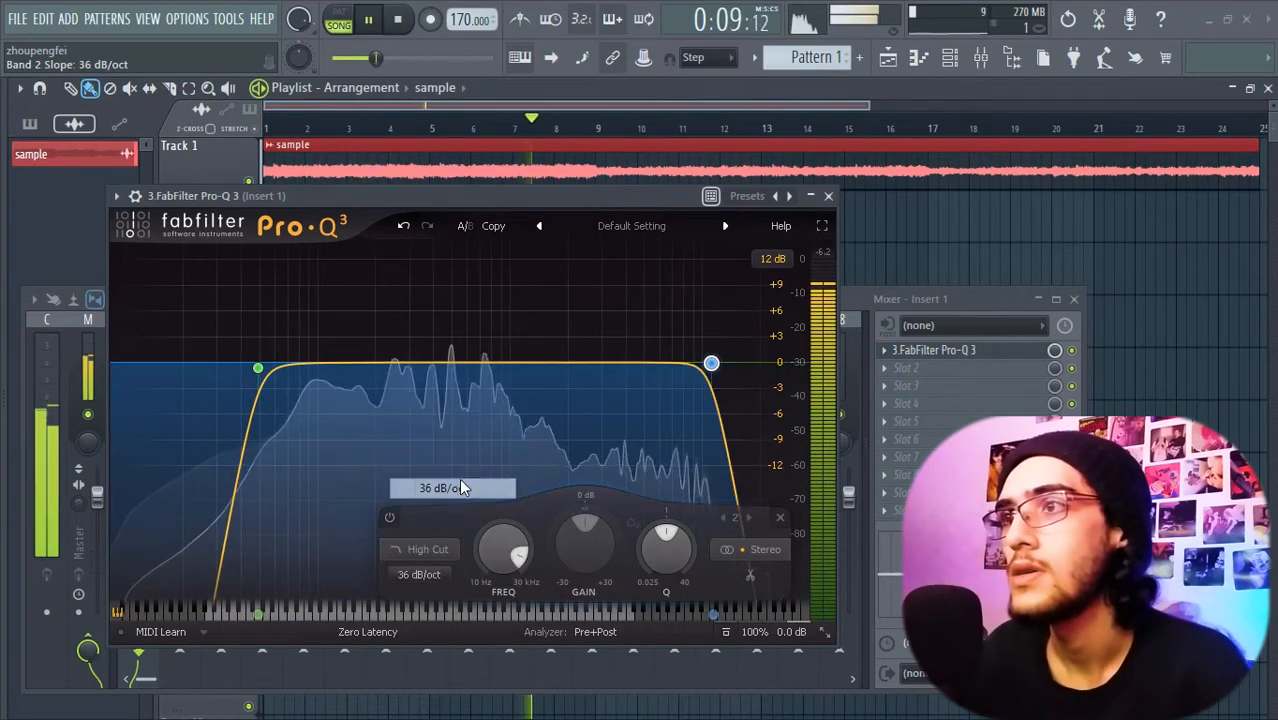
- Add a bell band at about 4.9 kHz with flat gain and a slight upward dynamic range
{"action": "left_click", "coordinate": [631, 363]}
{"action": "left_click_drag", "start_coordinate": [631, 366], "coordinate": [637, 312]}
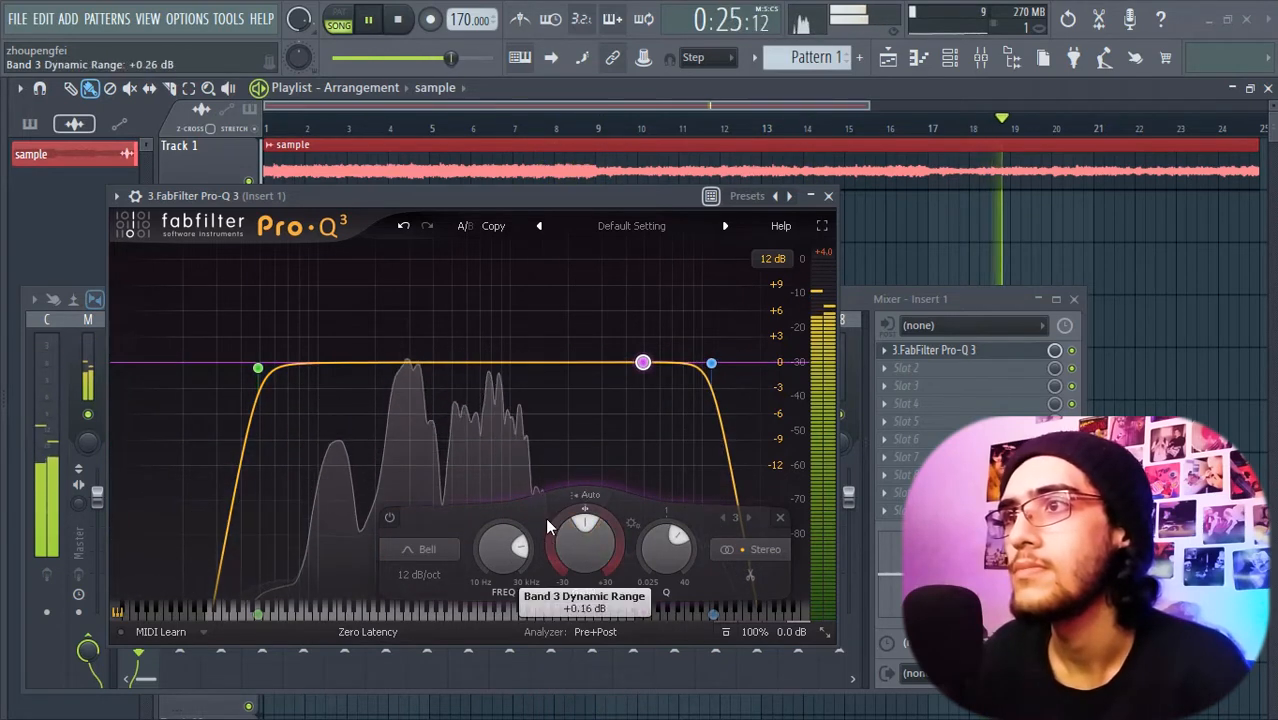
{"action": "left_click_drag", "start_coordinate": [548, 526], "coordinate": [546, 517]}
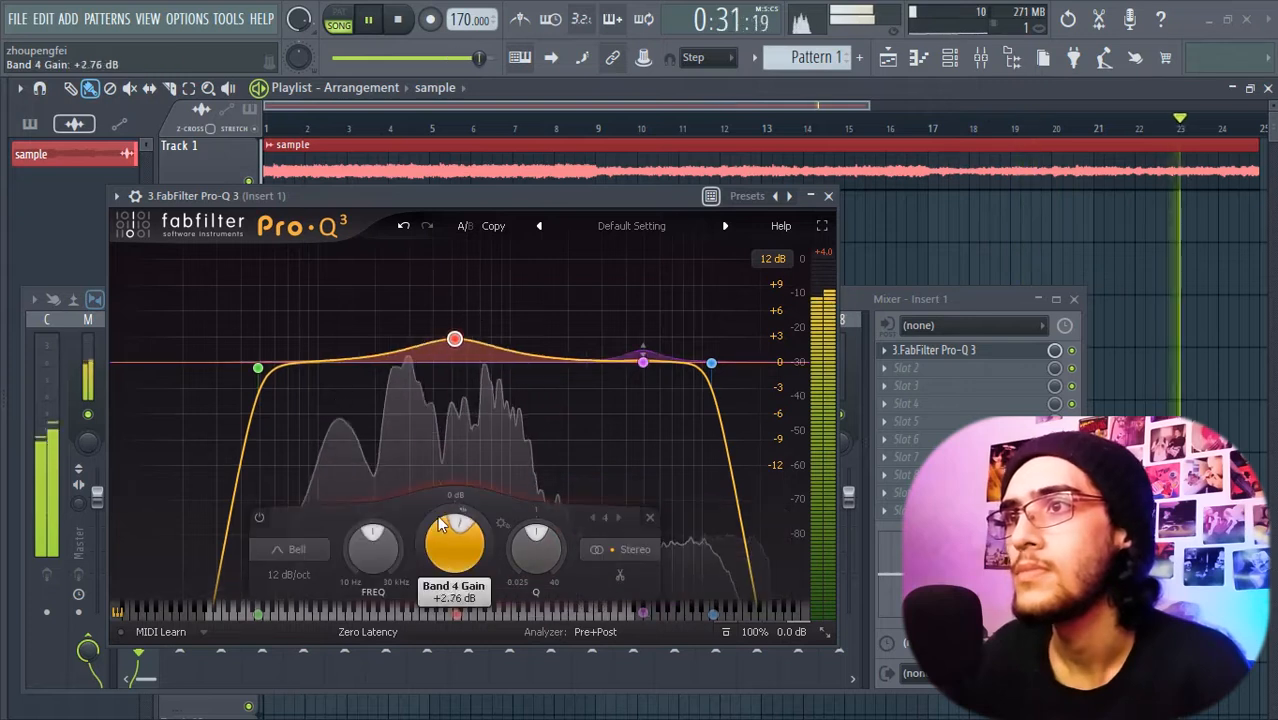
- Add a narrow bell at about 506 Hz with -0.61 dB gain, Q of about 9.5 and an upward dynamic range
{"action": "scroll", "coordinate": [424, 470], "scroll_direction": "up", "scroll_amount": 5}
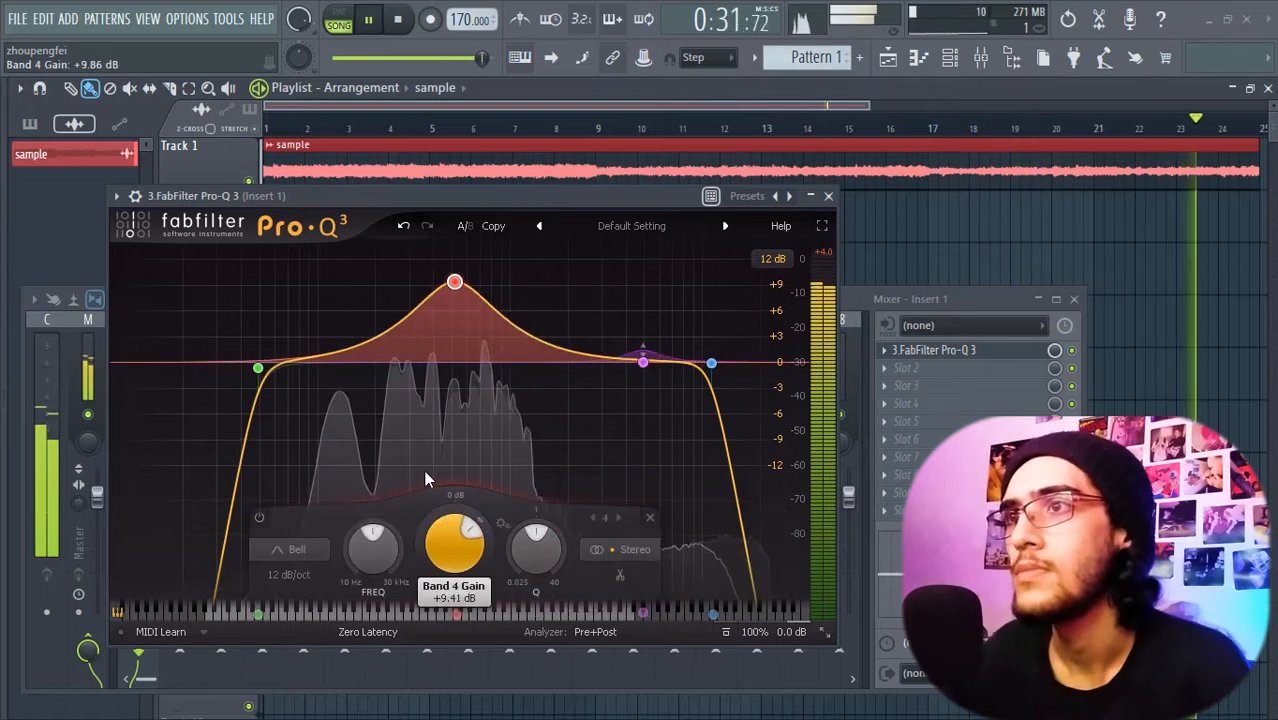
{"action": "scroll", "coordinate": [430, 476], "scroll_direction": "up", "scroll_amount": 10}
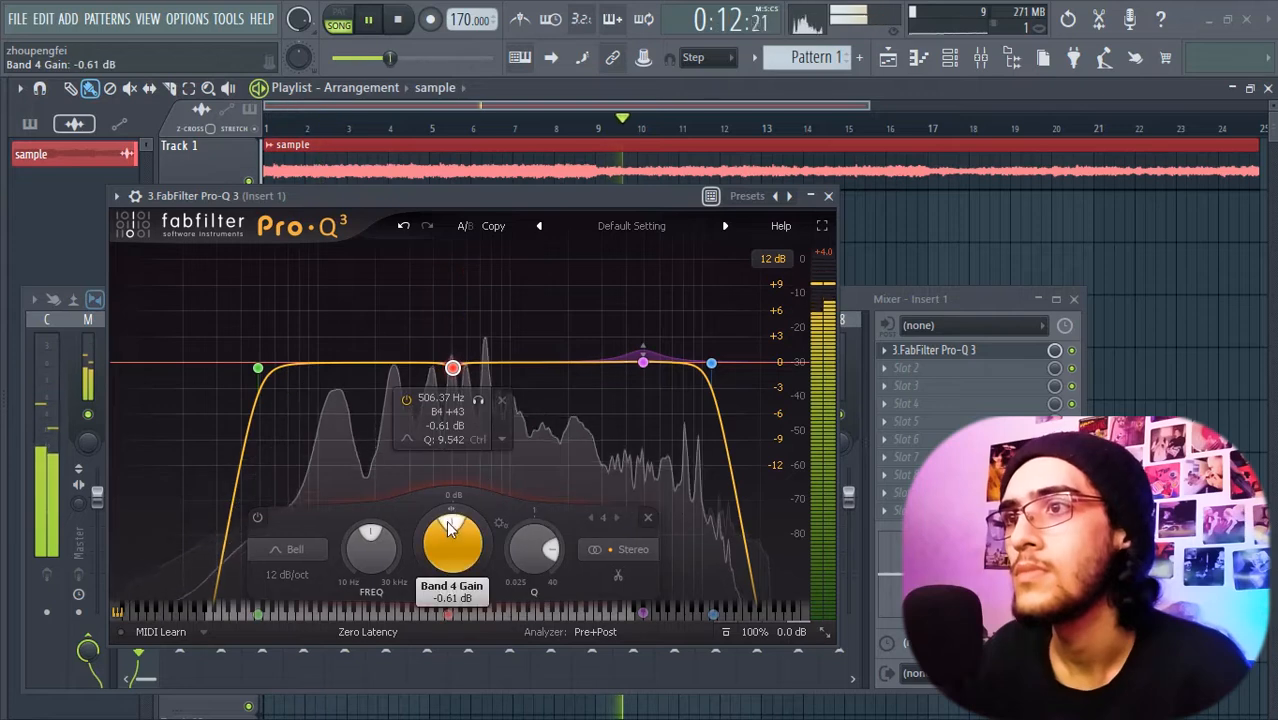
{"action": "left_click_drag", "start_coordinate": [487, 526], "coordinate": [416, 434]}
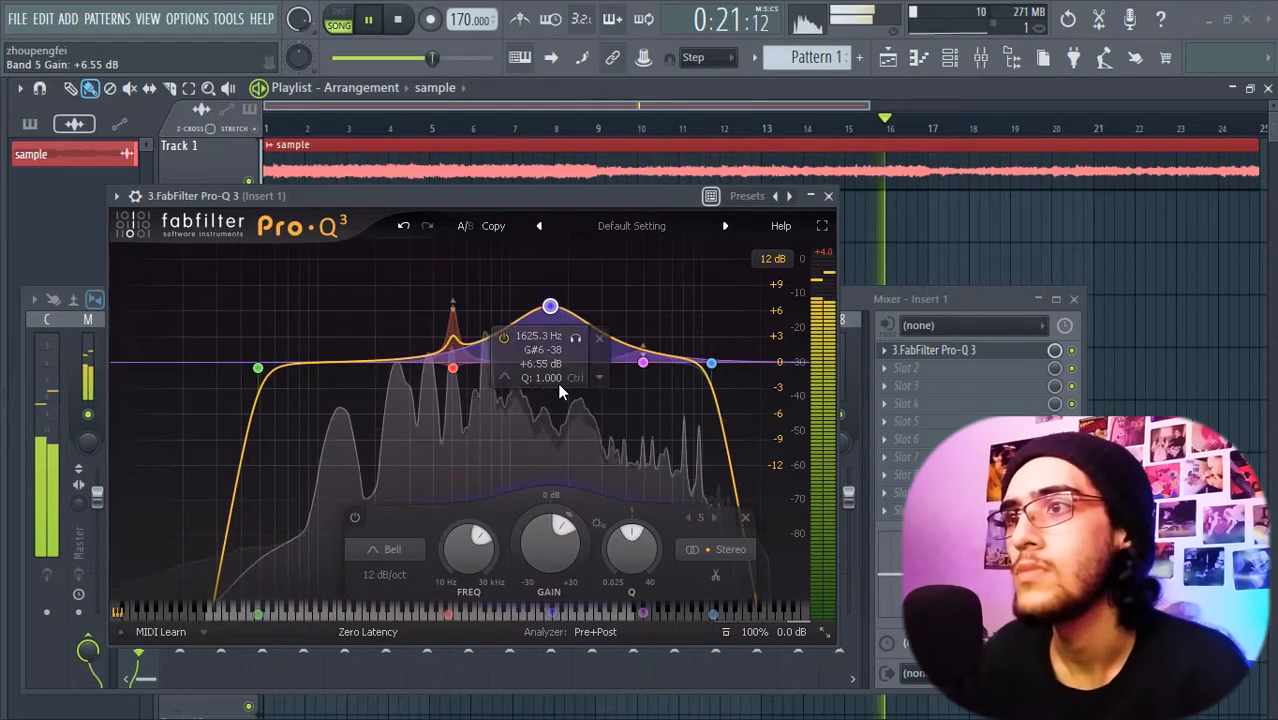
- Shape a bell boost of about 1.9 dB near 1.8 kHz with a Q of about 2.6
{"action": "scroll", "coordinate": [545, 312], "scroll_direction": "up", "scroll_amount": 8}
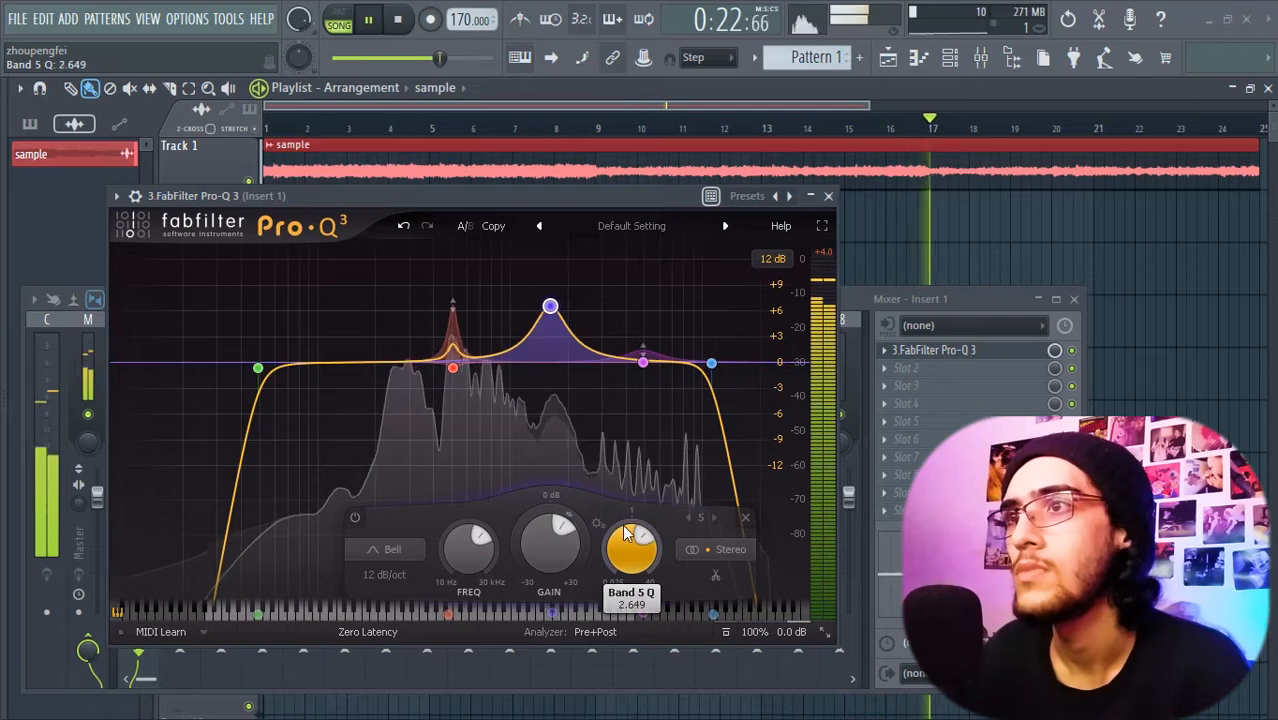
{"action": "left_click_drag", "start_coordinate": [549, 307], "coordinate": [563, 350]}
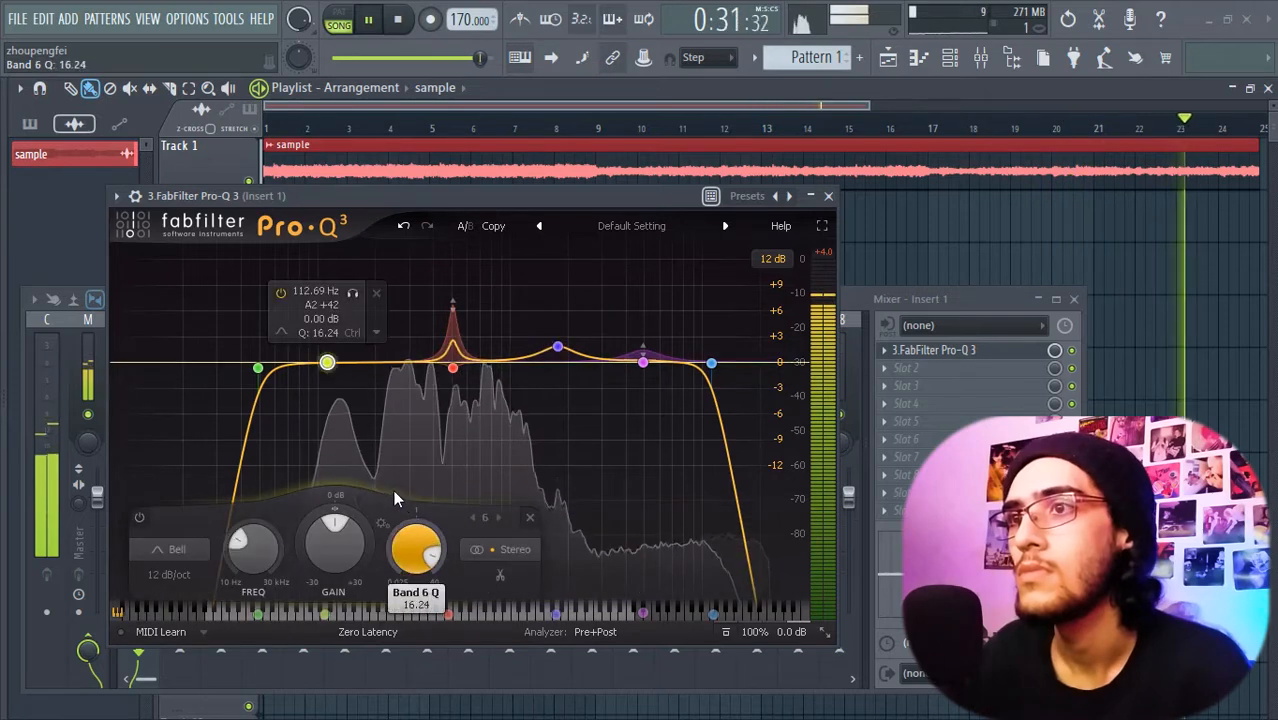
- Stop playback and give the narrow bell at about 113 Hz a downward dynamic range of about -6 dB
{"action": "key", "text": "space"}
{"action": "left_click_drag", "start_coordinate": [306, 513], "coordinate": [322, 615]}
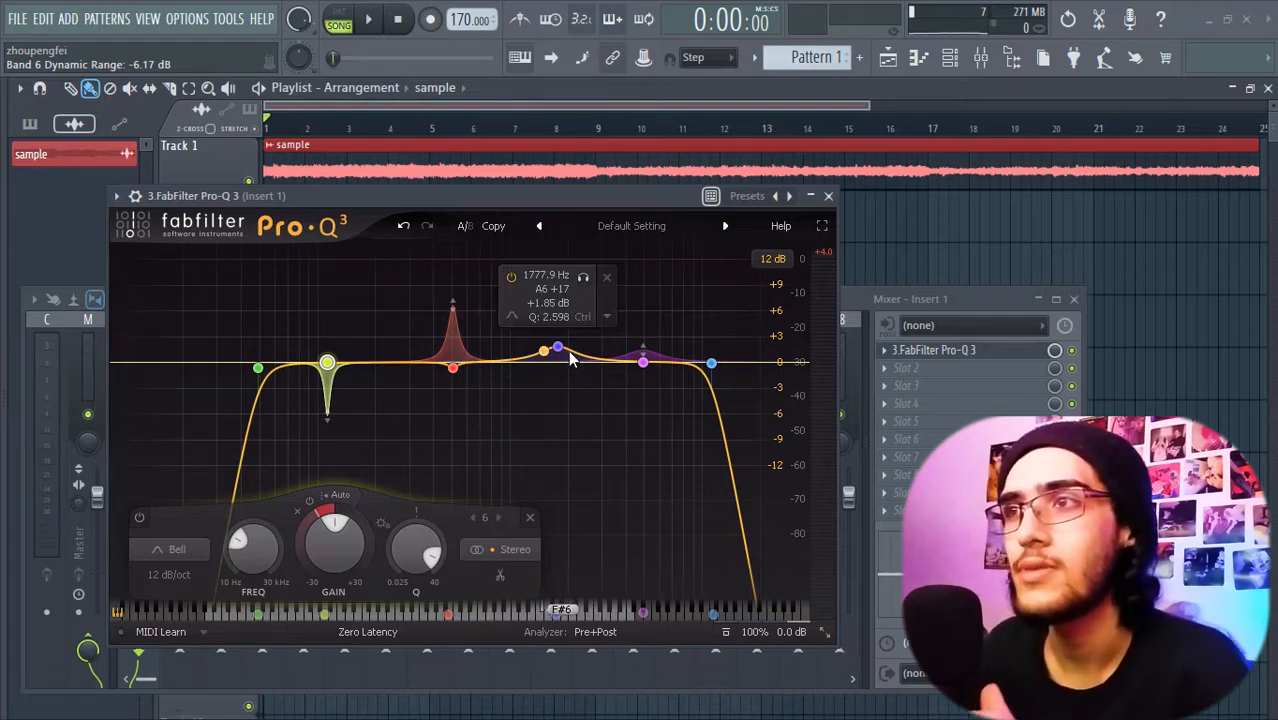
- Fine-tune the upper-mid boost to about 1738 Hz and +1.75 dB, and select the 4.9 kHz band
{"action": "left_click_drag", "start_coordinate": [560, 352], "coordinate": [557, 350]}
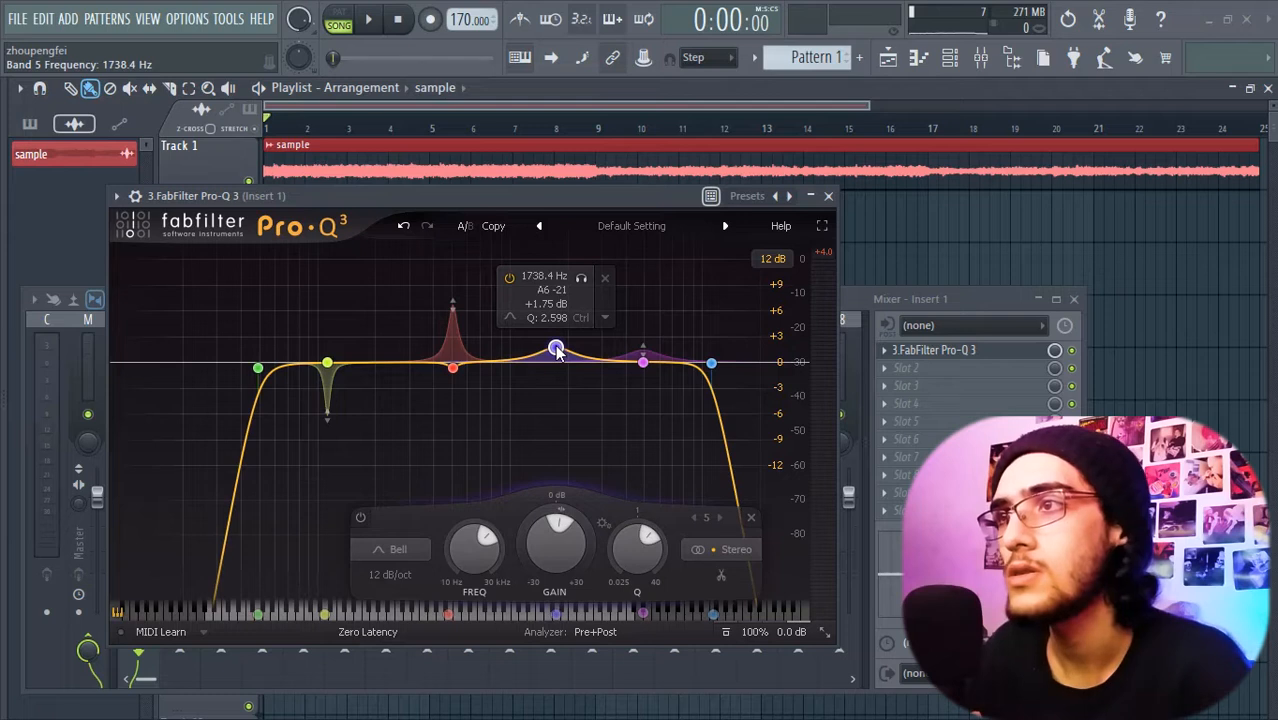
{"action": "left_click", "coordinate": [643, 352]}
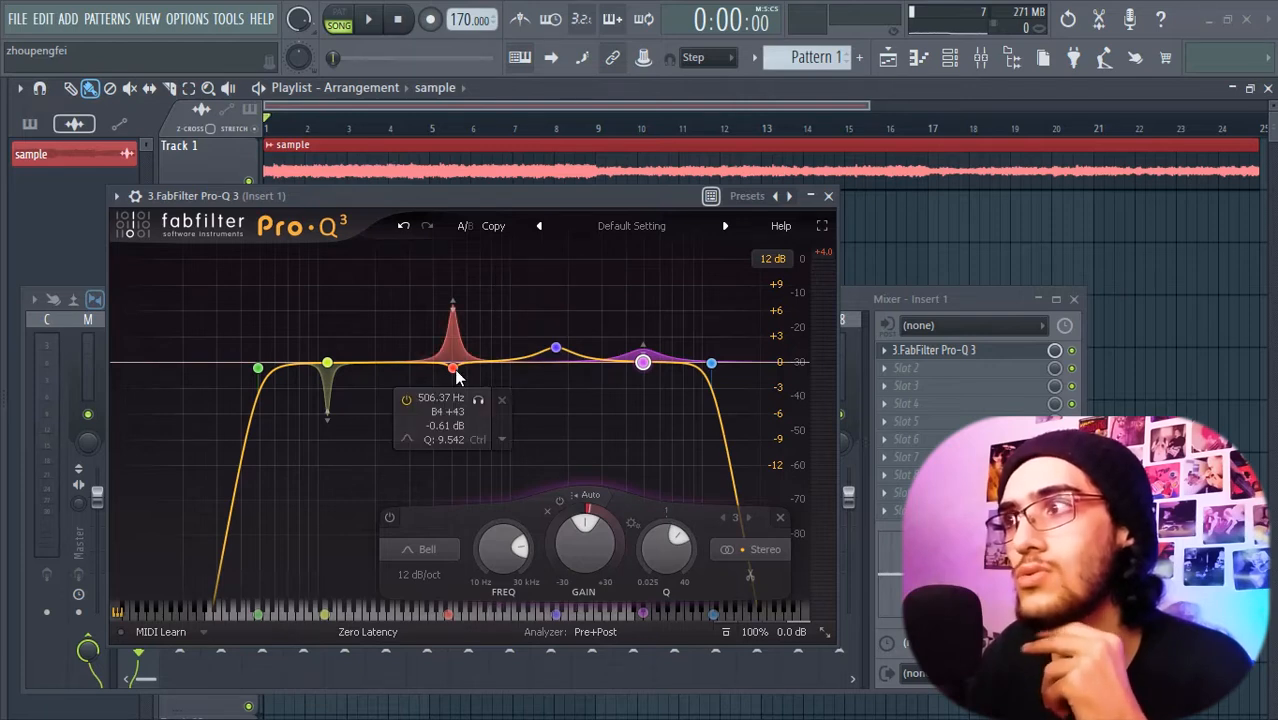
- During playback, retune the low dynamic cut to about 93 Hz with about -8 dB range and a wider Q, and close the equalizer
{"action": "key", "text": "space"}
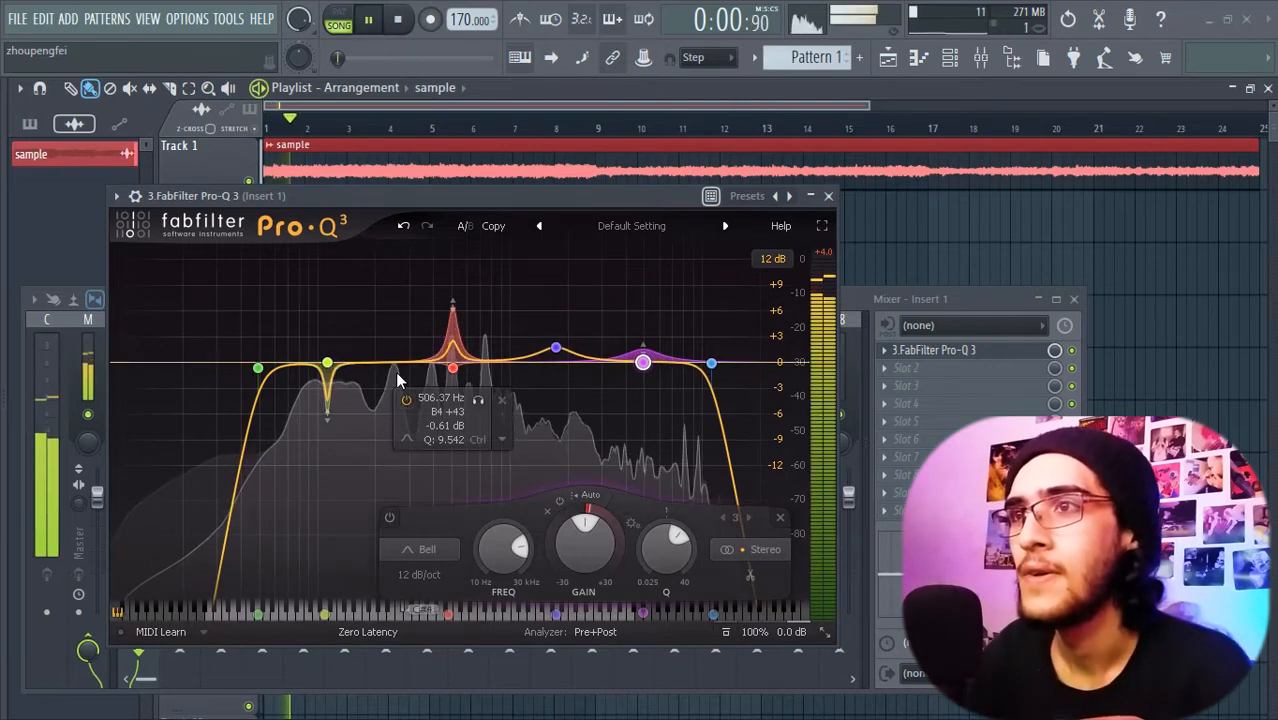
{"action": "left_click_drag", "start_coordinate": [324, 425], "coordinate": [328, 428]}
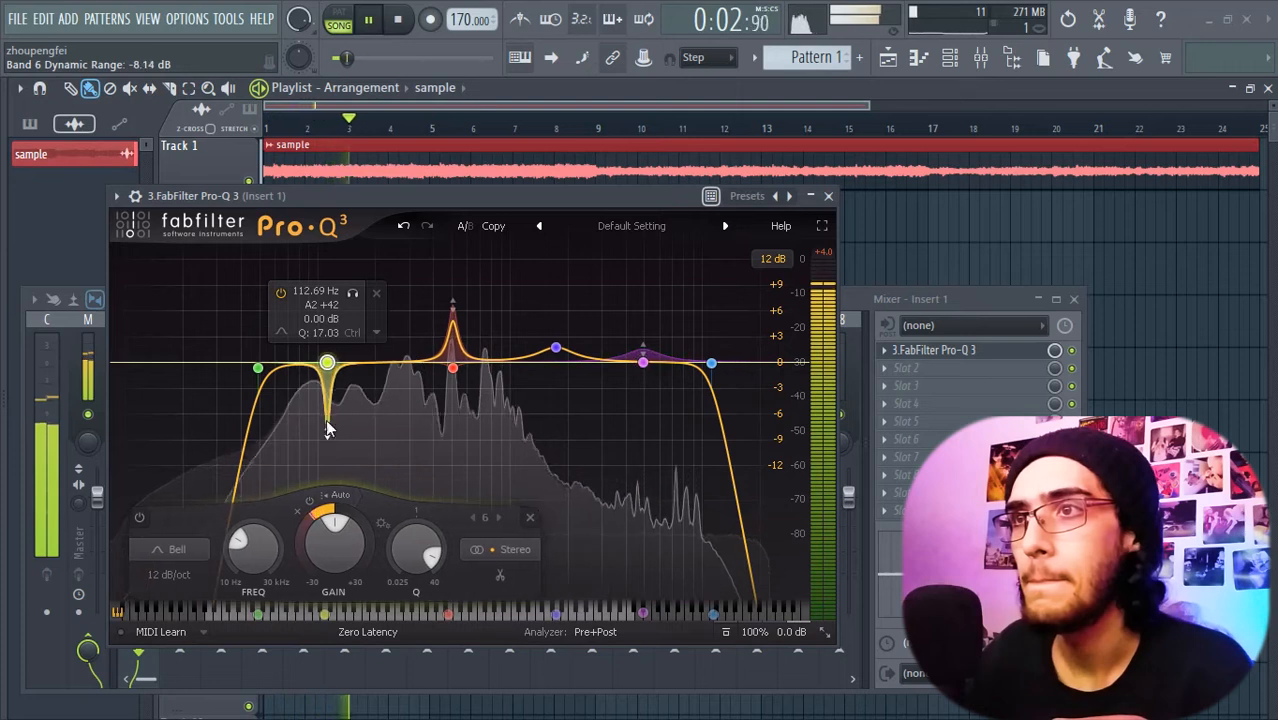
{"action": "left_click_drag", "start_coordinate": [330, 364], "coordinate": [317, 364]}
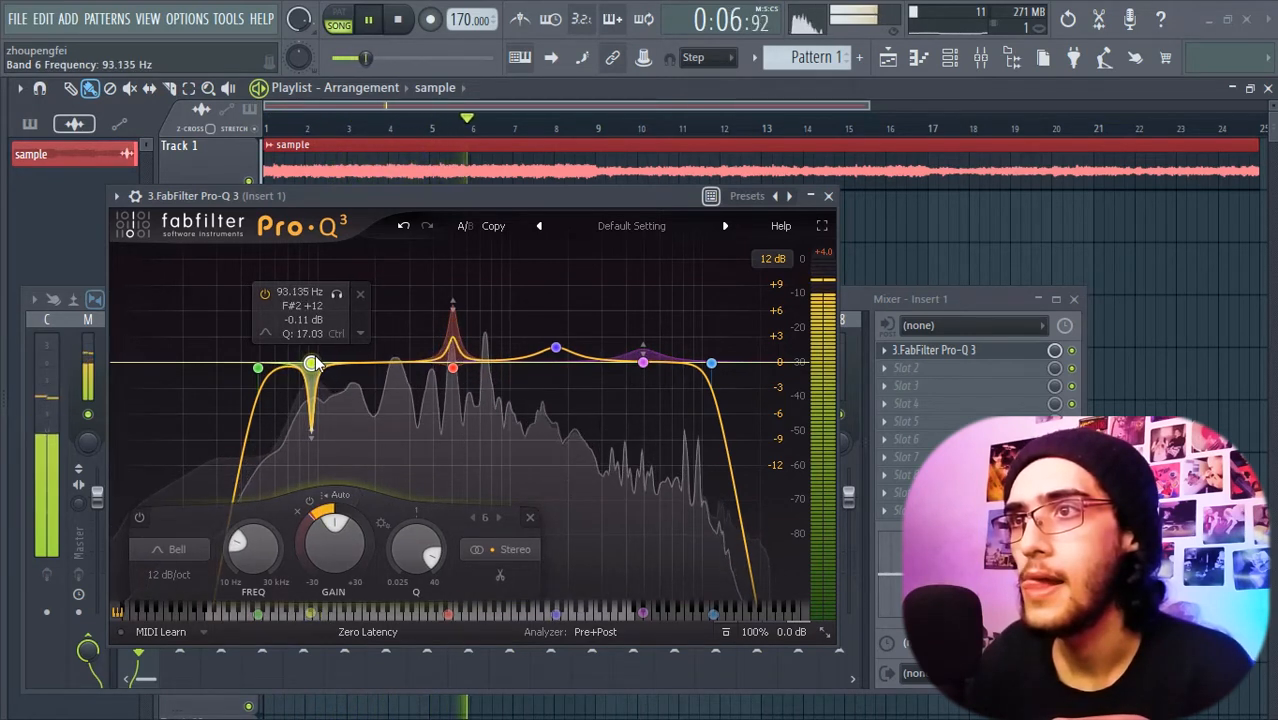
{"action": "left_click_drag", "start_coordinate": [408, 556], "coordinate": [415, 570]}
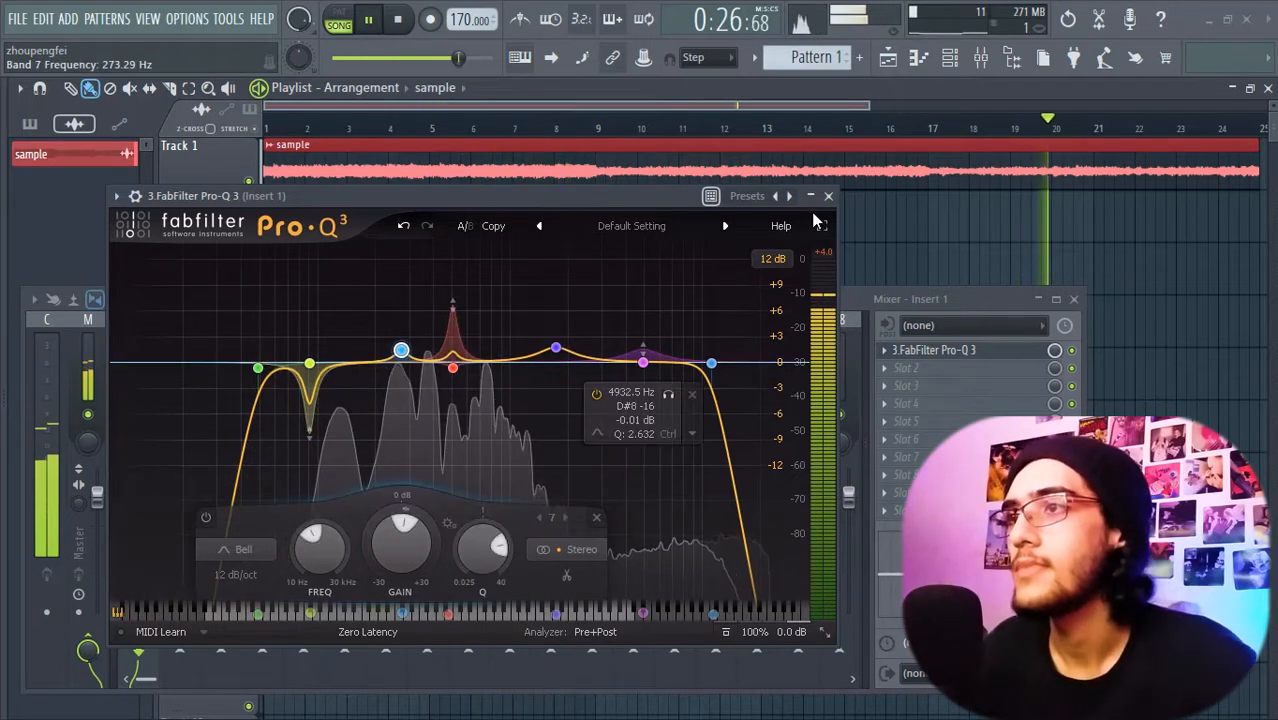
{"action": "left_click", "coordinate": [831, 197]}
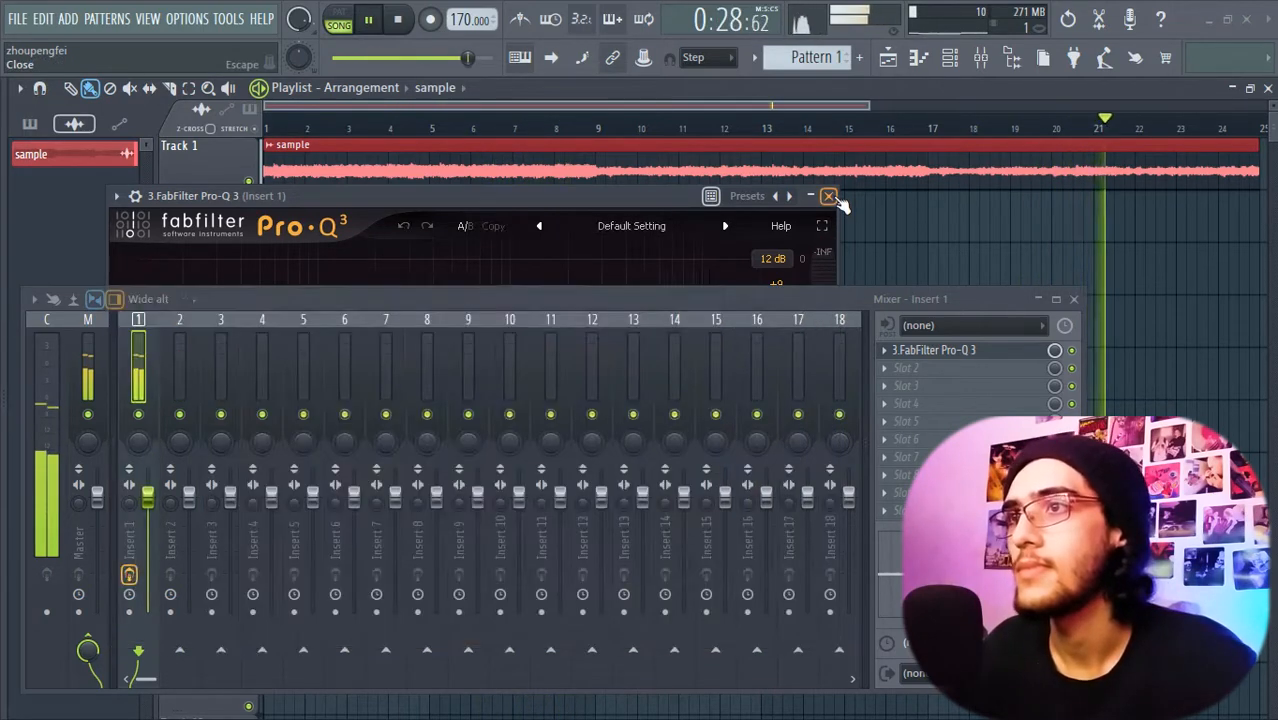
{"action": "key", "text": "space"}
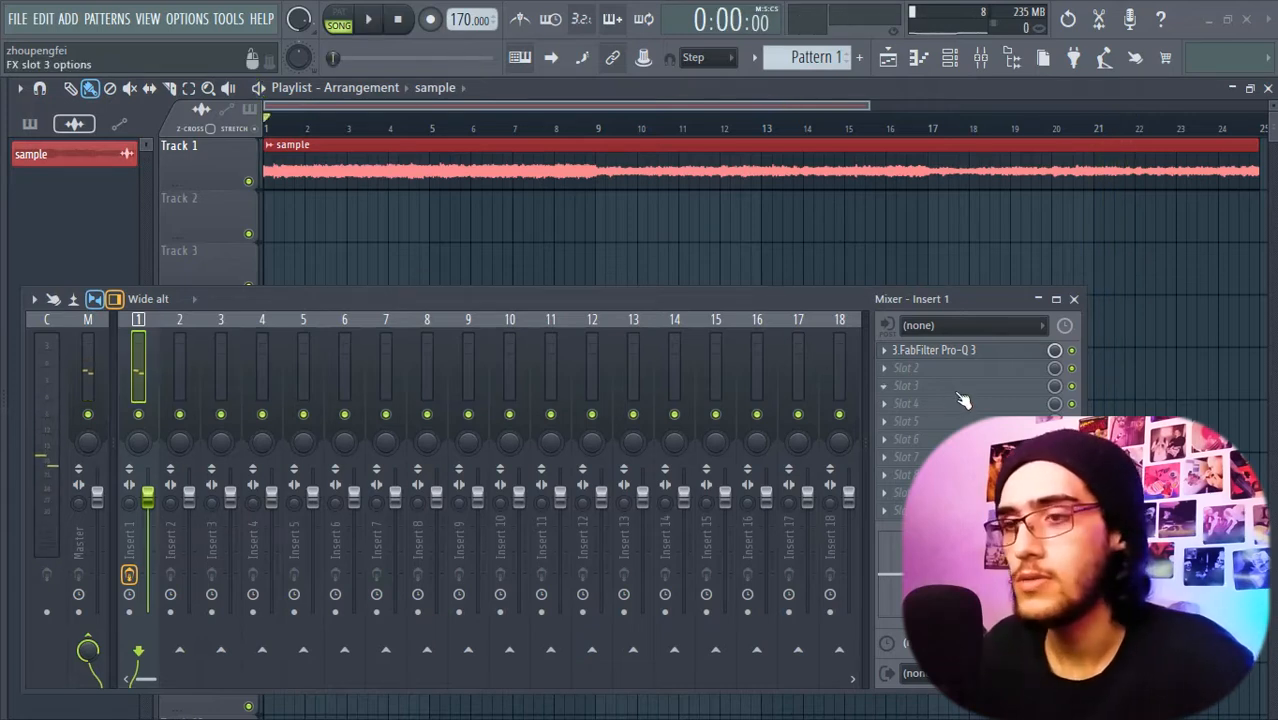
- Load ShaperBox2 into slot 3 of Insert 1 and add its Time shaper
{"action": "left_click", "coordinate": [958, 392]}
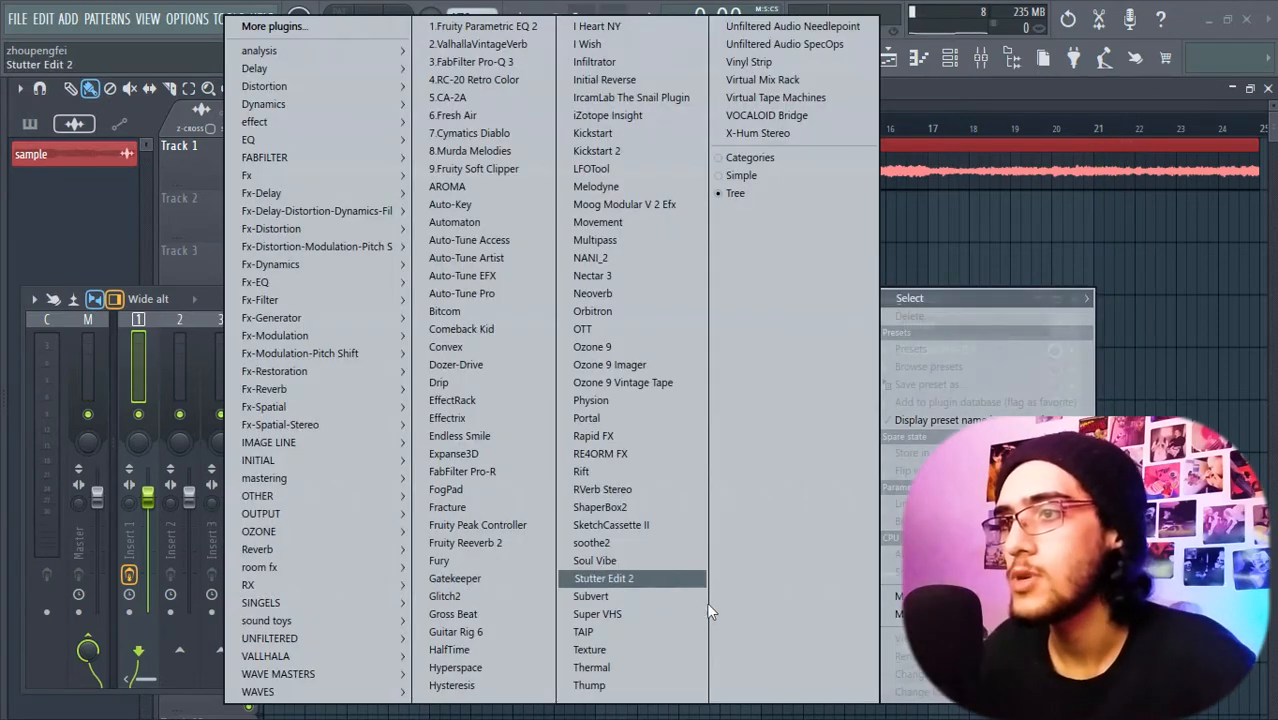
{"action": "left_click", "coordinate": [612, 507]}
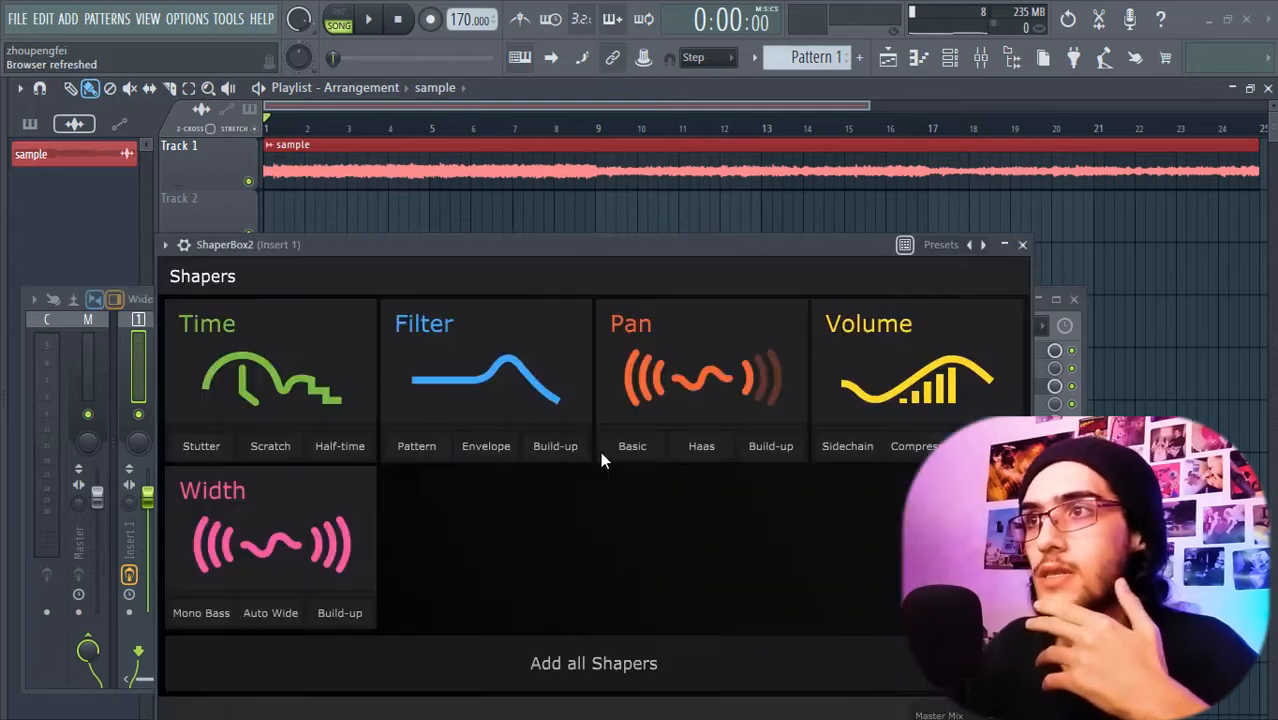
{"action": "left_click", "coordinate": [266, 387]}
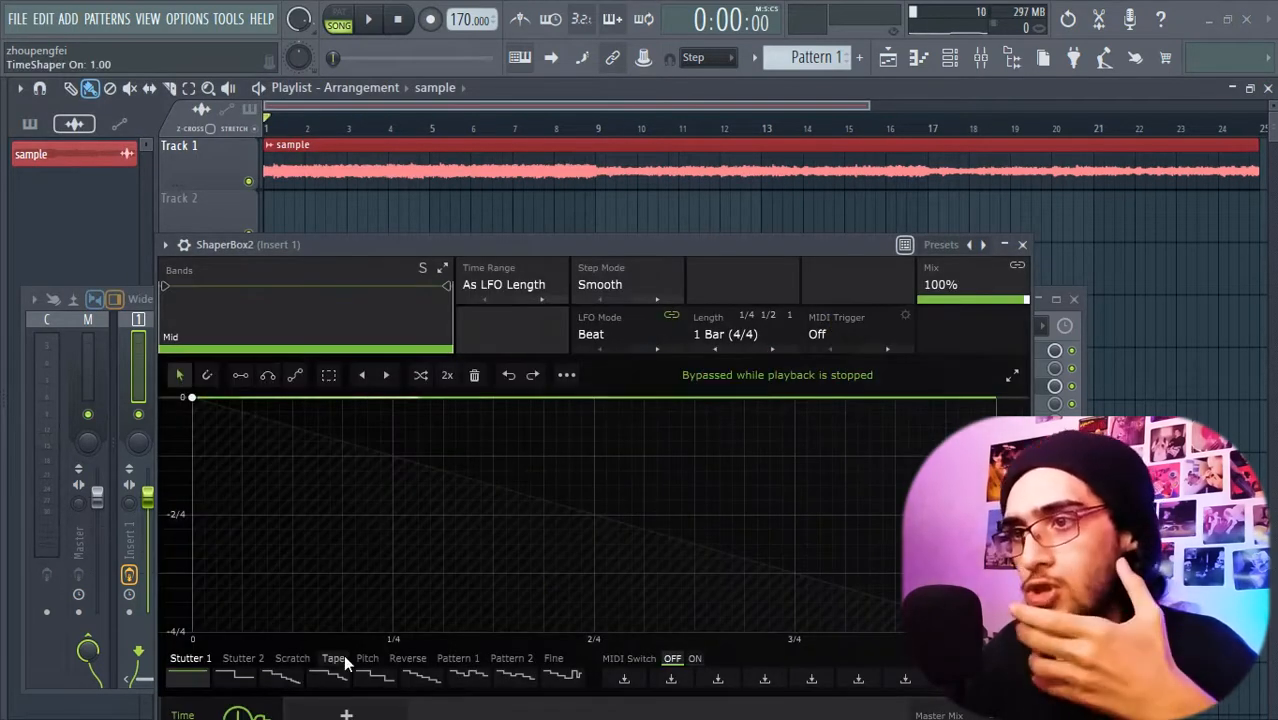
- Apply the Reverse pattern with two downward ramps per bar to the Time shaper and audition the sample
{"action": "left_click", "coordinate": [407, 658]}
{"action": "key", "text": "space"}
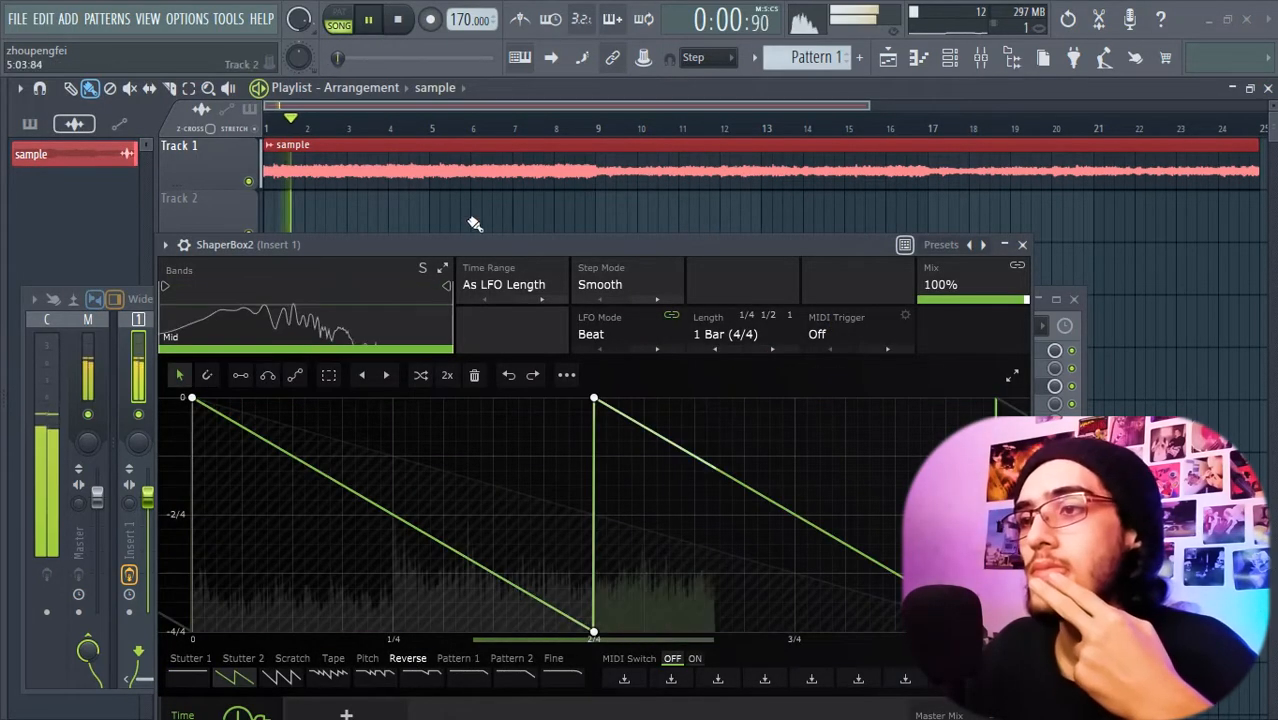
{"action": "left_click_drag", "start_coordinate": [719, 249], "coordinate": [743, 222]}
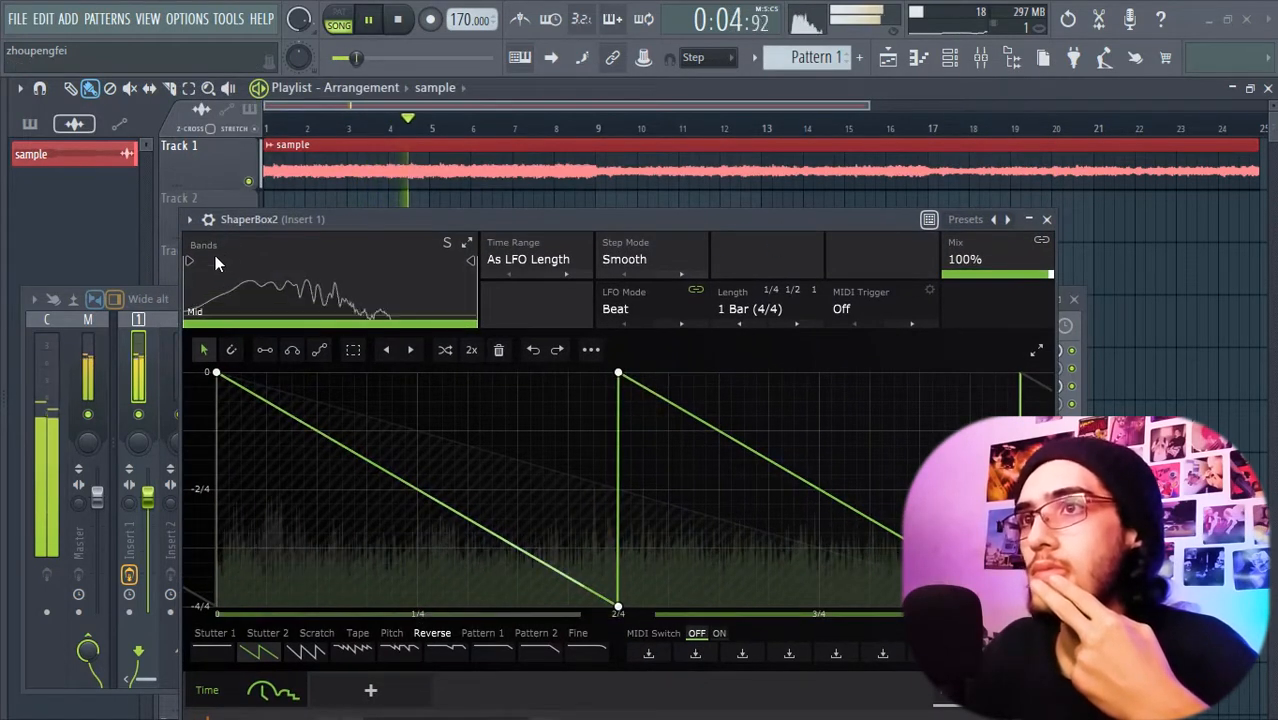
- Restrict the Time shaper to the higher frequencies by adjusting its band splits, and set its mix to 50%
{"action": "left_click_drag", "start_coordinate": [191, 261], "coordinate": [330, 261]}
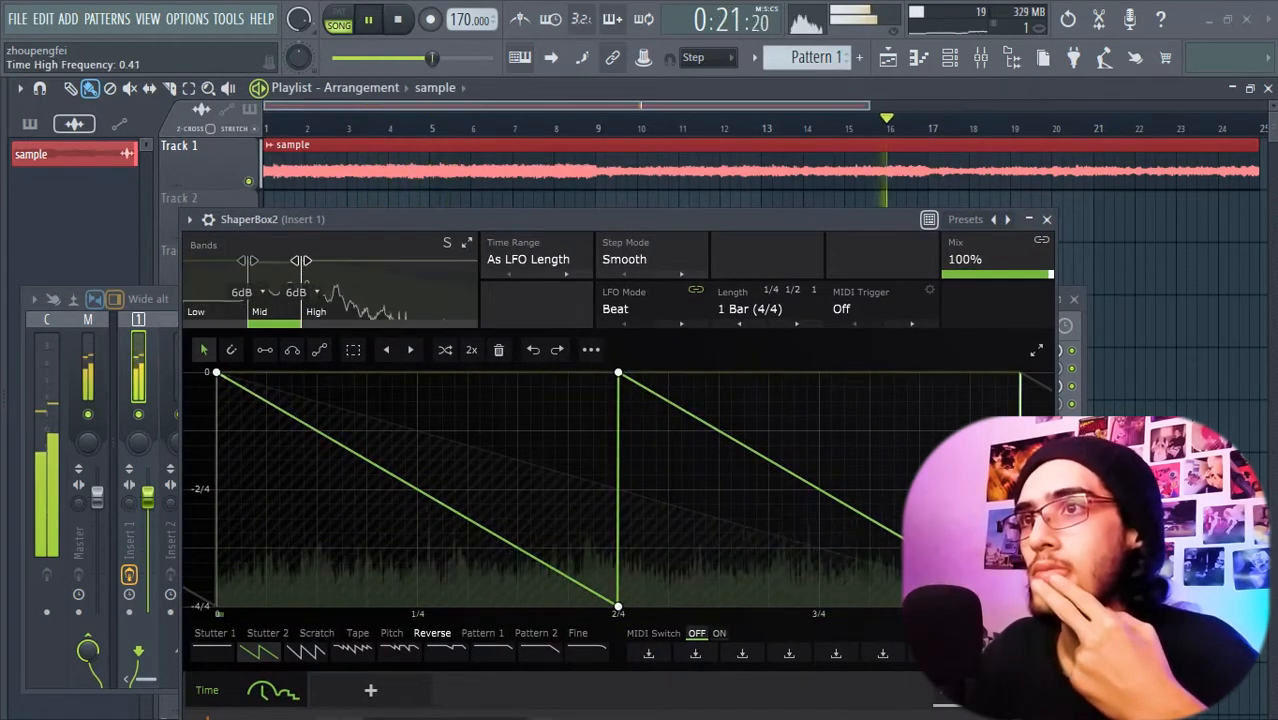
{"action": "left_click_drag", "start_coordinate": [301, 261], "coordinate": [298, 261]}
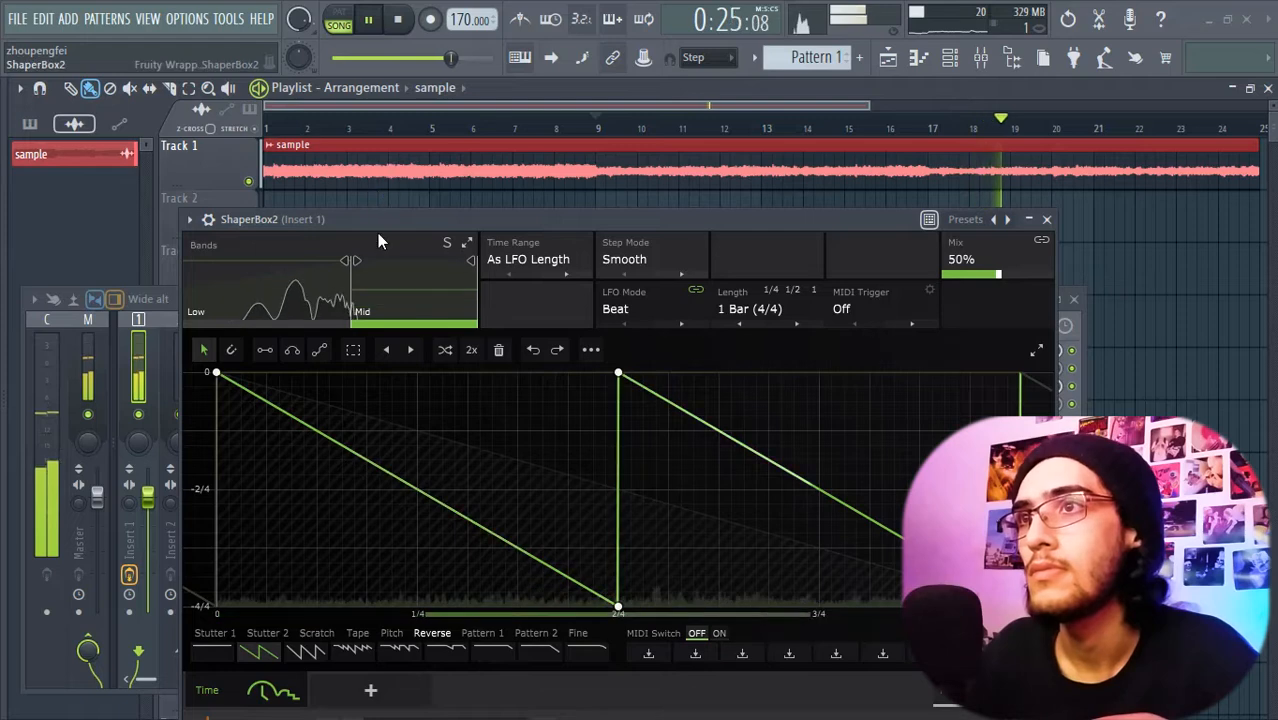
{"action": "left_click_drag", "start_coordinate": [352, 261], "coordinate": [364, 261]}
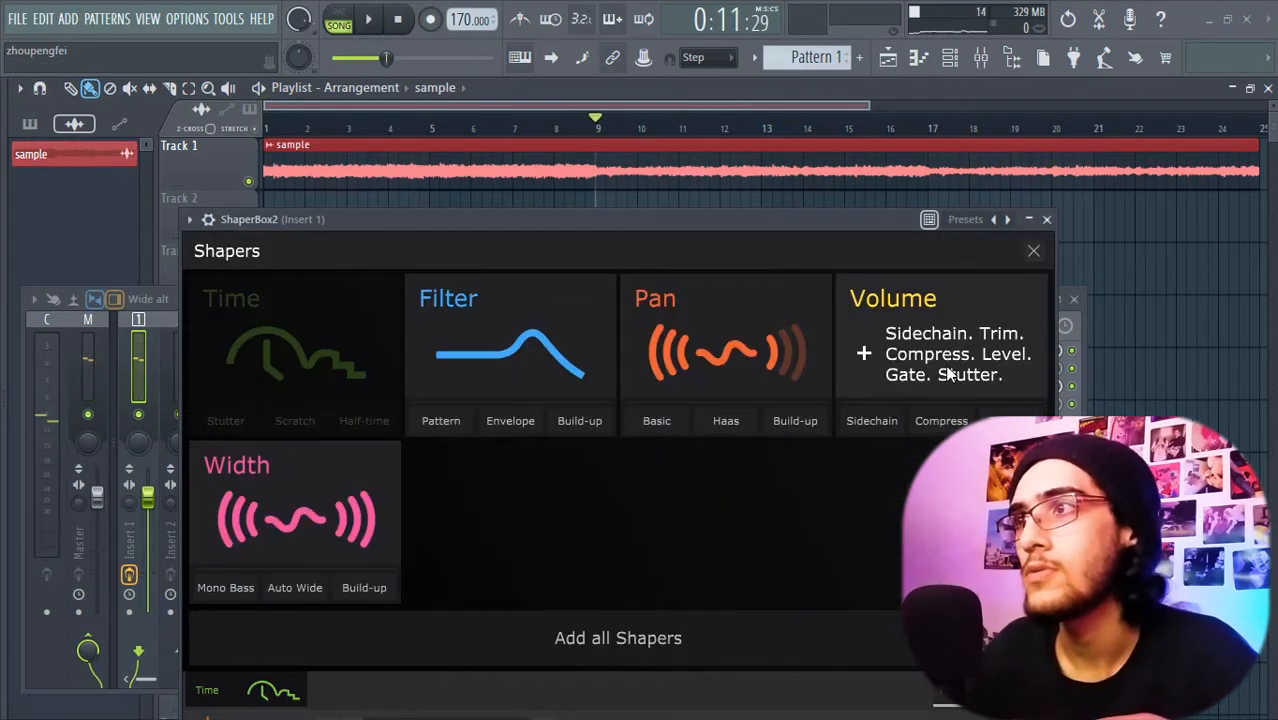
- Add a Volume shaper and apply the gradually rising Sidechain ducking curve
{"action": "left_click", "coordinate": [950, 374]}
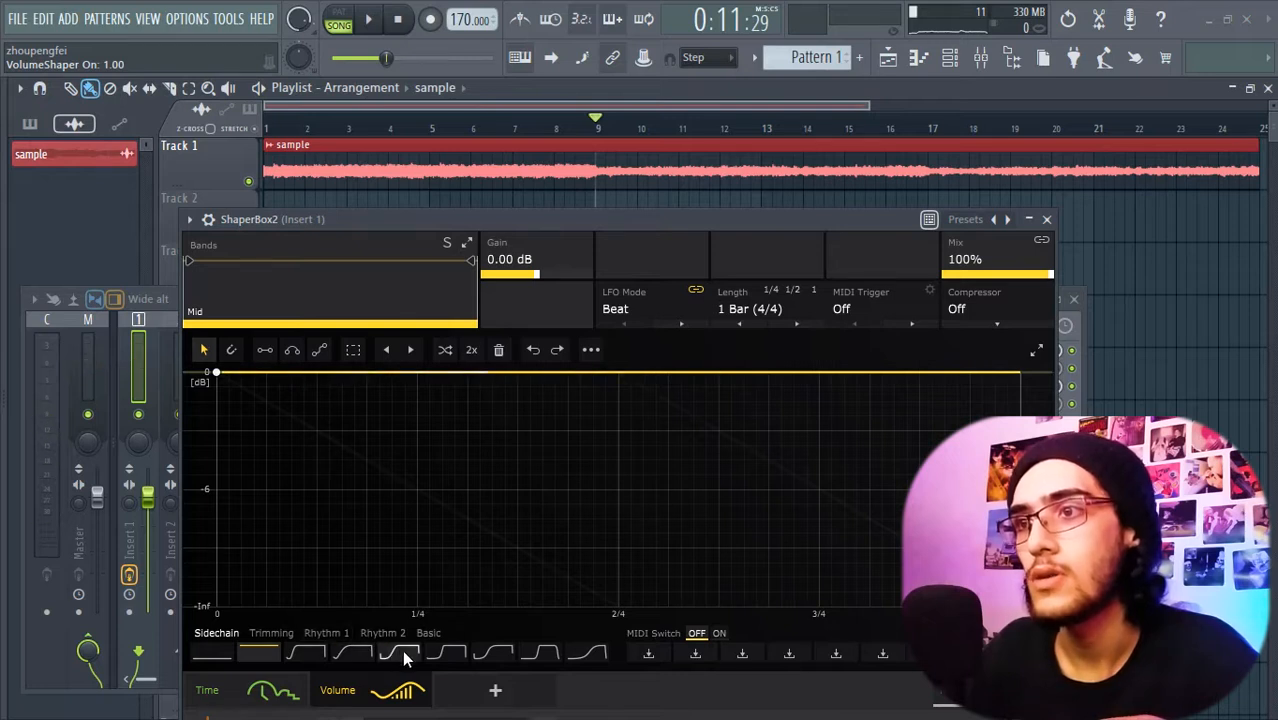
{"action": "left_click", "coordinate": [358, 652]}
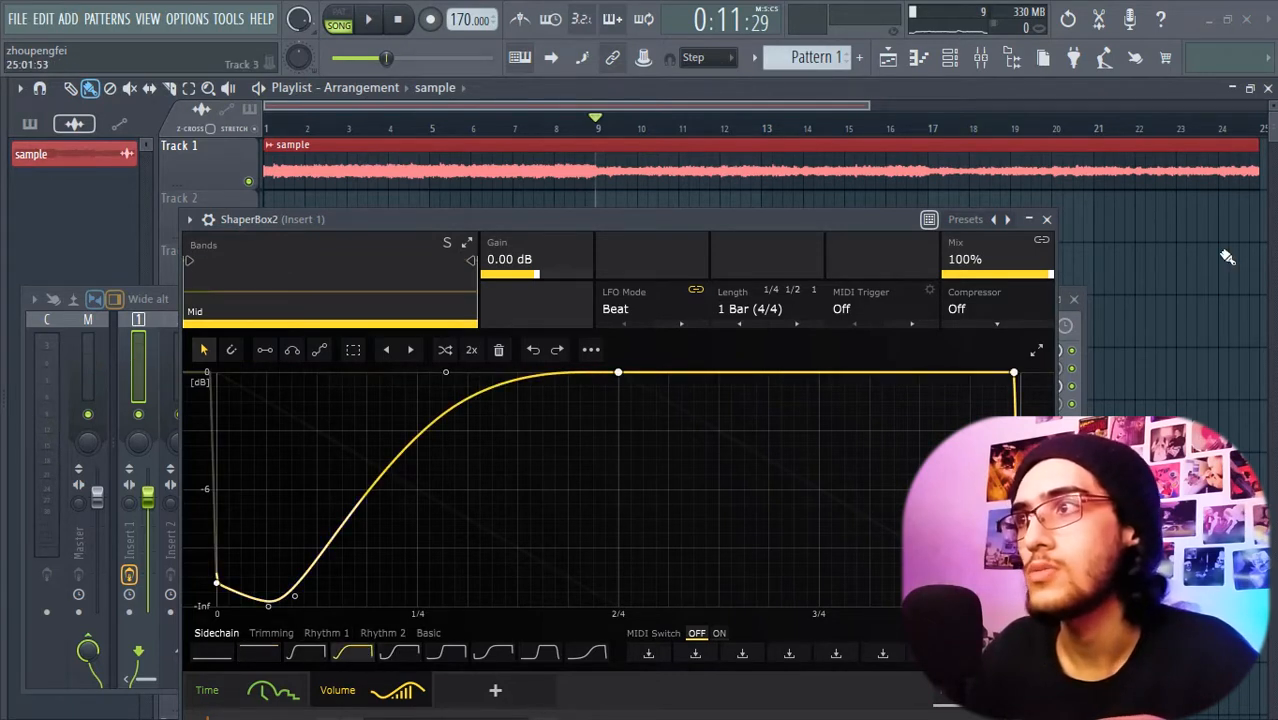
- During playback, step the Volume shaper's LFO length down to 1/4 and shorter, and close ShaperBox2
{"action": "key", "text": "space"}
{"action": "left_click", "coordinate": [795, 324]}
{"action": "left_click", "coordinate": [795, 324]}
{"action": "left_click", "coordinate": [795, 324]}
{"action": "left_click", "coordinate": [740, 324]}
{"action": "left_click", "coordinate": [739, 324]}
{"action": "left_click", "coordinate": [739, 324]}
{"action": "left_click", "coordinate": [739, 324]}
{"action": "left_click", "coordinate": [739, 324]}
{"action": "left_click", "coordinate": [739, 324]}
{"action": "left_click", "coordinate": [739, 324]}
{"action": "left_click", "coordinate": [739, 324]}
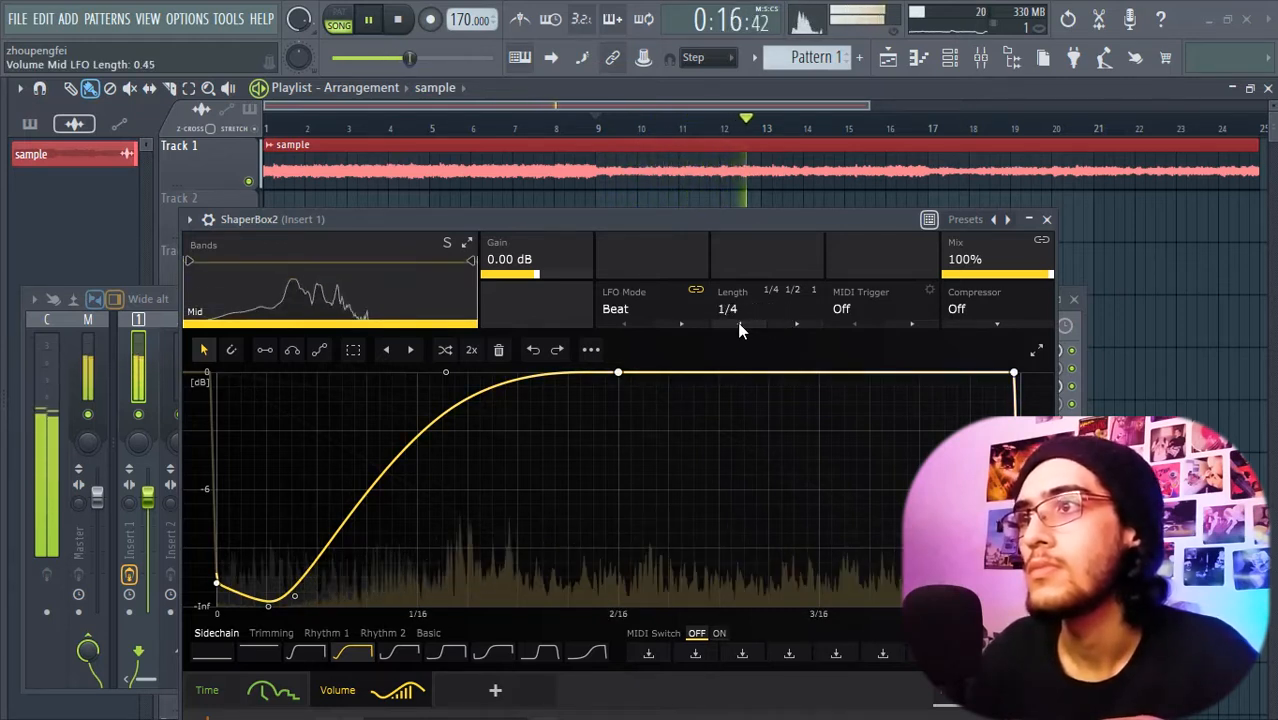
{"action": "left_click", "coordinate": [739, 324]}
{"action": "left_click", "coordinate": [740, 324]}
{"action": "left_click", "coordinate": [741, 324]}
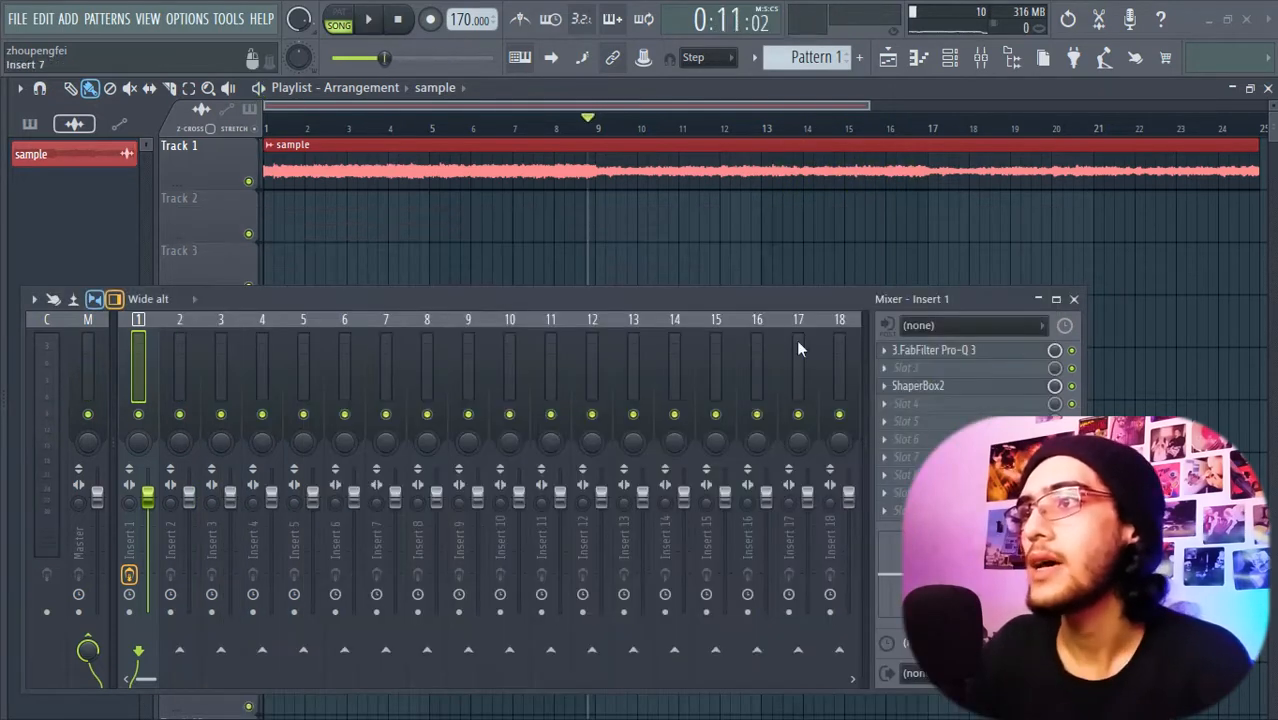
- Insert Portal in the empty slot before ShaperBox2, load the Shuffla preset, and adjust its Grains and Space XY point during playback
{"action": "left_click", "coordinate": [905, 368]}
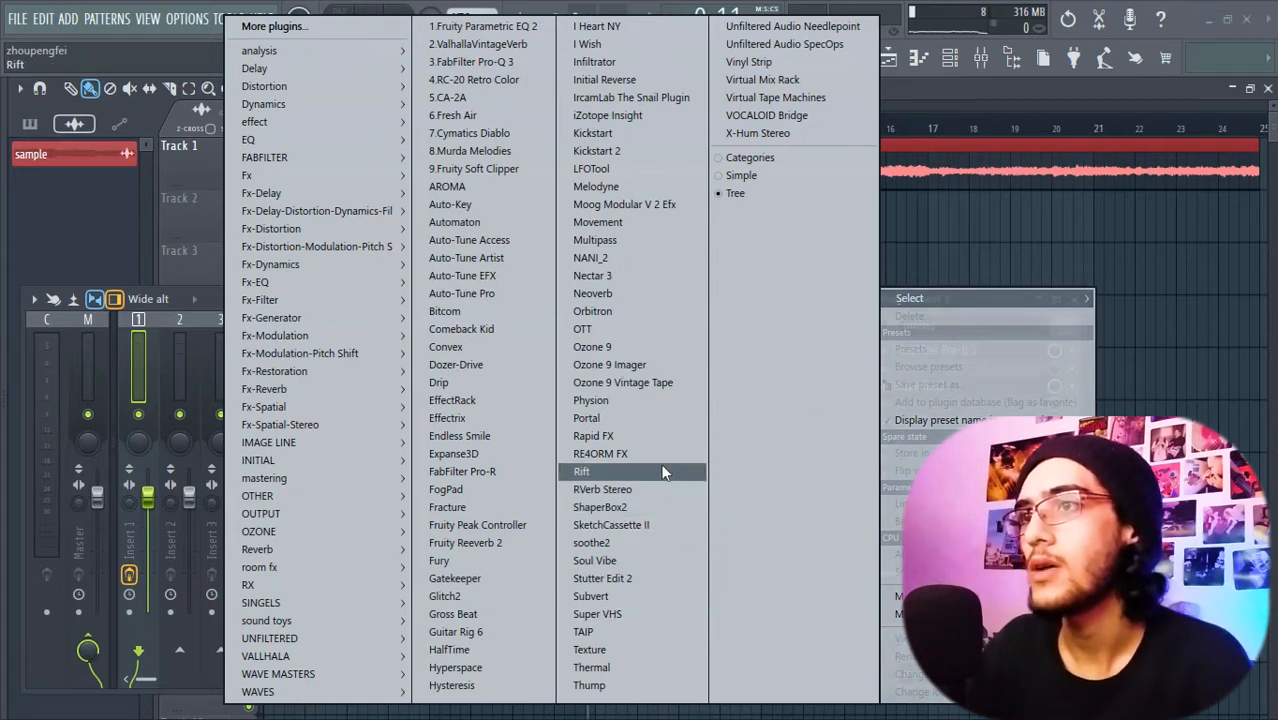
{"action": "left_click", "coordinate": [660, 425]}
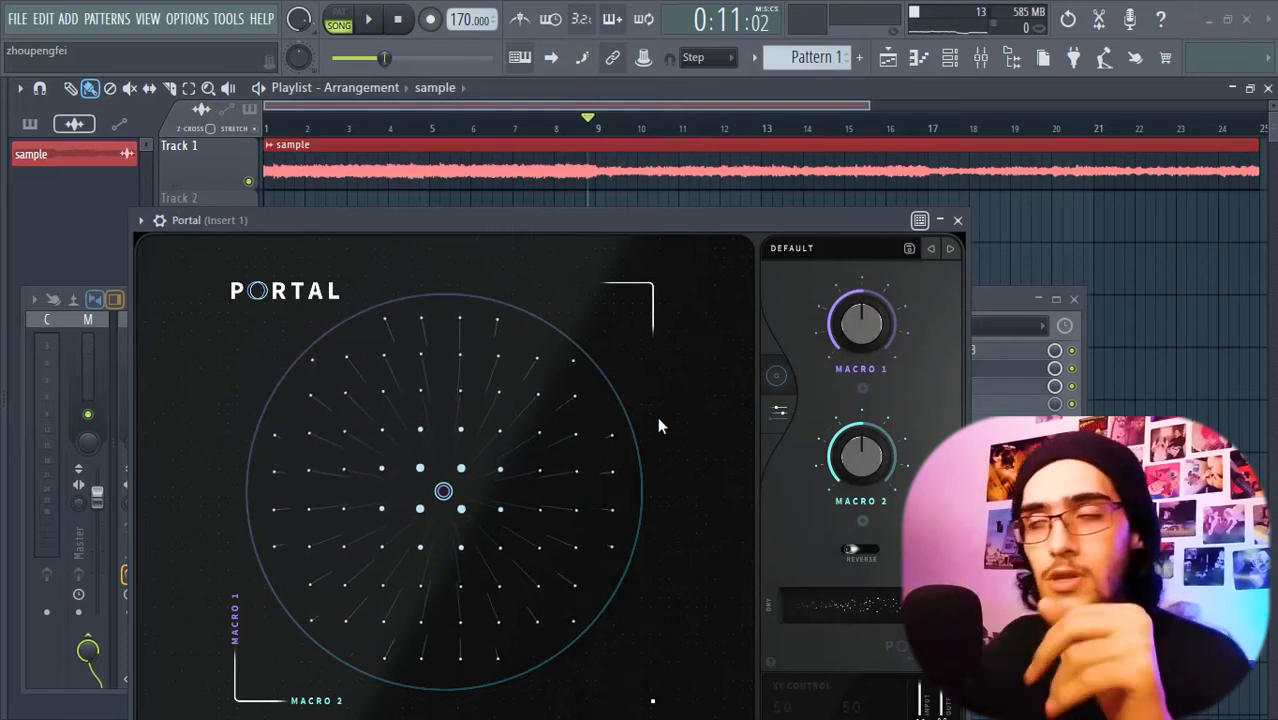
{"action": "left_click_drag", "start_coordinate": [392, 223], "coordinate": [397, 124]}
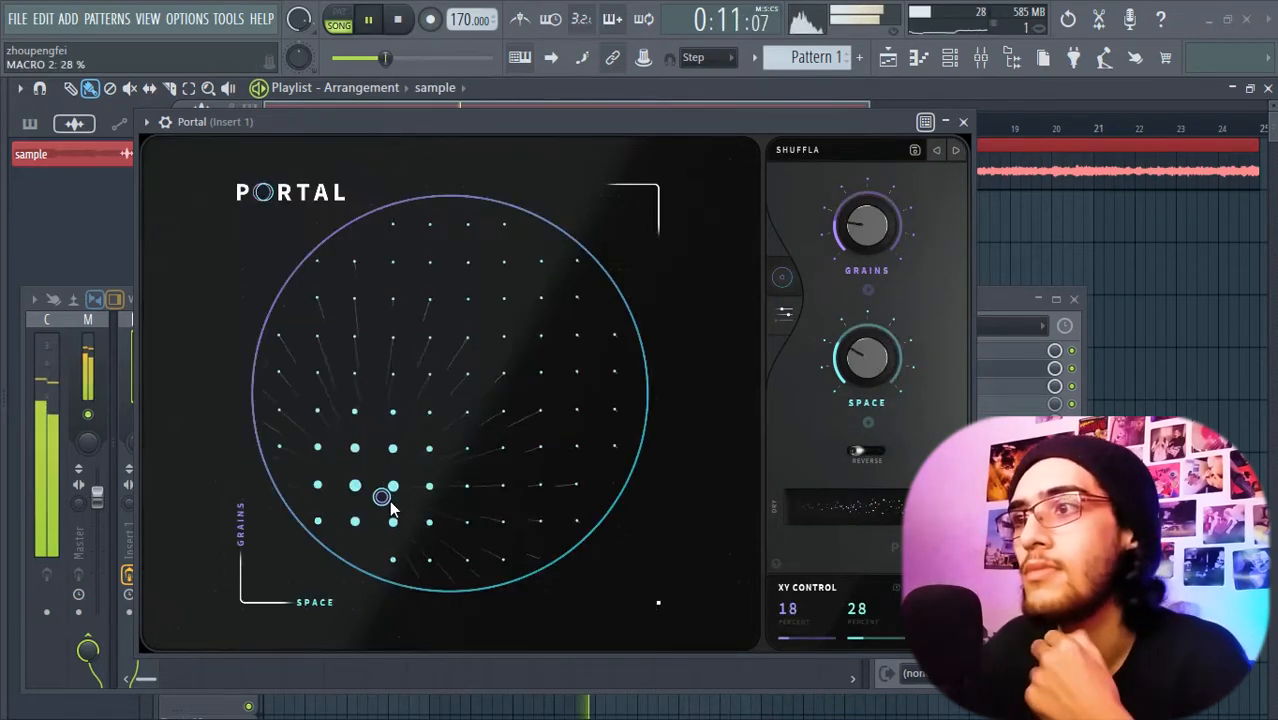
{"action": "left_click_drag", "start_coordinate": [379, 491], "coordinate": [459, 556]}
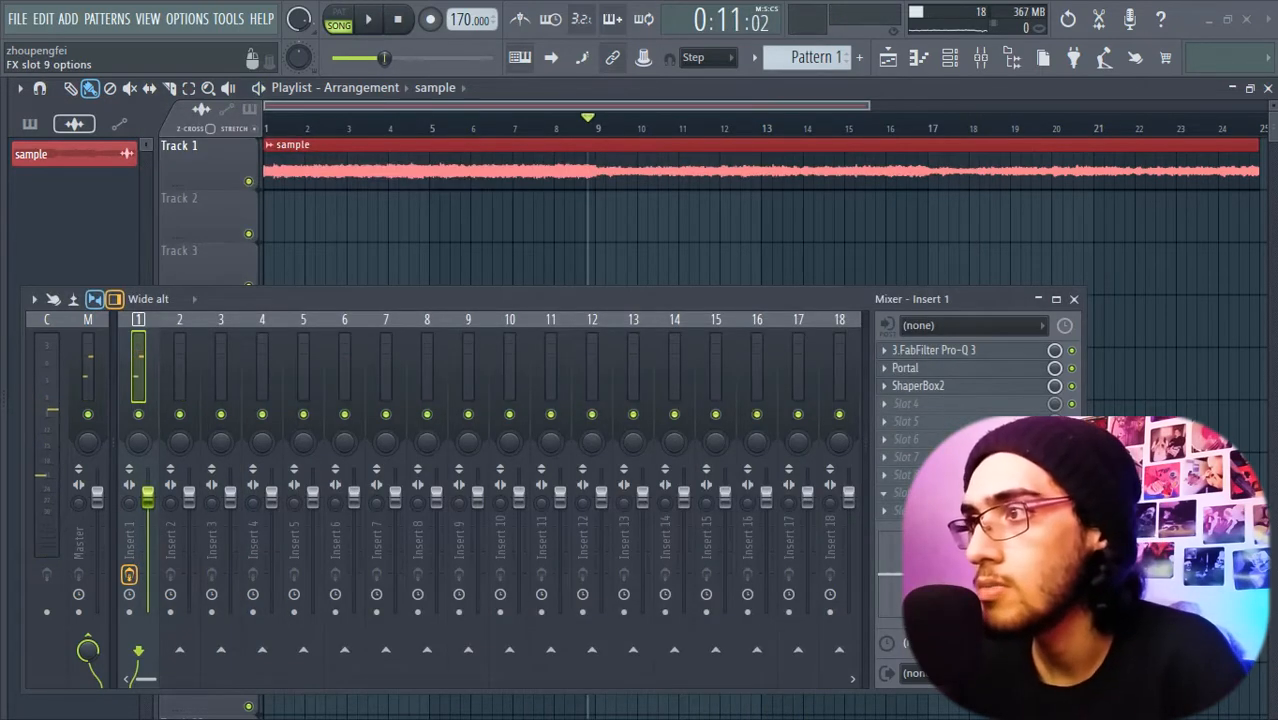
- Add the CA-2A leveling amplifier to the Insert 1 chain, set its gain to about 50%, and close it
{"action": "left_click", "coordinate": [488, 100]}
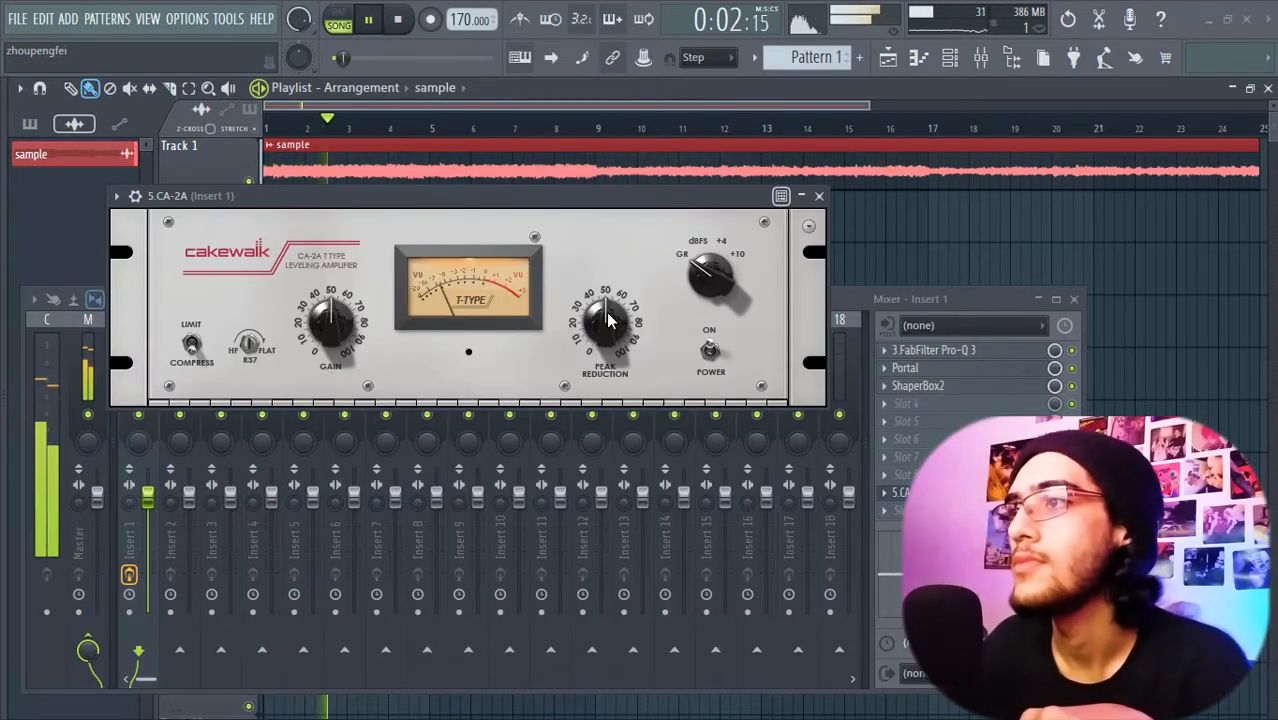
{"action": "double_click", "coordinate": [337, 316]}
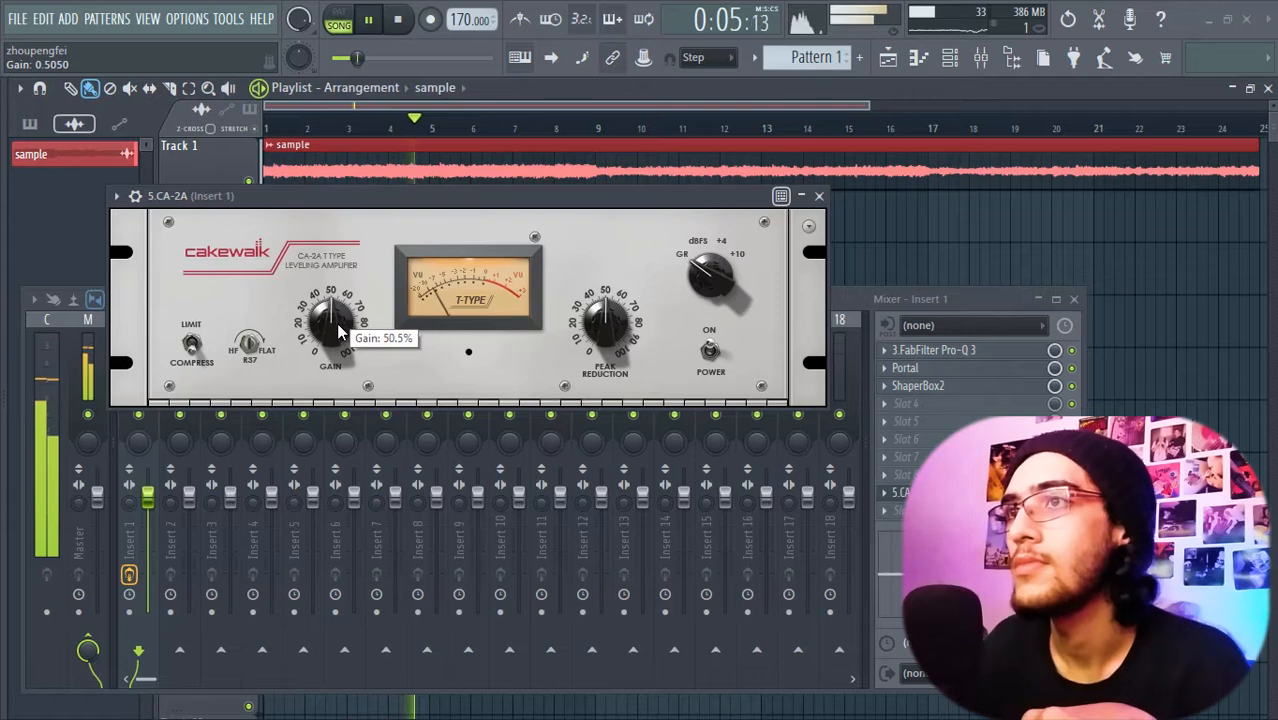
{"action": "left_click", "coordinate": [819, 197]}
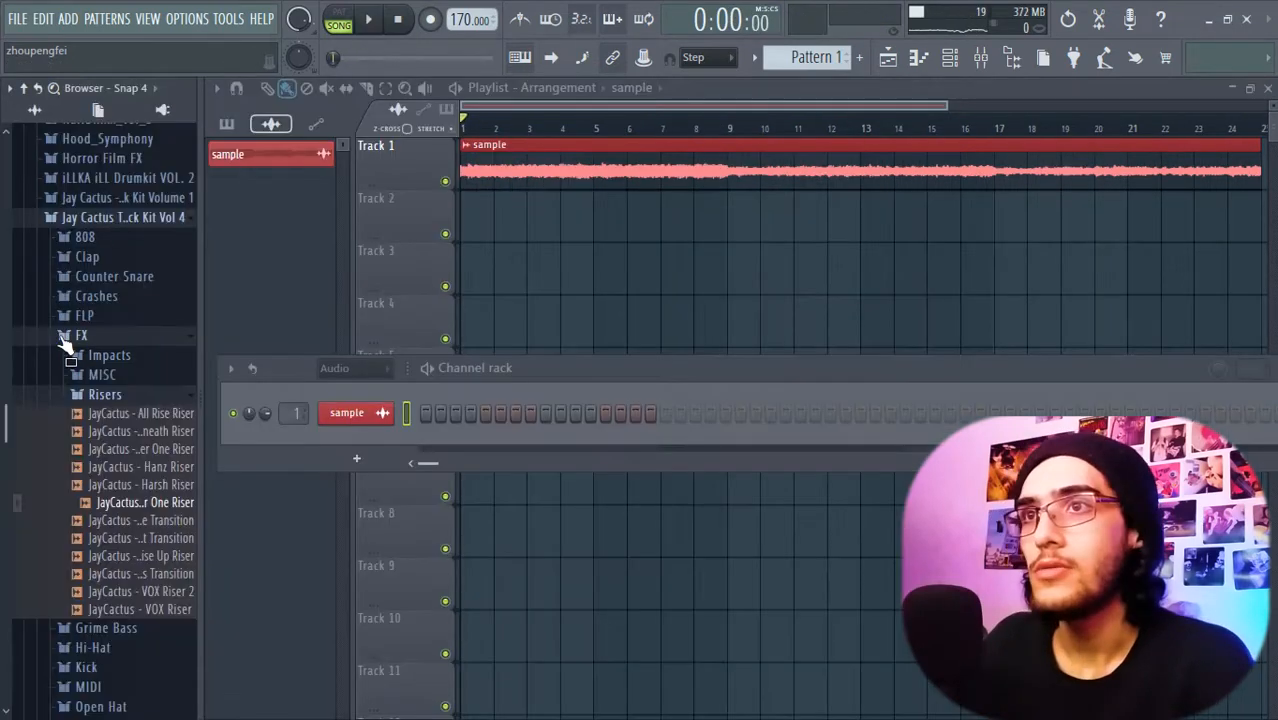
- Collapse the Jay Cactus kit folders in the sample browser and open the Snares folder of the Factory kit
{"action": "left_click", "coordinate": [75, 331]}
{"action": "left_click", "coordinate": [120, 217]}
{"action": "left_click_drag", "start_coordinate": [201, 491], "coordinate": [308, 496]}
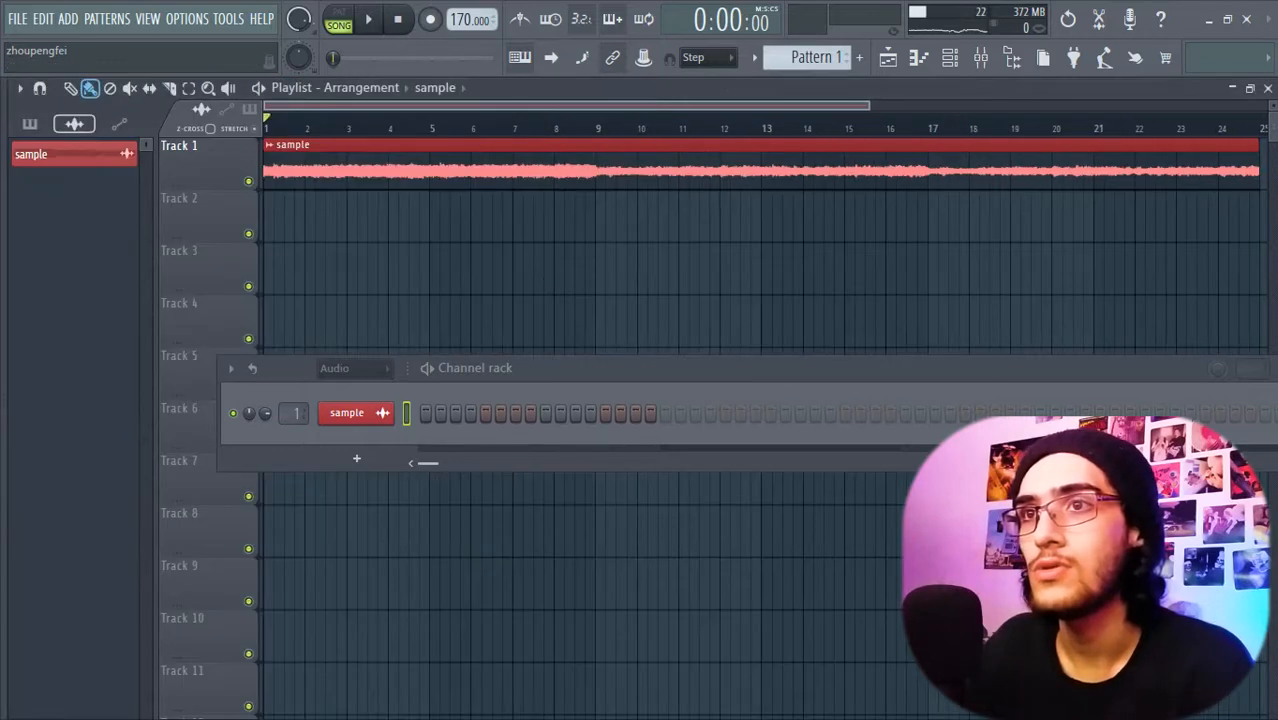
{"action": "left_click", "coordinate": [3, 538]}
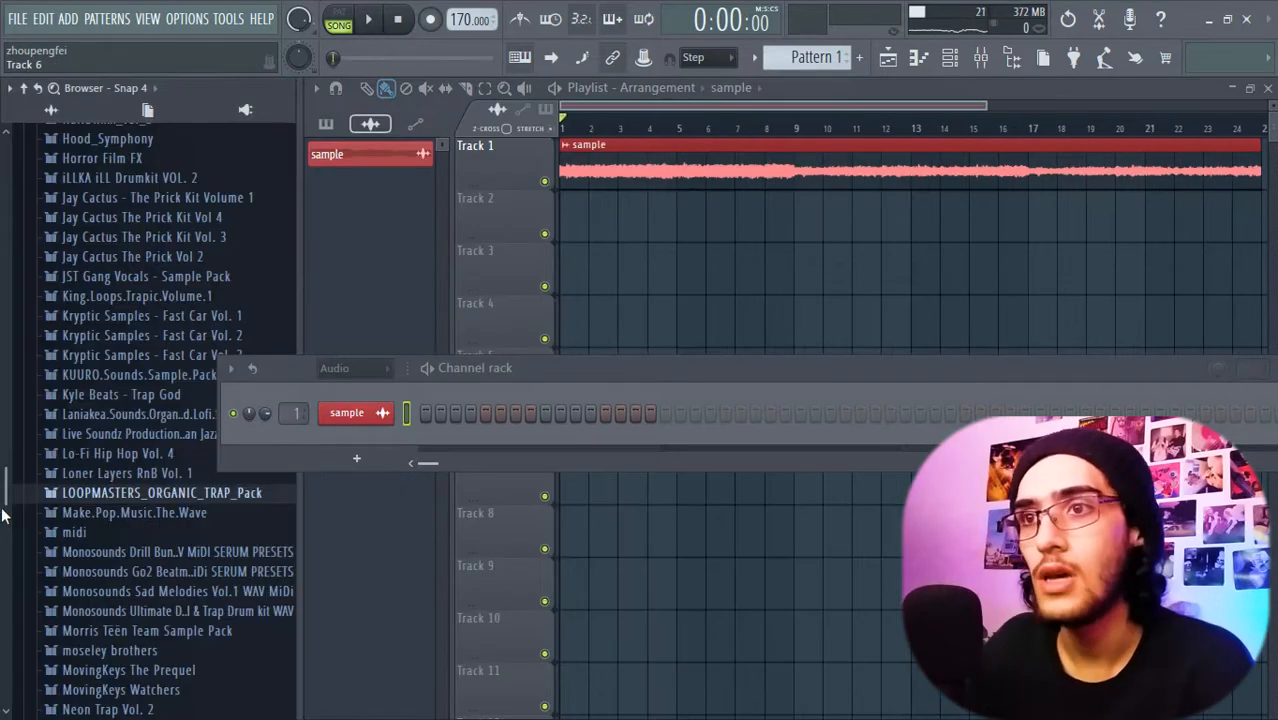
{"action": "left_click_drag", "start_coordinate": [3, 480], "coordinate": [4, 363]}
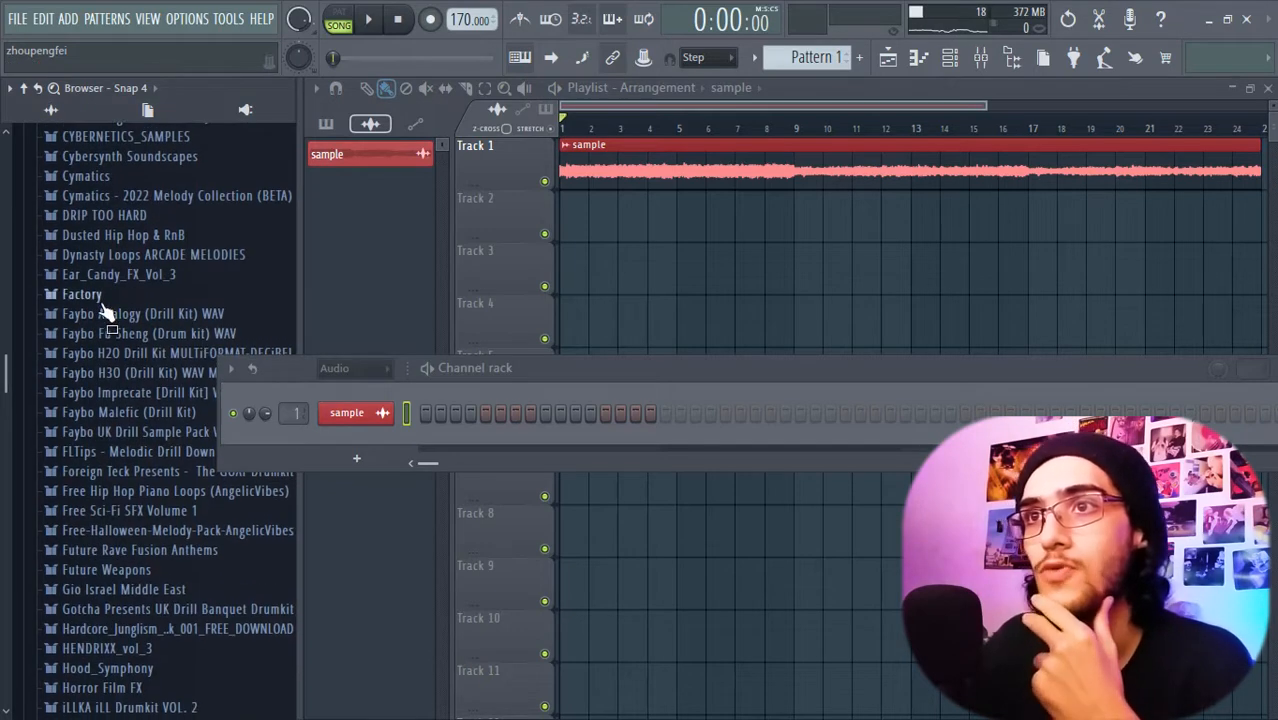
{"action": "left_click", "coordinate": [96, 300]}
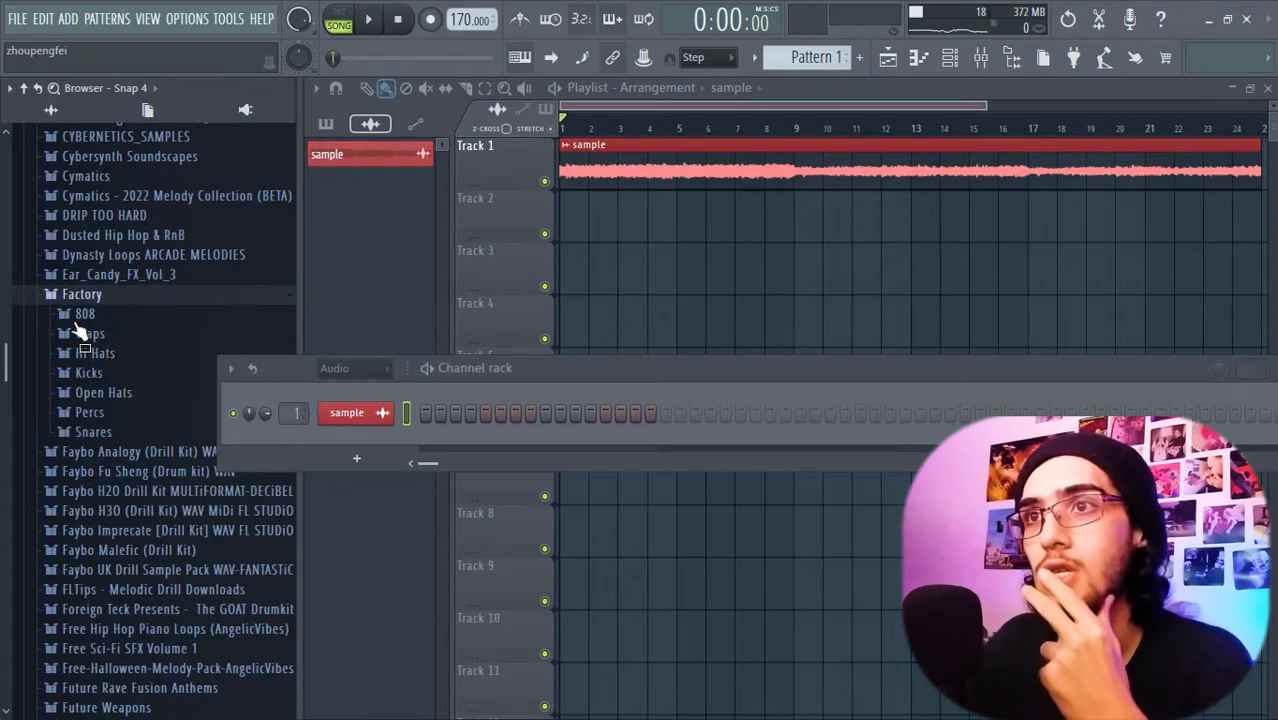
{"action": "left_click", "coordinate": [93, 432]}
{"action": "scroll", "coordinate": [3, 380], "scroll_direction": "up", "scroll_amount": 2}
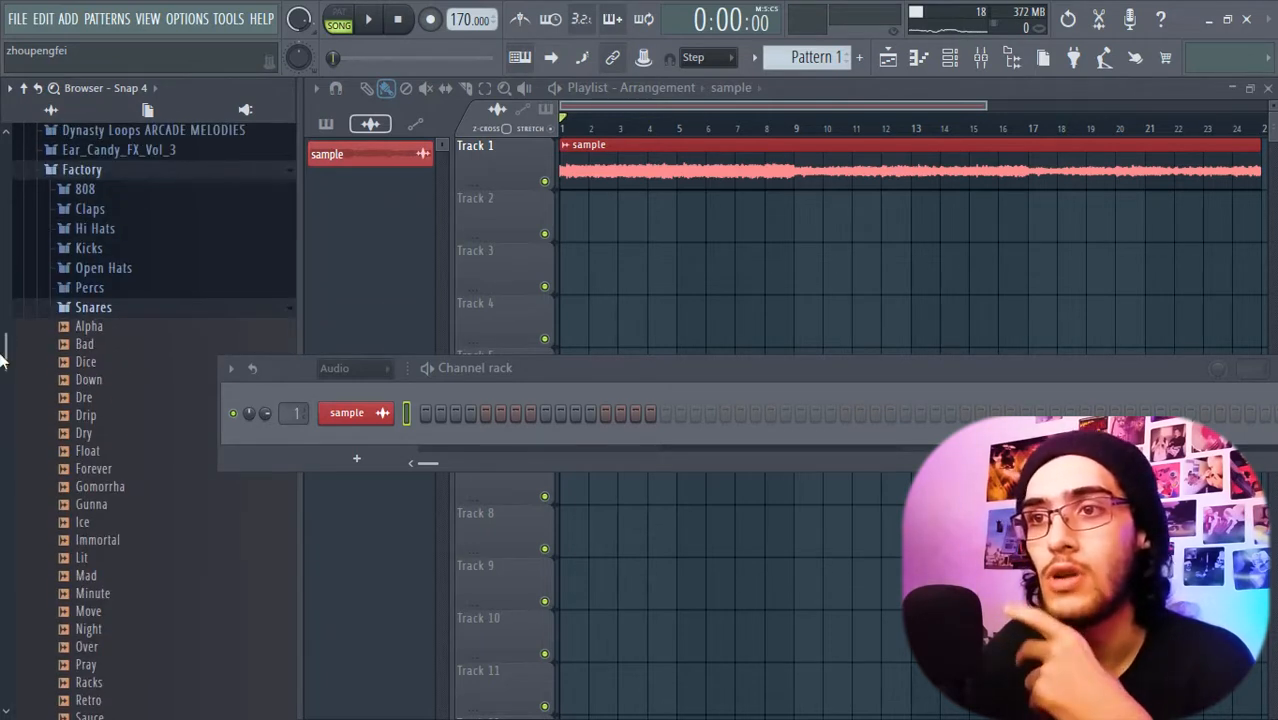
{"action": "scroll", "coordinate": [40, 387], "scroll_direction": "down", "scroll_amount": 5}
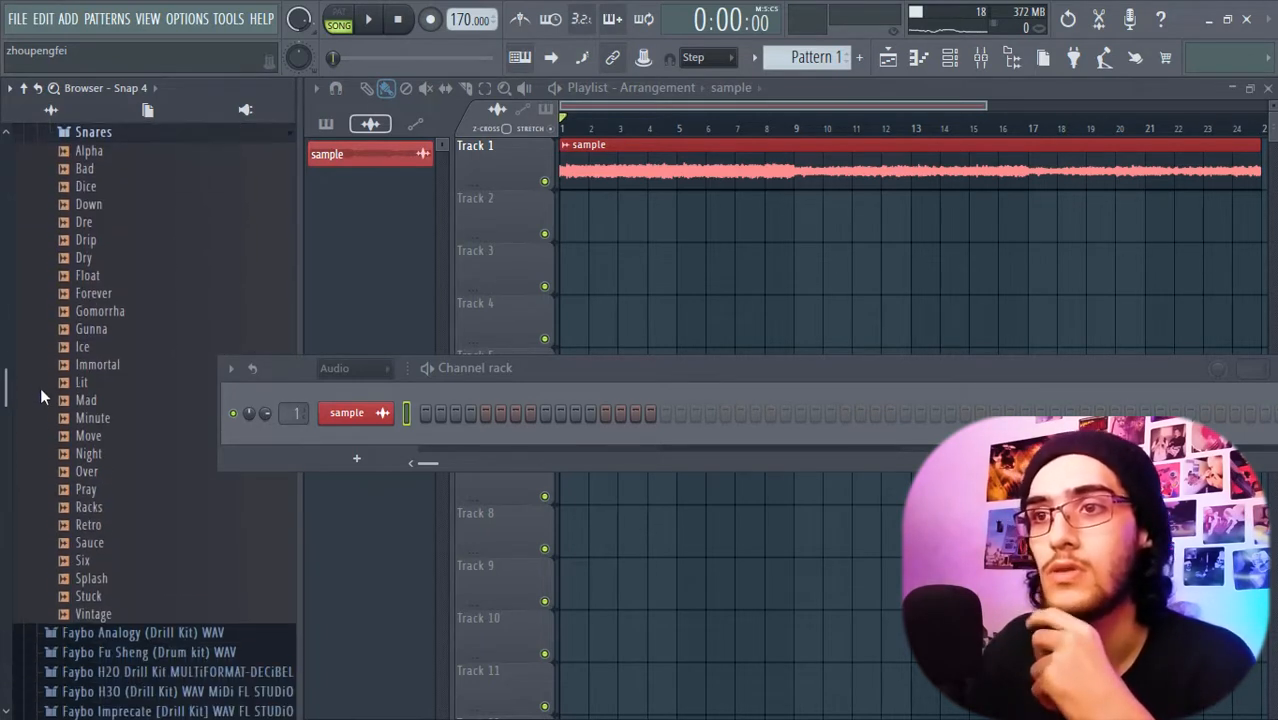
{"action": "scroll", "coordinate": [24, 376], "scroll_direction": "up", "scroll_amount": 3}
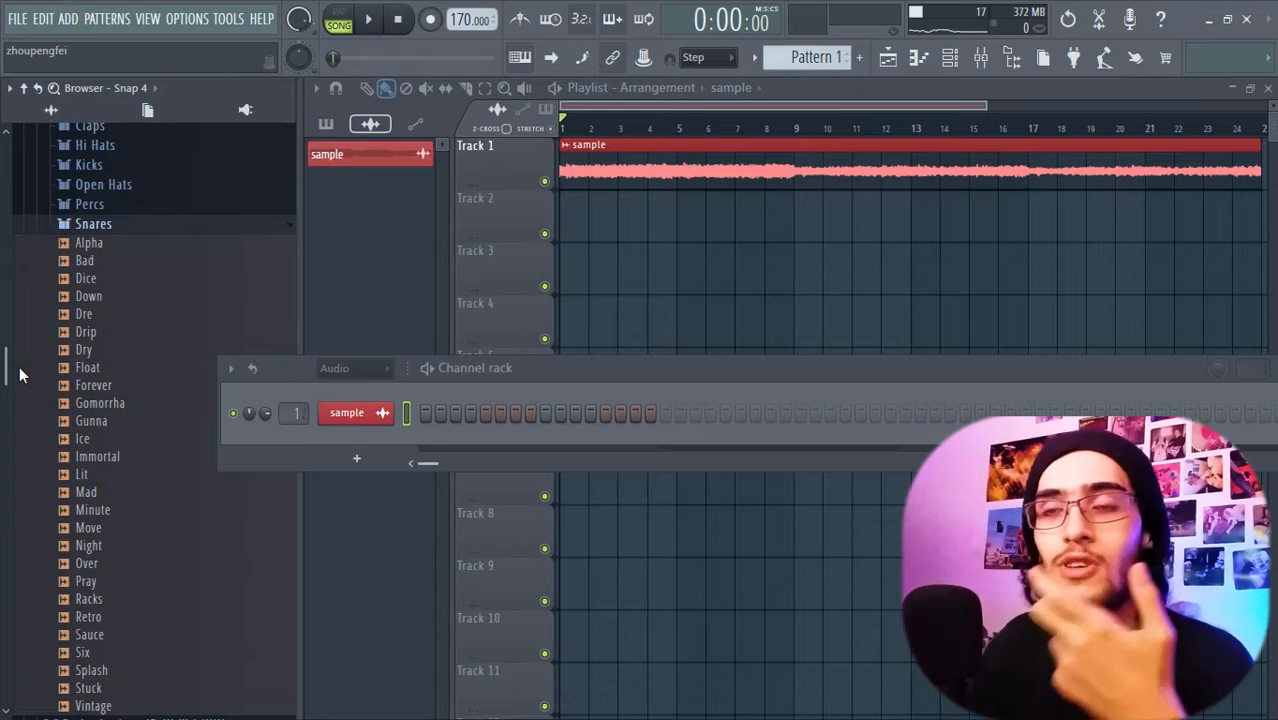
{"action": "scroll", "coordinate": [20, 374], "scroll_direction": "up", "scroll_amount": 1}
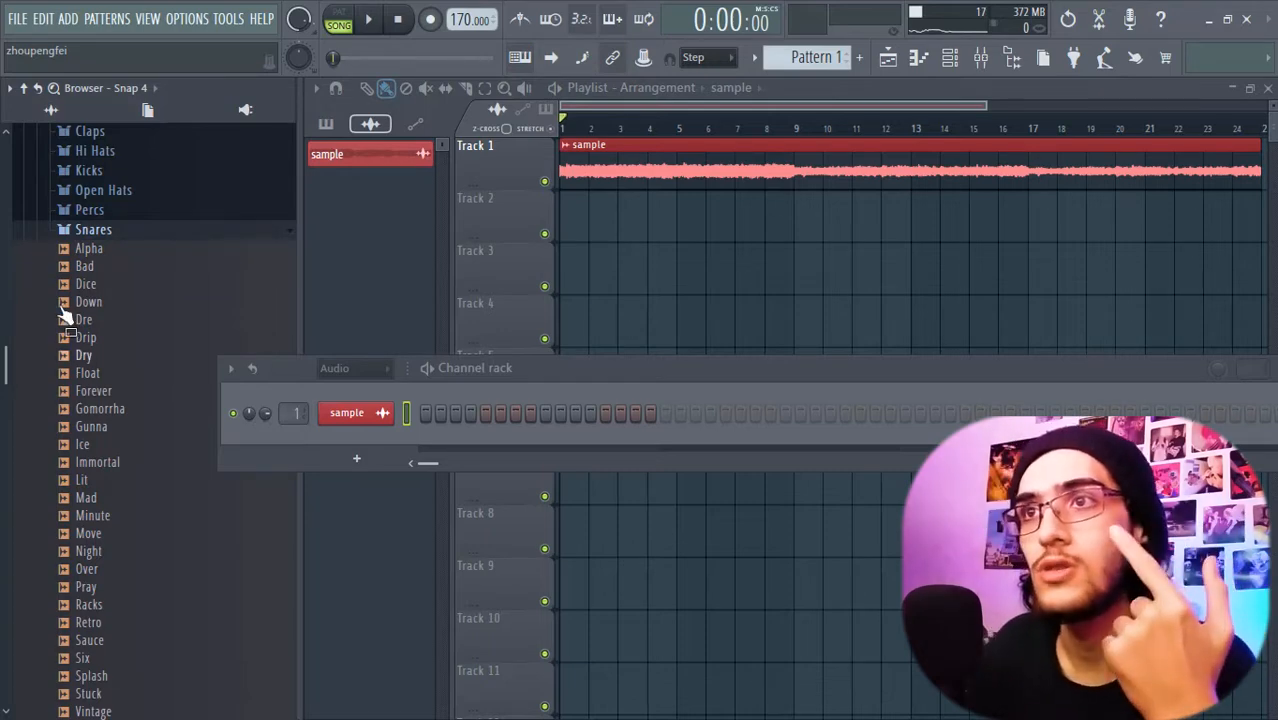
- Add the Float snare to the channel rack and program hits on steps 9, 25, 41, 47, 51 and 57
{"action": "left_click_drag", "start_coordinate": [88, 374], "coordinate": [95, 380]}
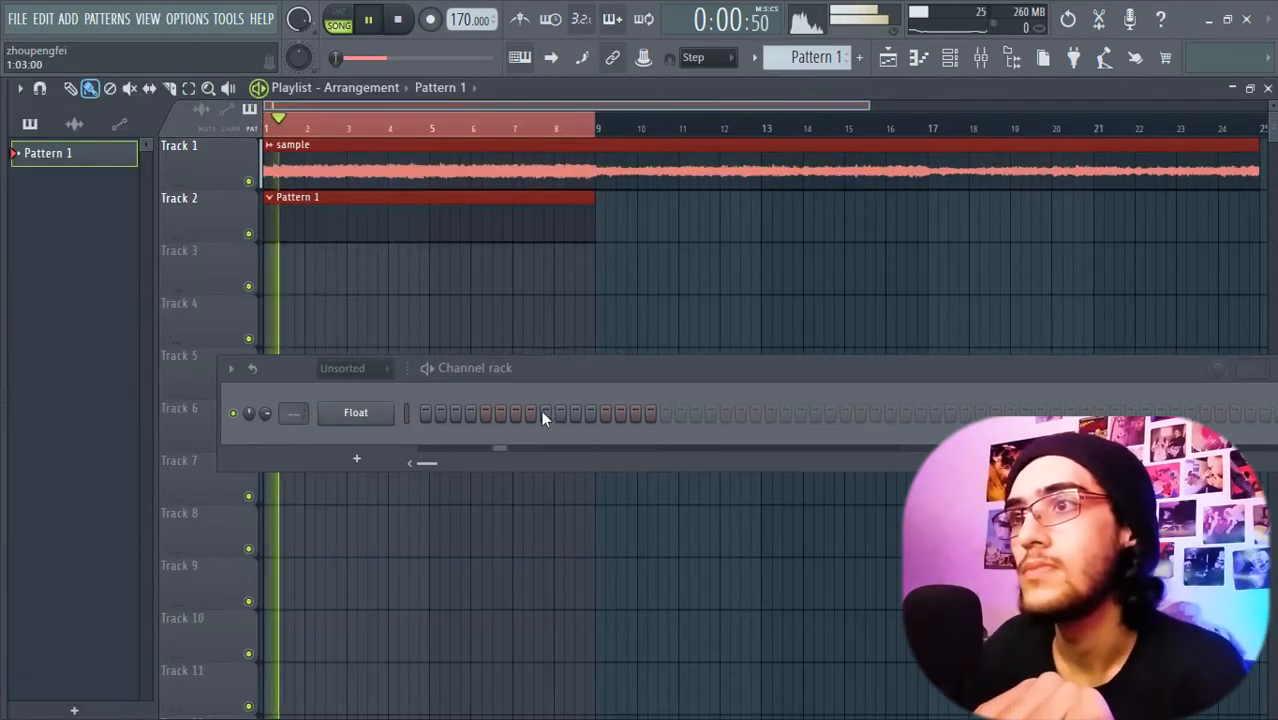
{"action": "left_click", "coordinate": [785, 412]}
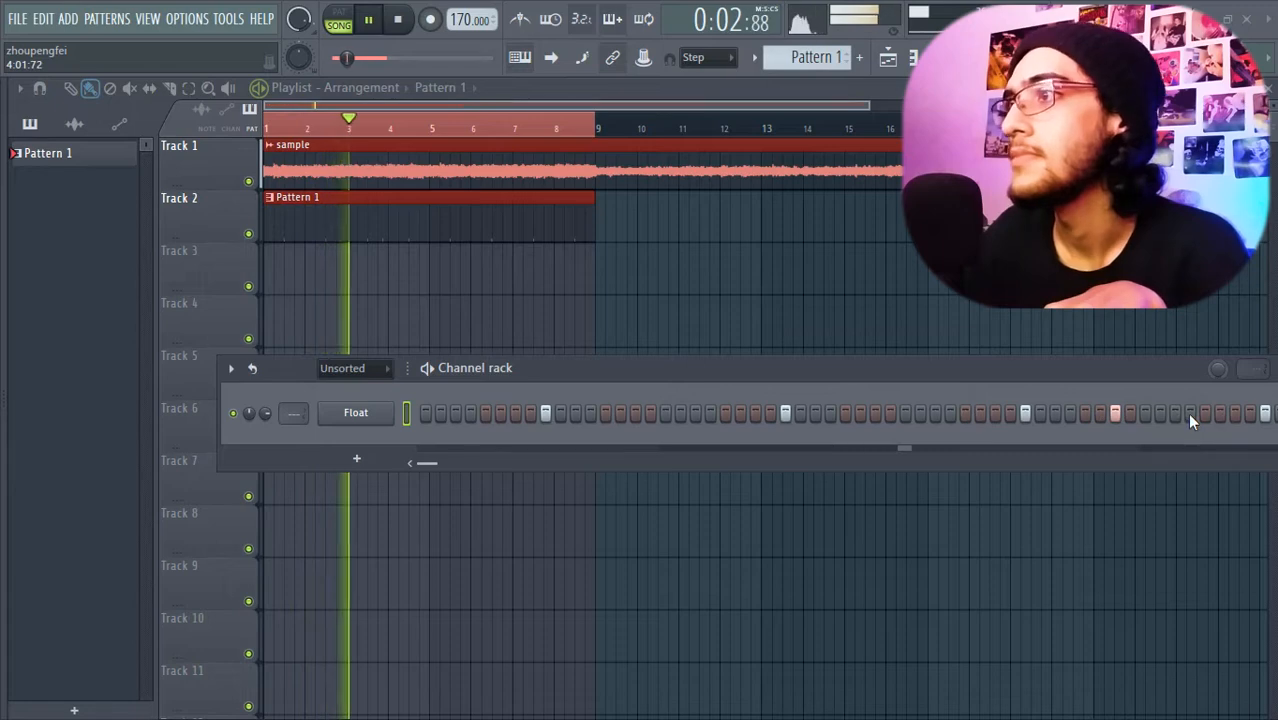
{"action": "left_click", "coordinate": [1175, 411]}
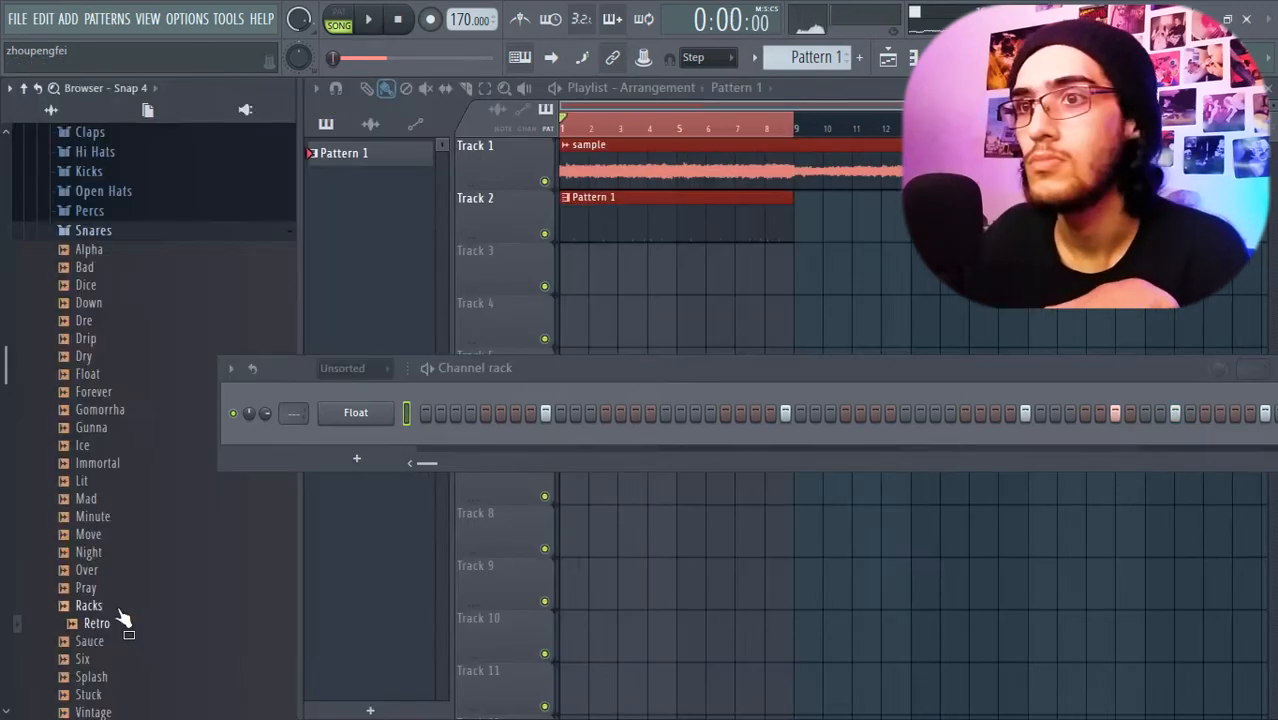
- Layer the Racks snare as a second channel with the same hits as Float
{"action": "left_click", "coordinate": [118, 610]}
{"action": "left_click_drag", "start_coordinate": [97, 613], "coordinate": [282, 440]}
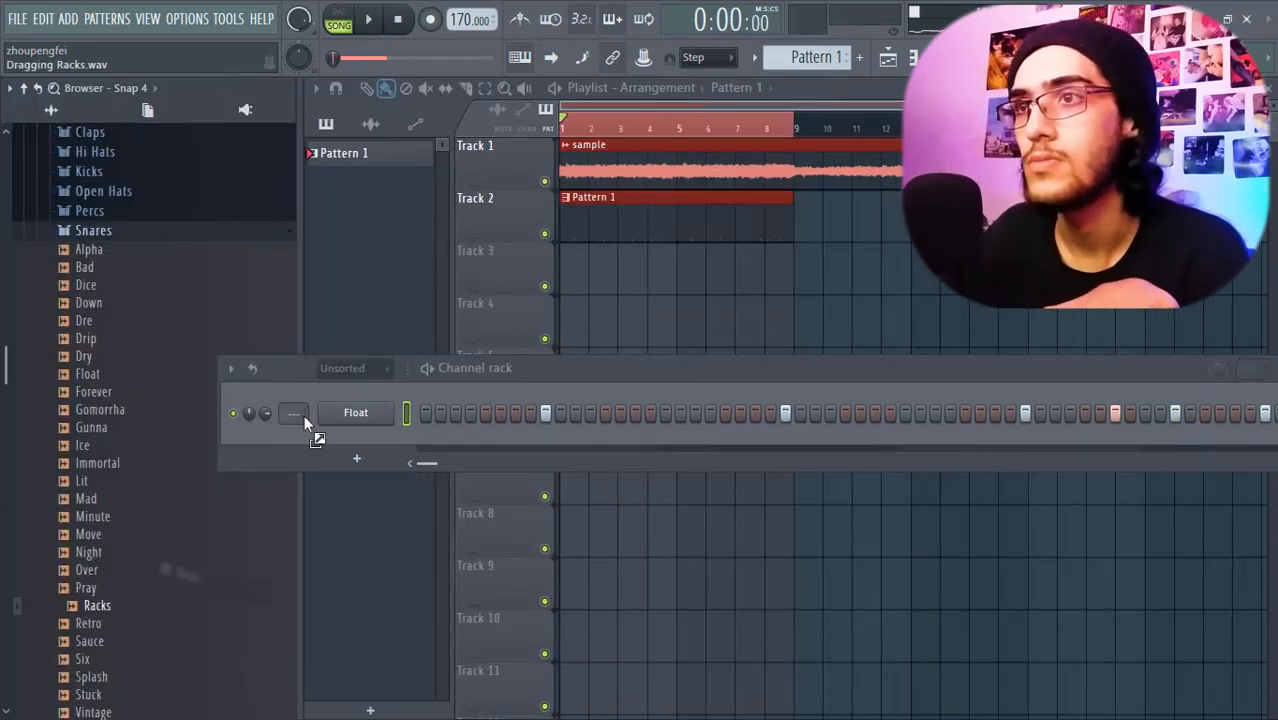
{"action": "key", "text": "alt+F8"}
{"action": "key", "text": "space"}
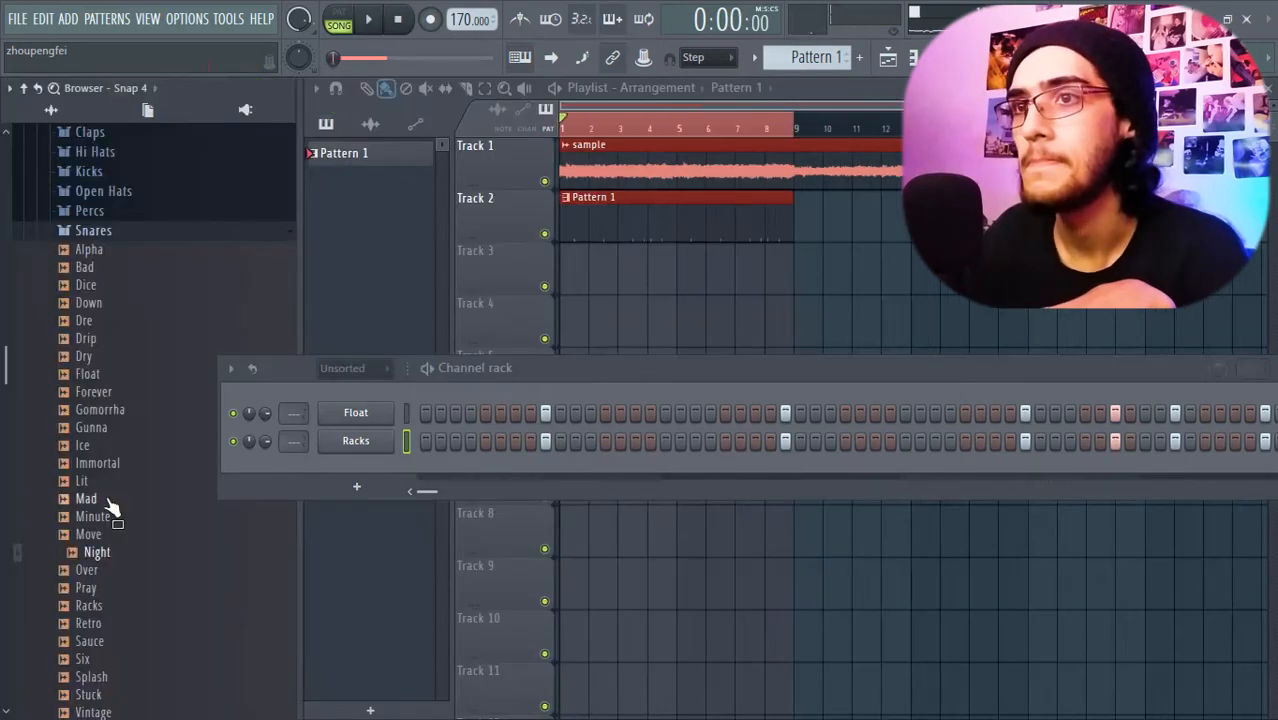
- Add the Mad snare as a third channel with hits on steps 9, 25, 41 and 57, and open its piano roll
{"action": "left_click_drag", "start_coordinate": [108, 499], "coordinate": [540, 474]}
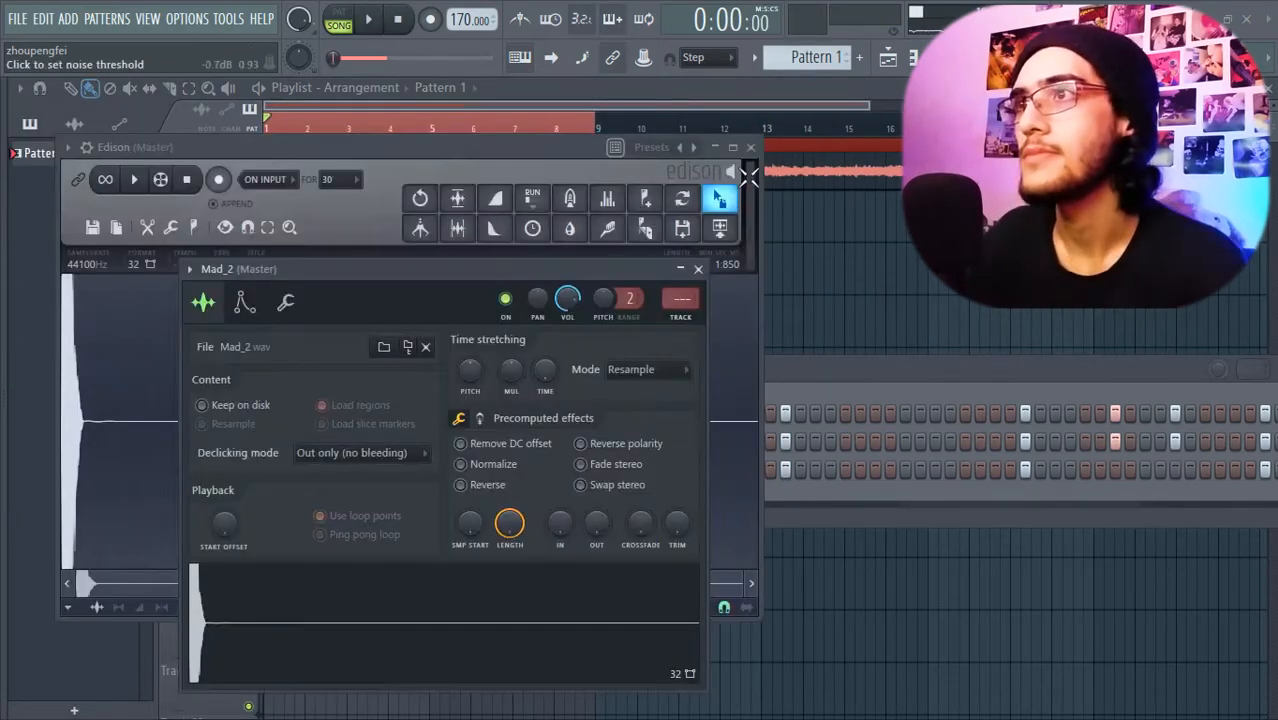
{"action": "key", "text": "space"}
{"action": "left_click", "coordinate": [757, 162]}
{"action": "left_click", "coordinate": [700, 272]}
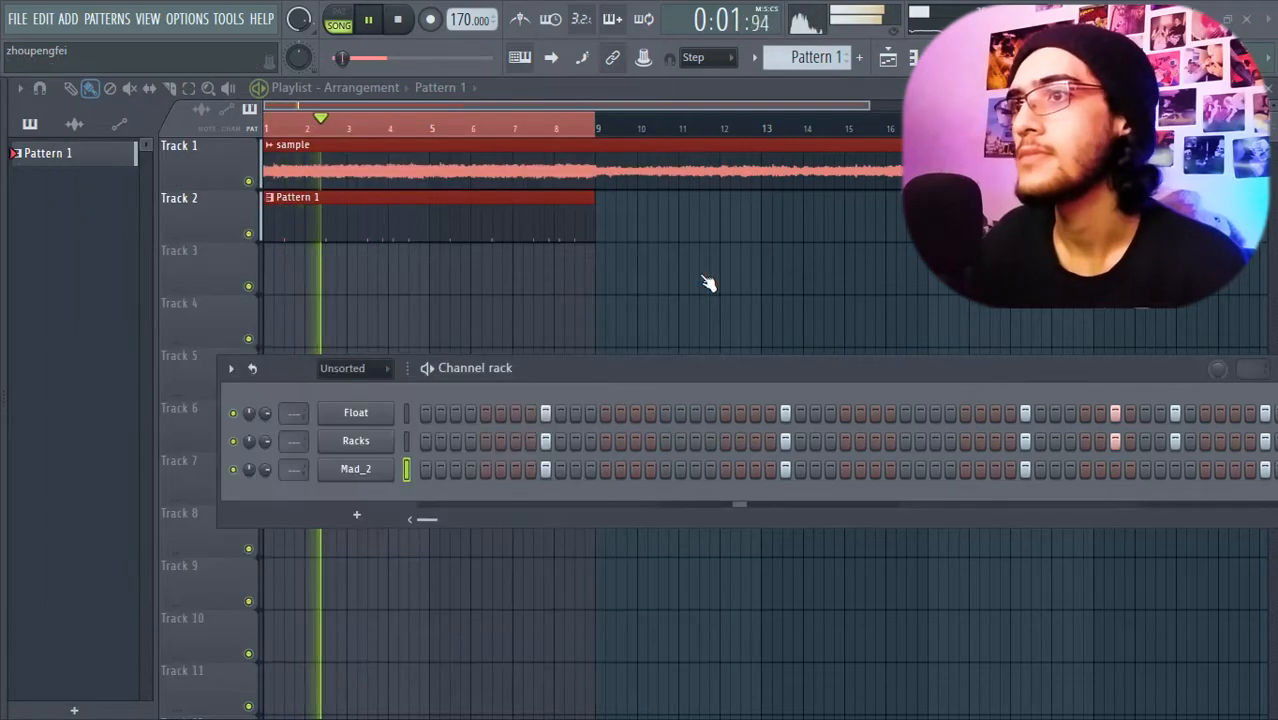
{"action": "right_click", "coordinate": [366, 482]}
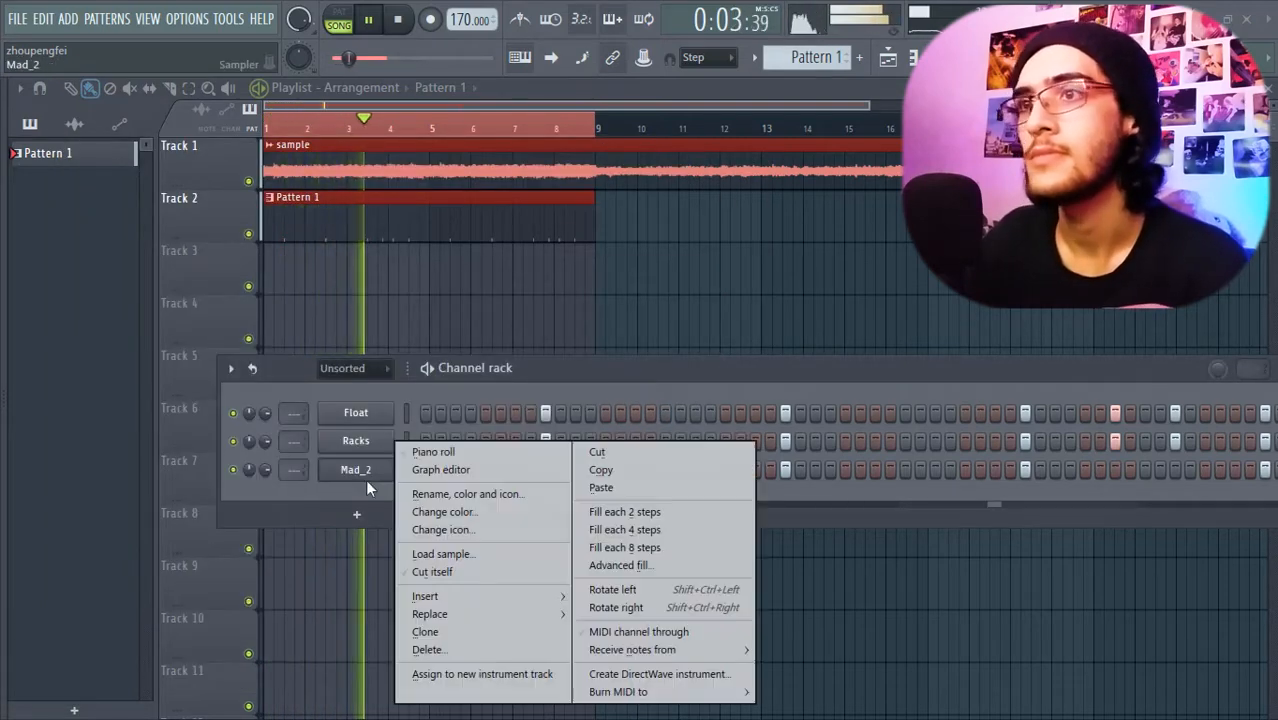
{"action": "left_click", "coordinate": [433, 452]}
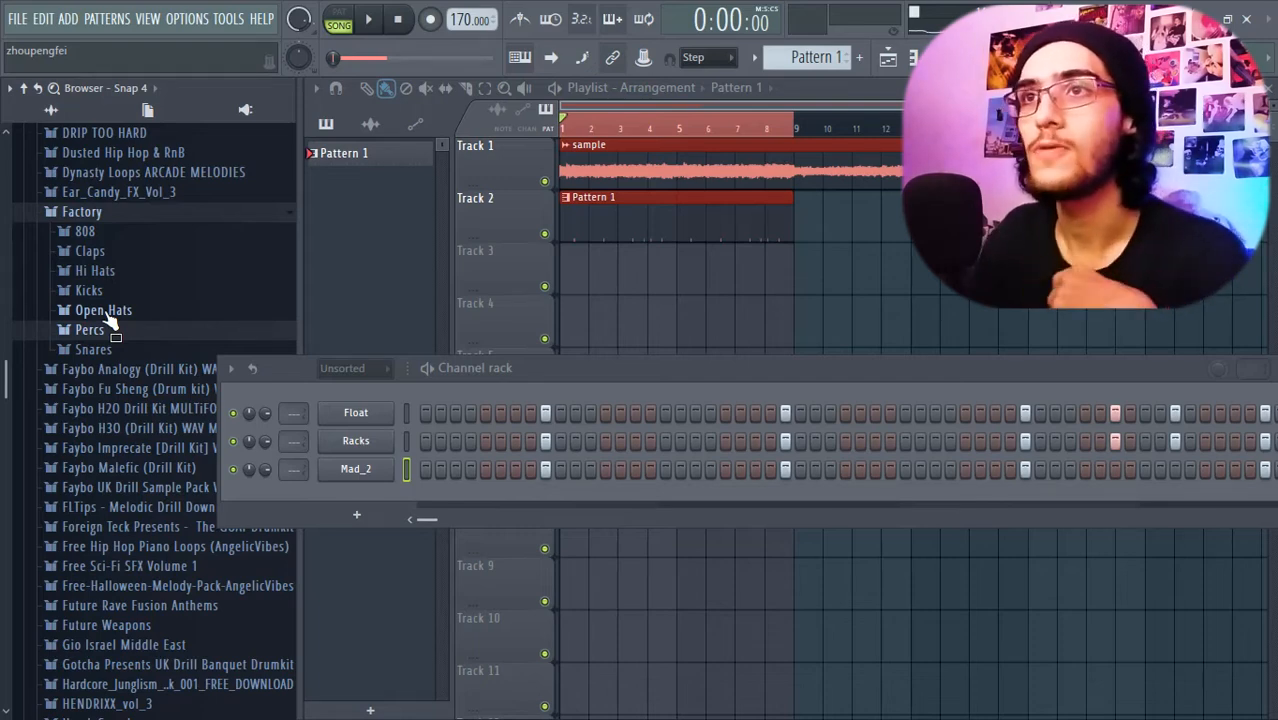
- Add the Center open hat to the channel rack and place a hit on step 29 during playback
{"action": "left_click", "coordinate": [109, 314]}
{"action": "left_click_drag", "start_coordinate": [102, 346], "coordinate": [240, 425]}
{"action": "left_click_drag", "start_coordinate": [240, 425], "coordinate": [366, 476]}
{"action": "key", "text": "space"}
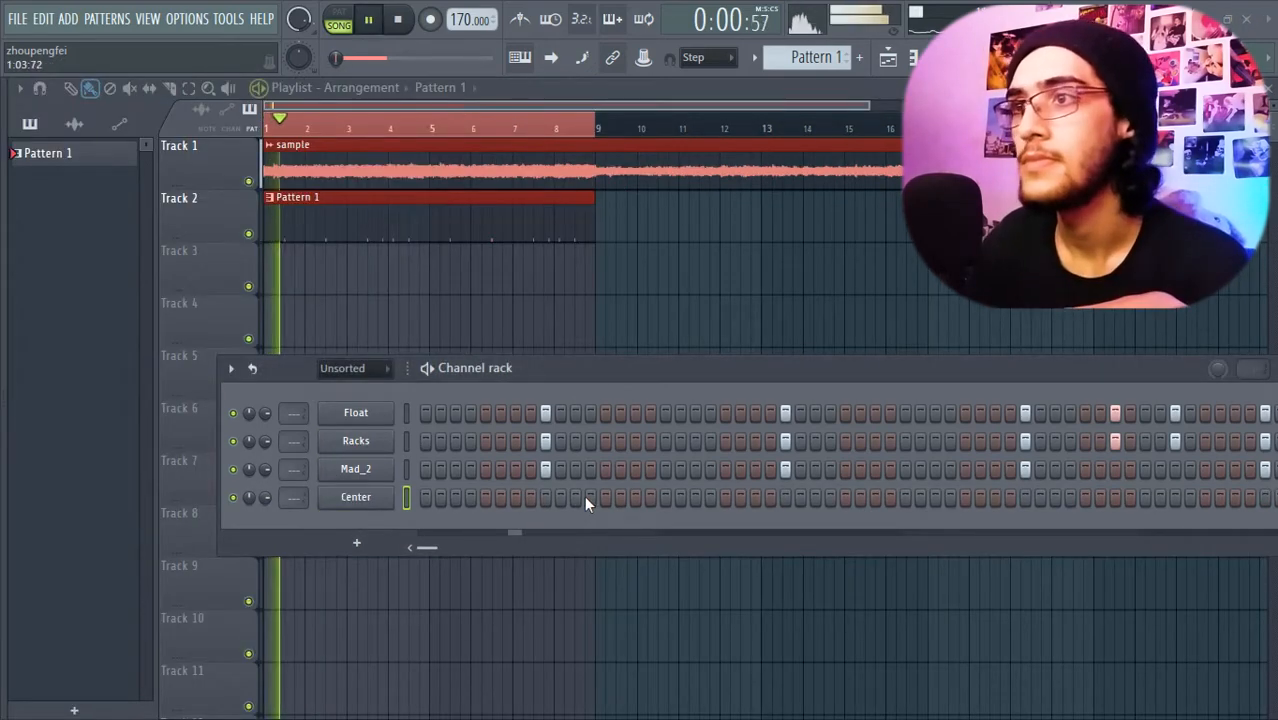
{"action": "left_click", "coordinate": [845, 497]}
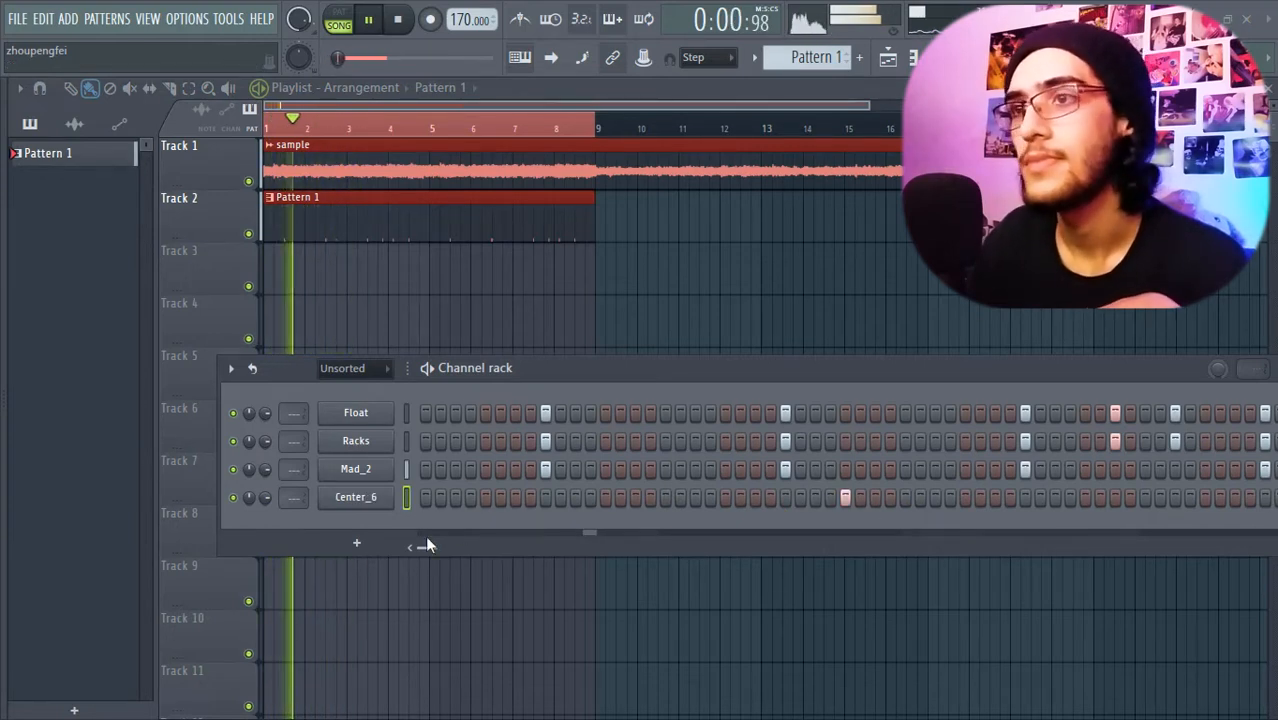
{"action": "left_click_drag", "start_coordinate": [420, 549], "coordinate": [452, 555]}
{"action": "key", "text": "space"}
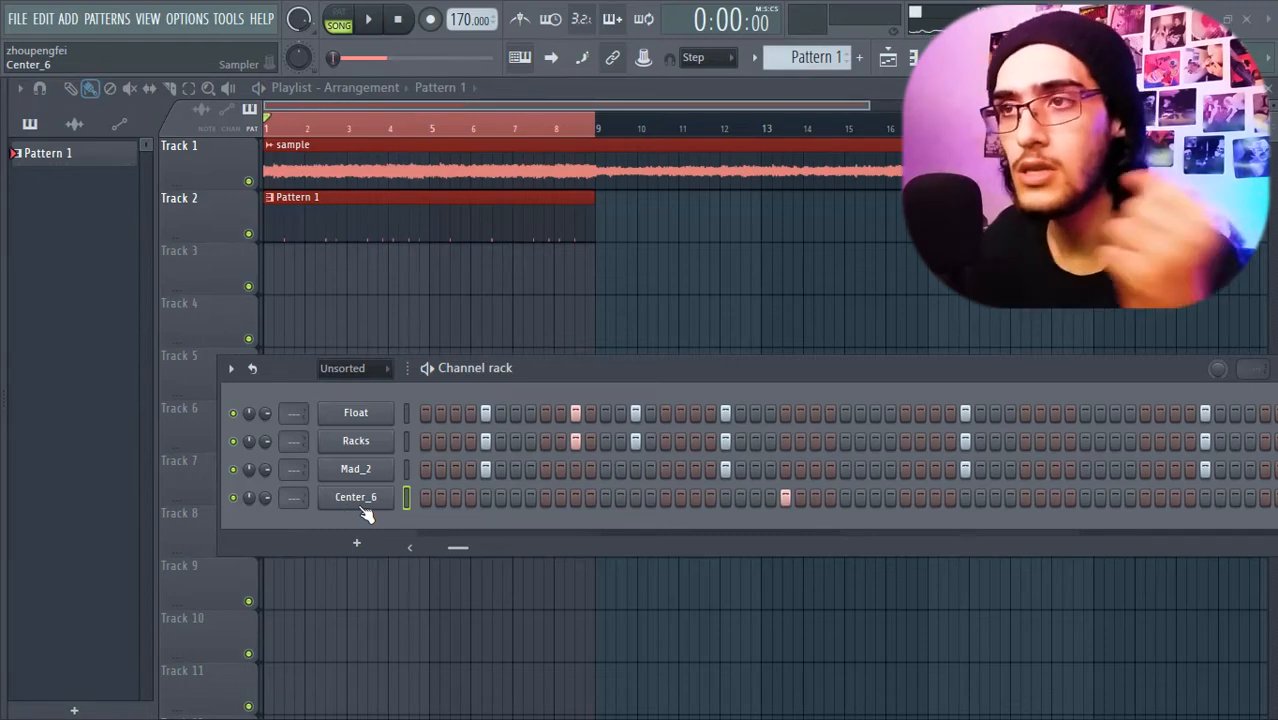
- Enable the Center_6 volume envelope with maximum hold and with attack, decay, sustain and release at zero
{"action": "left_click", "coordinate": [366, 513]}
{"action": "left_click", "coordinate": [72, 131]}
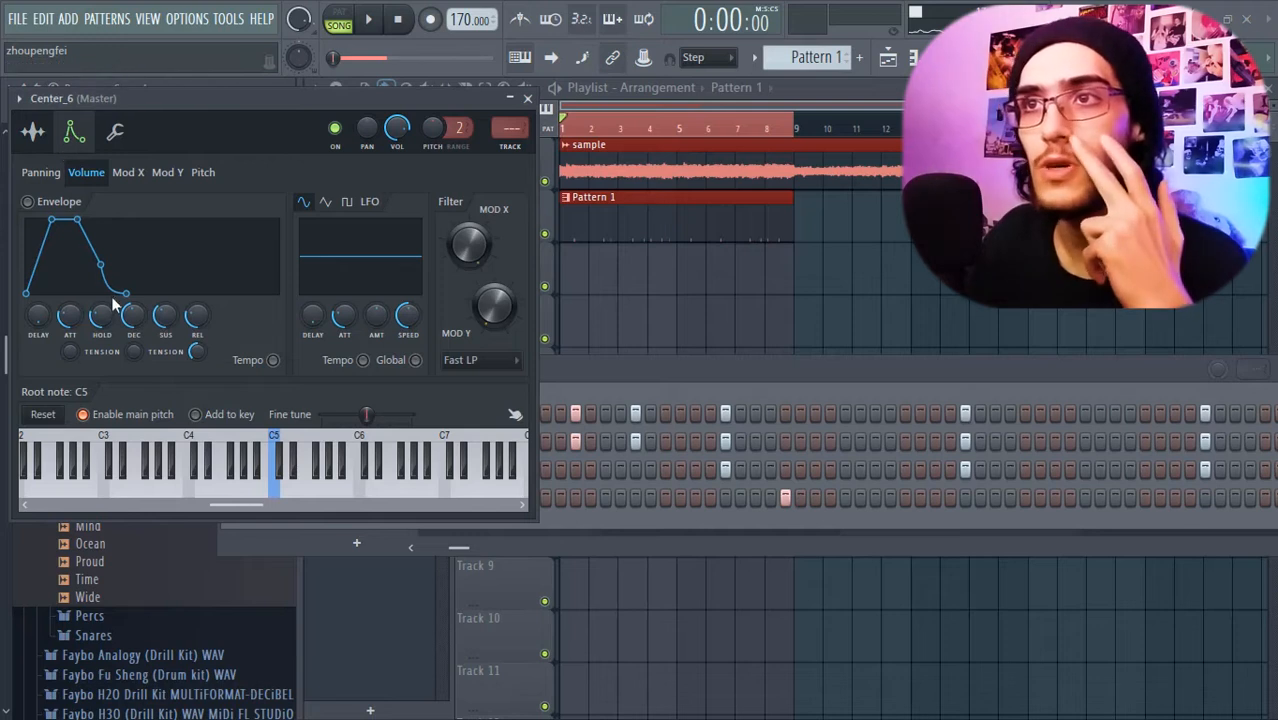
{"action": "left_click_drag", "start_coordinate": [70, 318], "coordinate": [99, 232]}
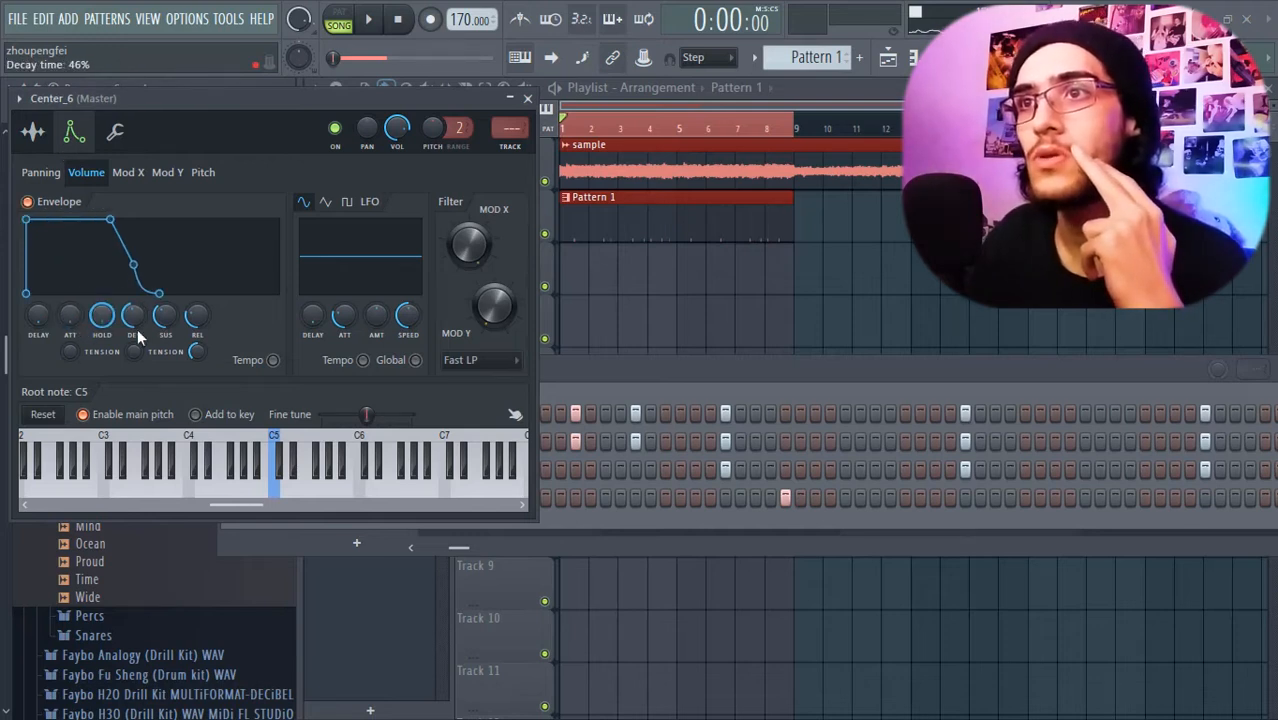
{"action": "left_click_drag", "start_coordinate": [139, 321], "coordinate": [162, 392]}
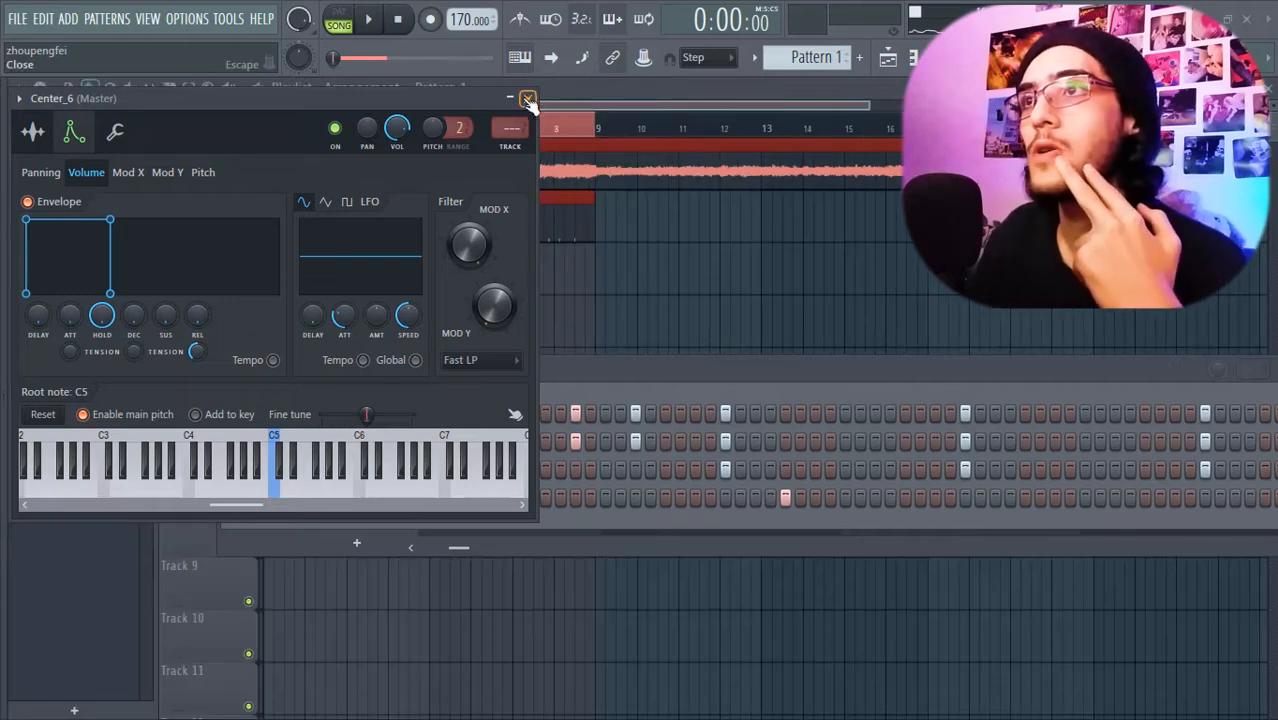
{"action": "left_click", "coordinate": [527, 100]}
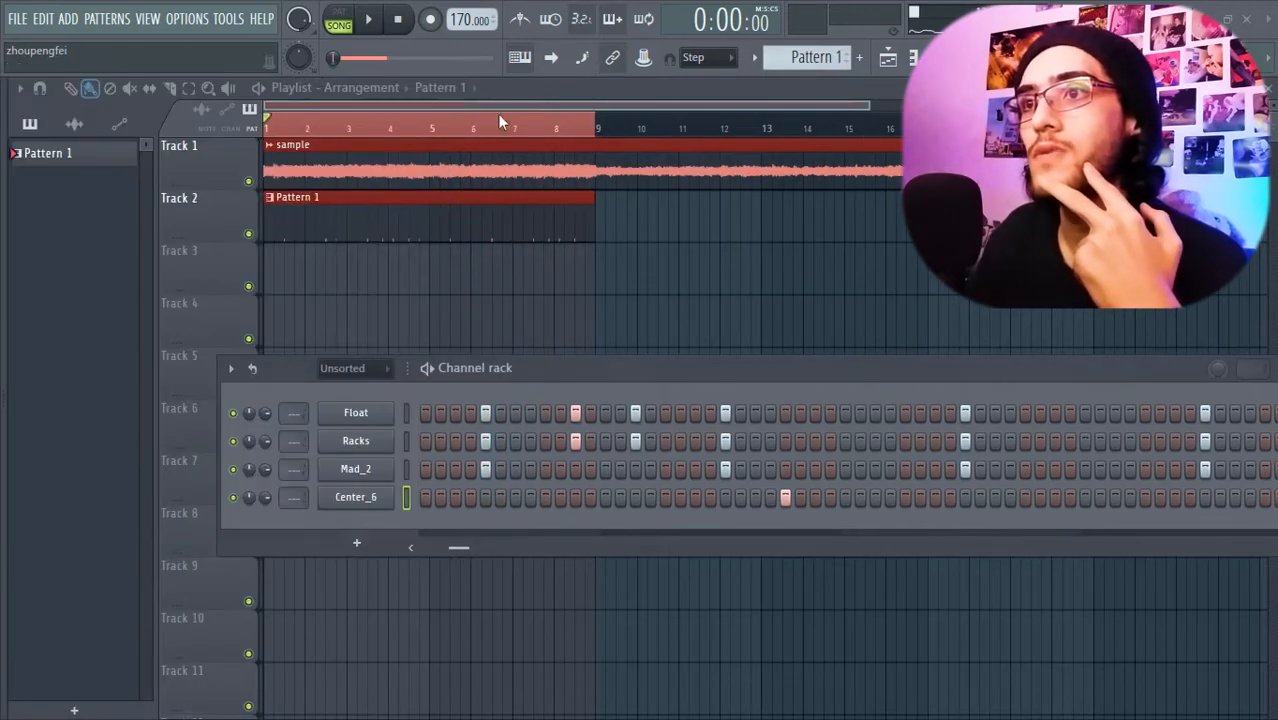
- In the Center_6 piano roll, extend the C5 open-hat note to one beat ending at bar 3, and play it back
{"action": "right_click", "coordinate": [346, 478]}
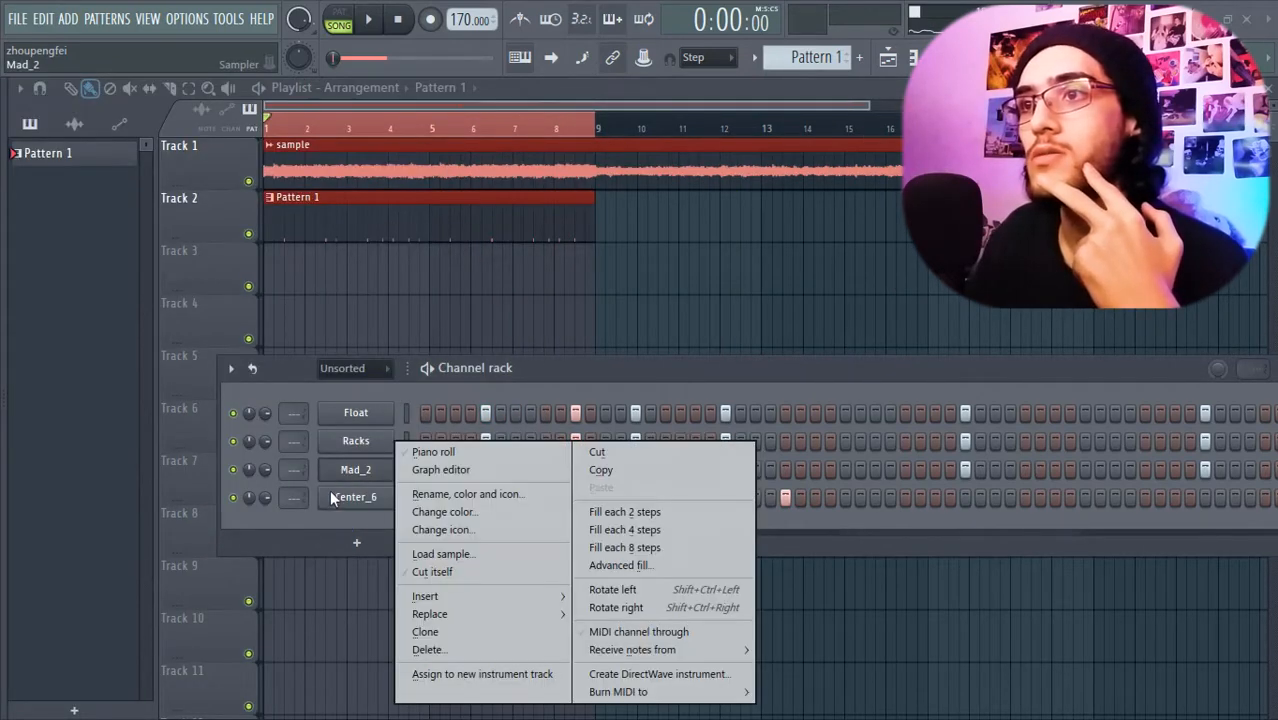
{"action": "left_click", "coordinate": [432, 452]}
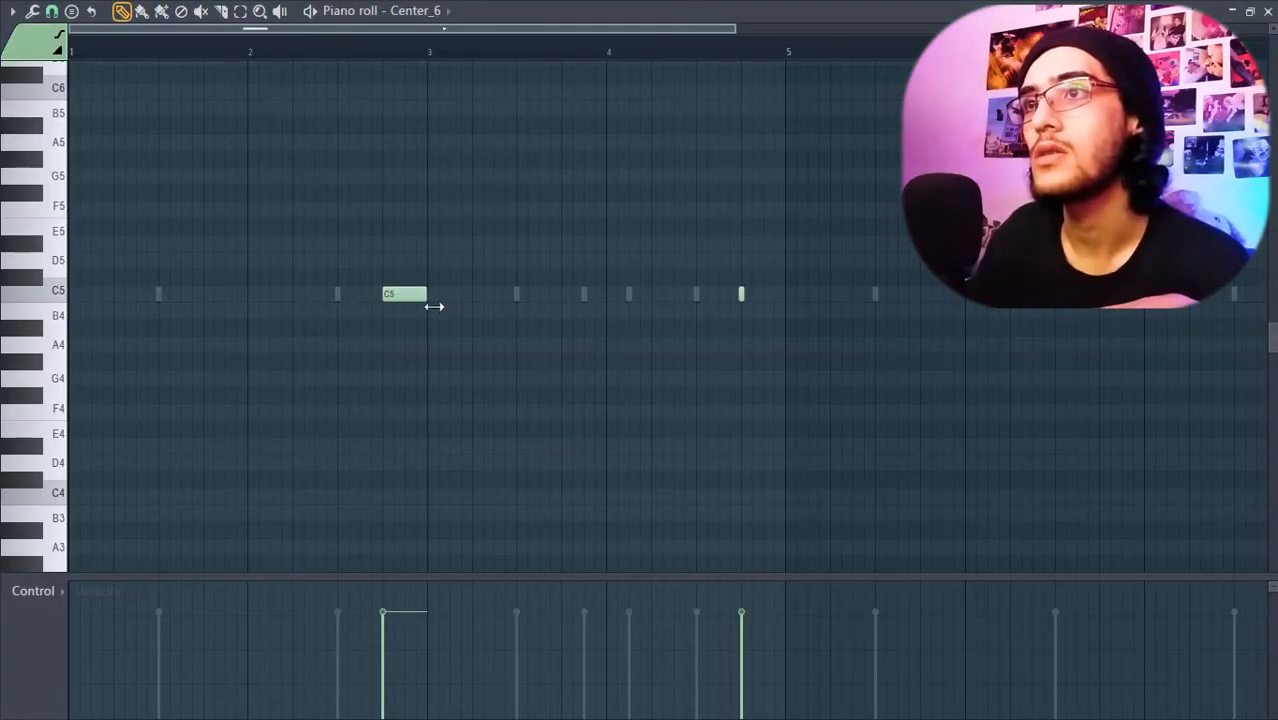
{"action": "key", "text": "space"}
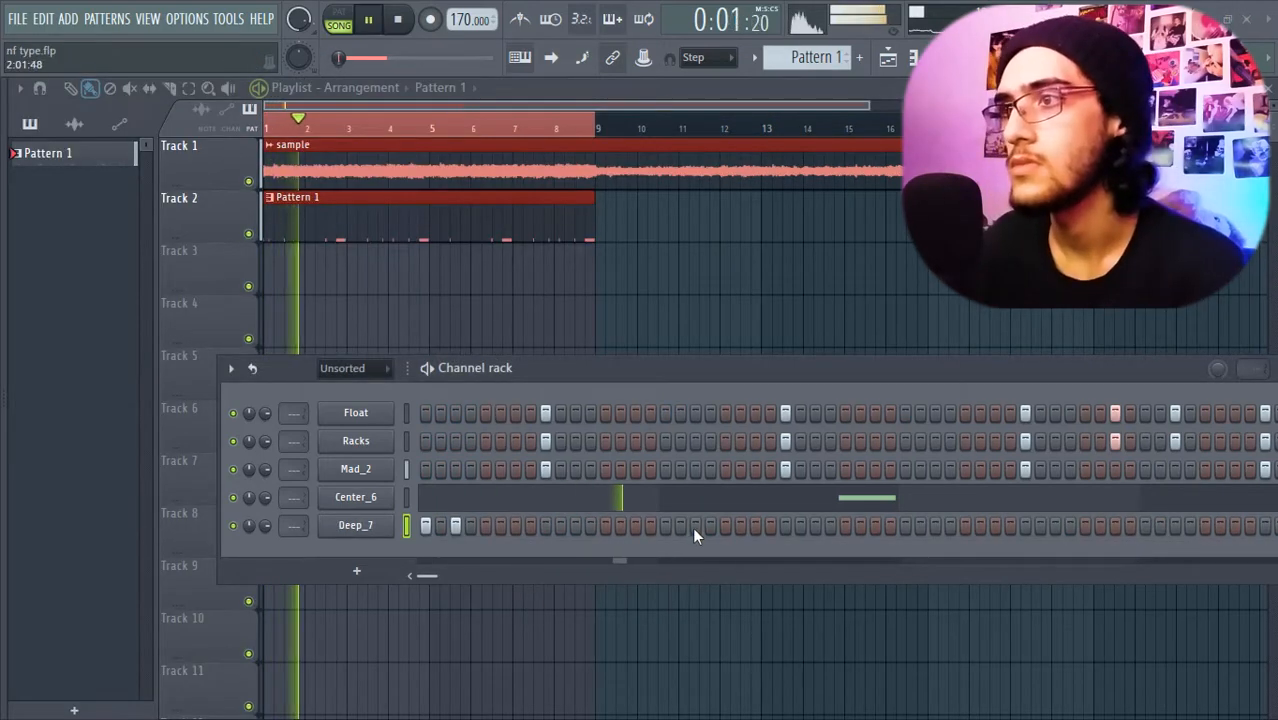
- Place Deep_7 hits on steps 21, 33 and 35 of the pattern
{"action": "left_click", "coordinate": [725, 526]}
{"action": "left_click", "coordinate": [934, 526]}
{"action": "left_click", "coordinate": [905, 526]}
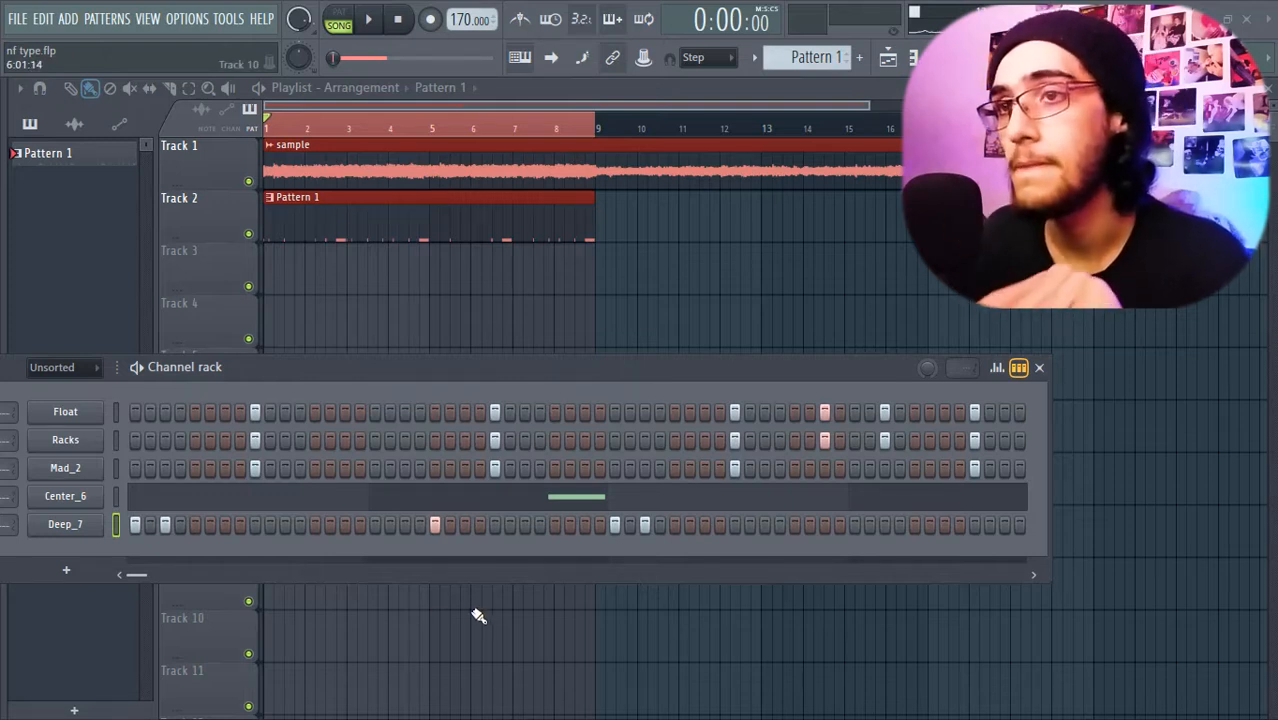
- Remove the Deep_7 hits on steps 61 and 62, and rearrange its later hits in the piano roll onto steps 47, 51 and 63
{"action": "key", "text": "space"}
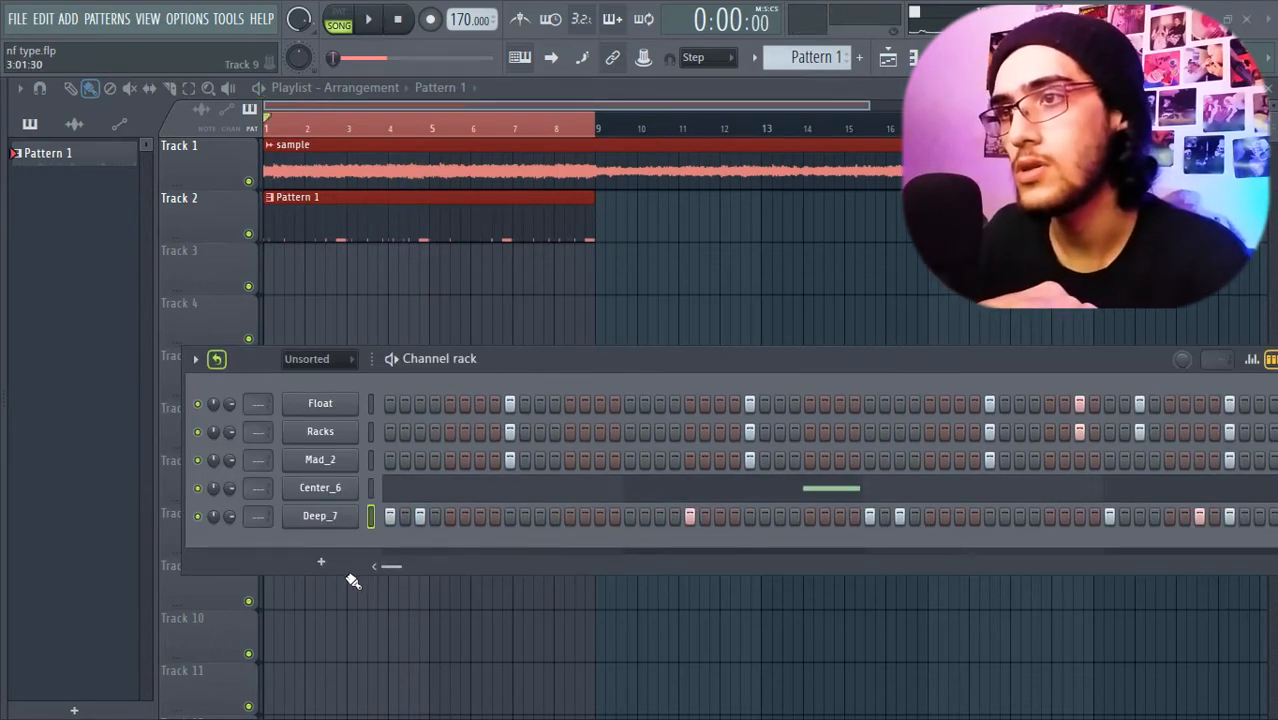
{"action": "key", "text": "space"}
{"action": "mouse_move", "coordinate": [394, 564]}
{"action": "left_mouse_down"}
{"action": "mouse_move", "coordinate": [425, 570]}
{"action": "mouse_move", "coordinate": [415, 561]}
{"action": "left_mouse_up"}
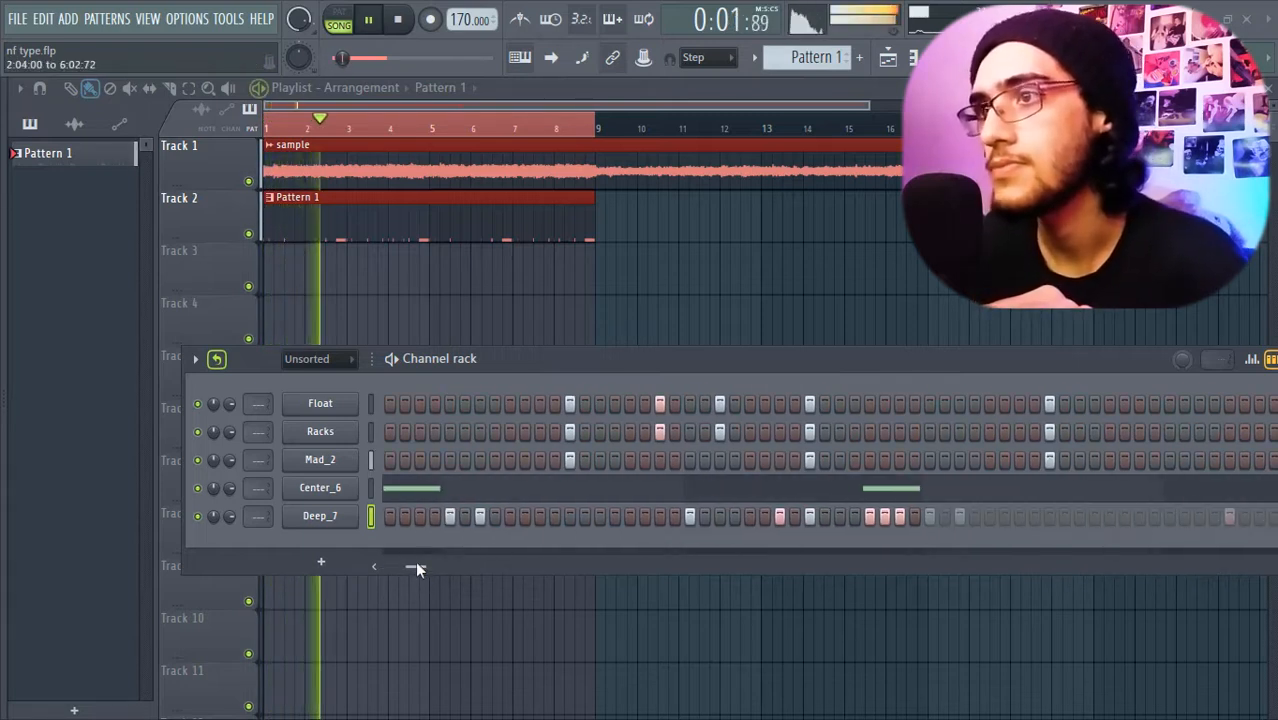
{"action": "left_click", "coordinate": [870, 515]}
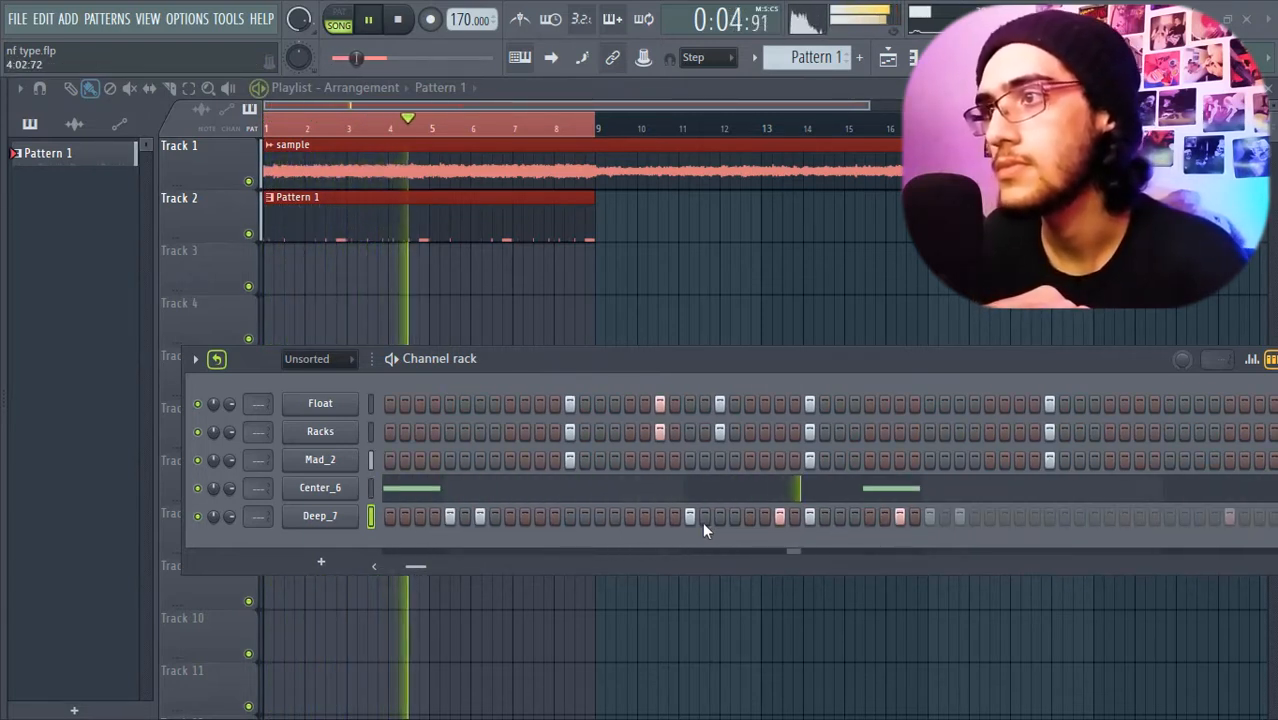
{"action": "key", "text": "F7"}
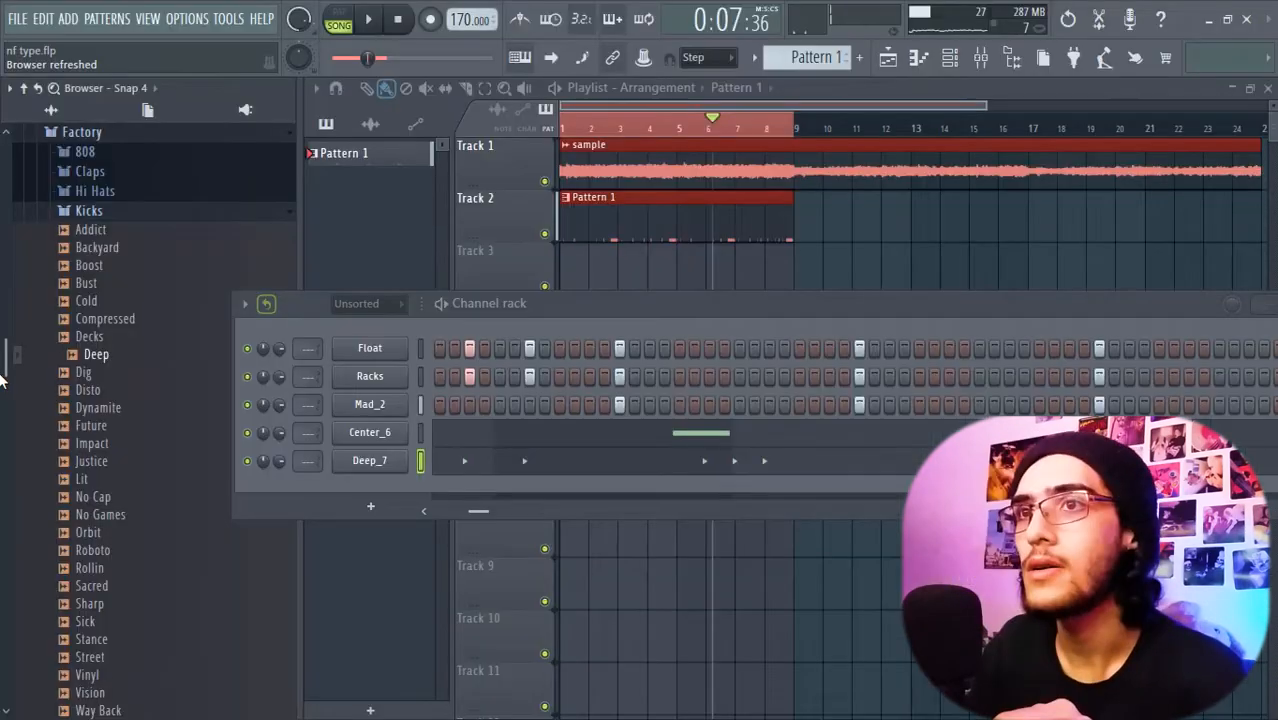
- Add the Color sample from the Factory Percs folder to the channel rack below Deep_7
{"action": "scroll", "coordinate": [5, 360], "scroll_direction": "up", "scroll_amount": 3}
{"action": "left_click", "coordinate": [85, 303]}
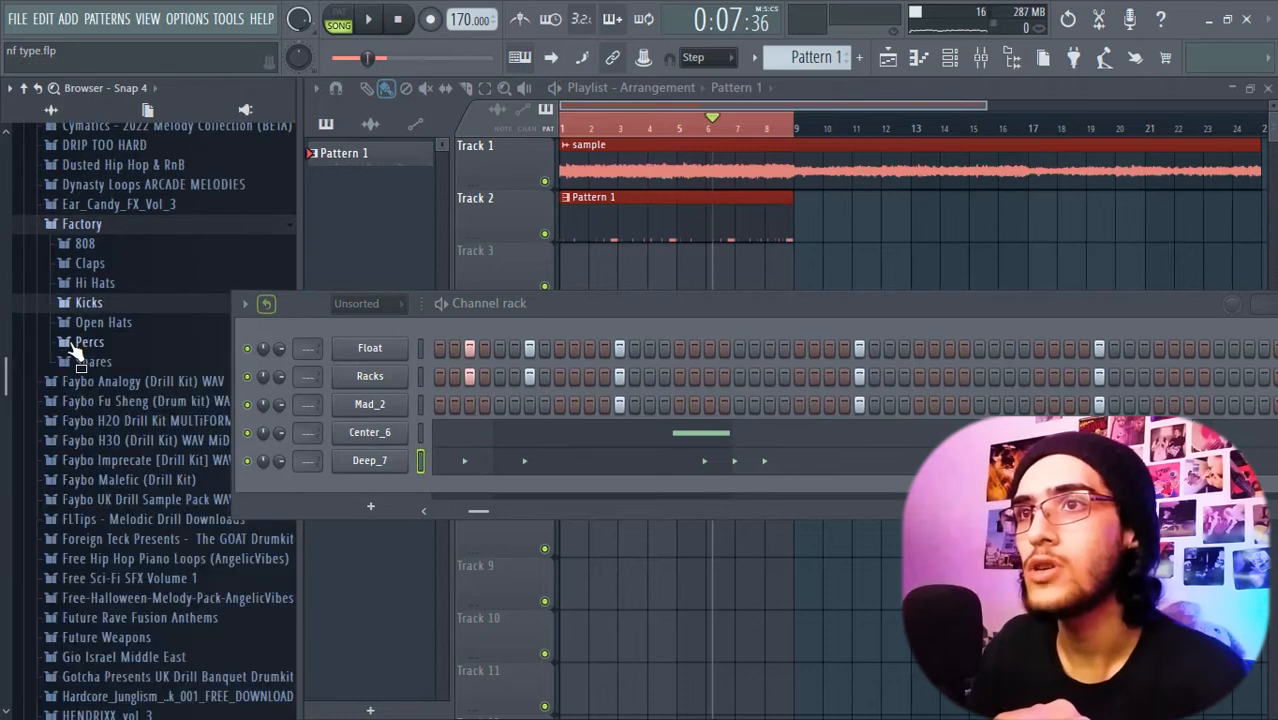
{"action": "left_click", "coordinate": [89, 342]}
{"action": "left_click_drag", "start_coordinate": [95, 371], "coordinate": [419, 531]}
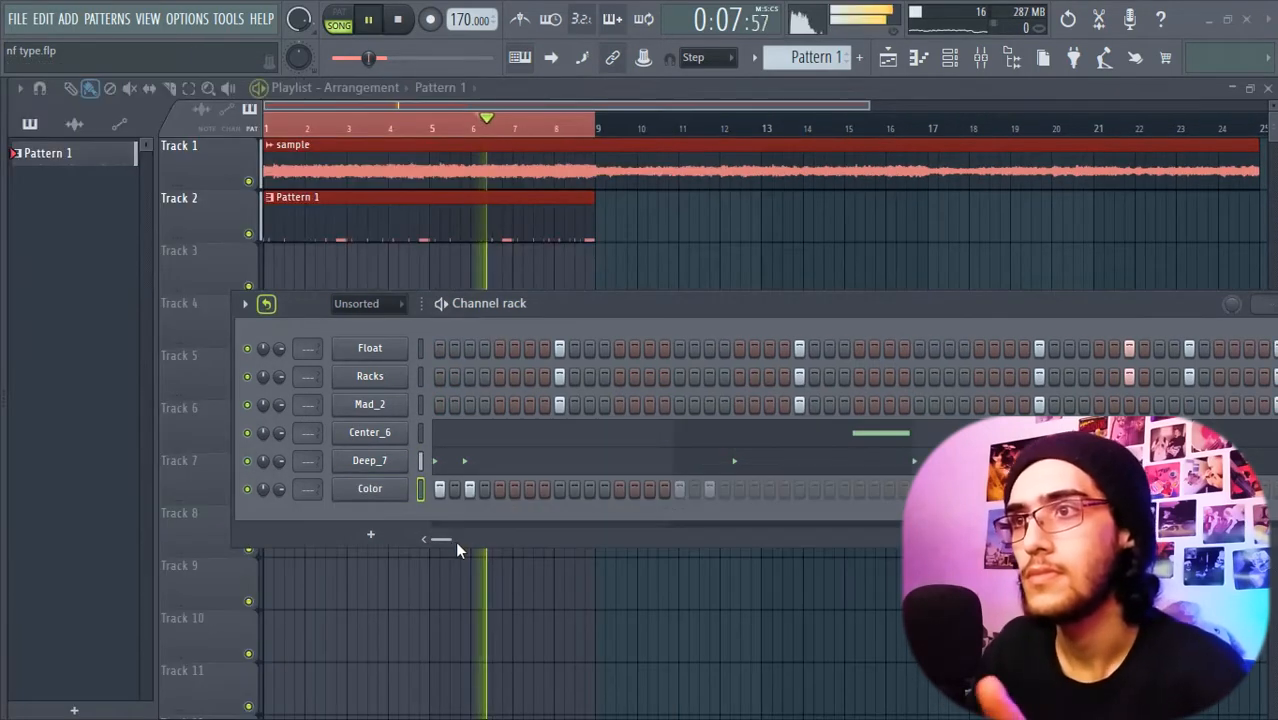
- Play the beat back, copy the Deep_7 channel's notes onto the Color channel, and listen to the layered result
{"action": "key", "text": "space"}
{"action": "key", "text": "space"}
{"action": "key", "text": "space"}
{"action": "key", "text": "space"}
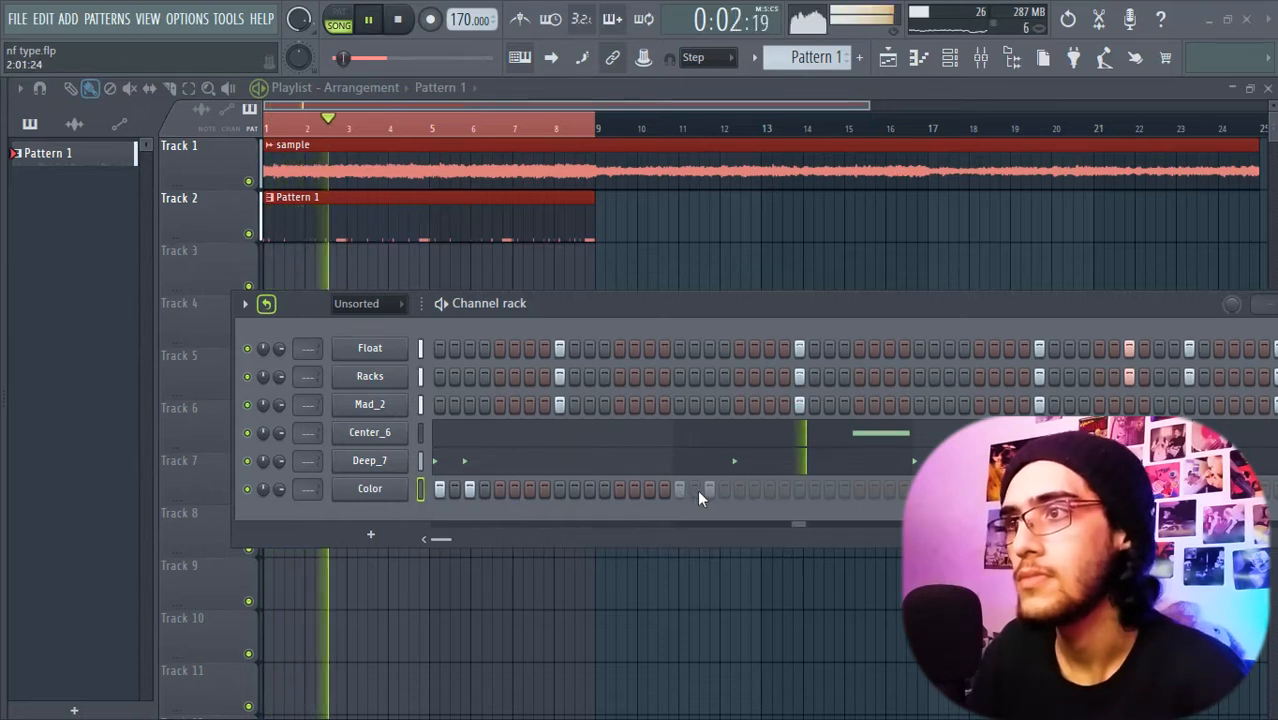
{"action": "key", "text": "space"}
{"action": "key", "text": "space"}
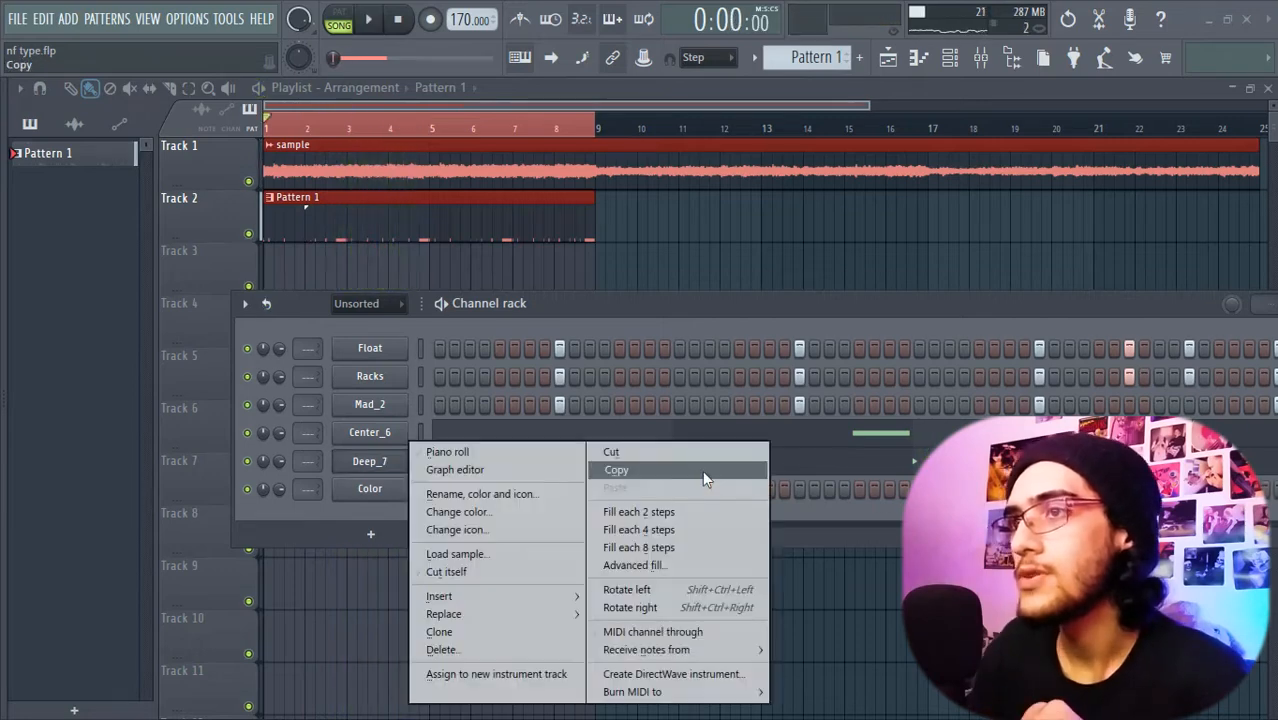
{"action": "left_click", "coordinate": [705, 472]}
{"action": "right_click", "coordinate": [368, 488]}
{"action": "left_click", "coordinate": [624, 487]}
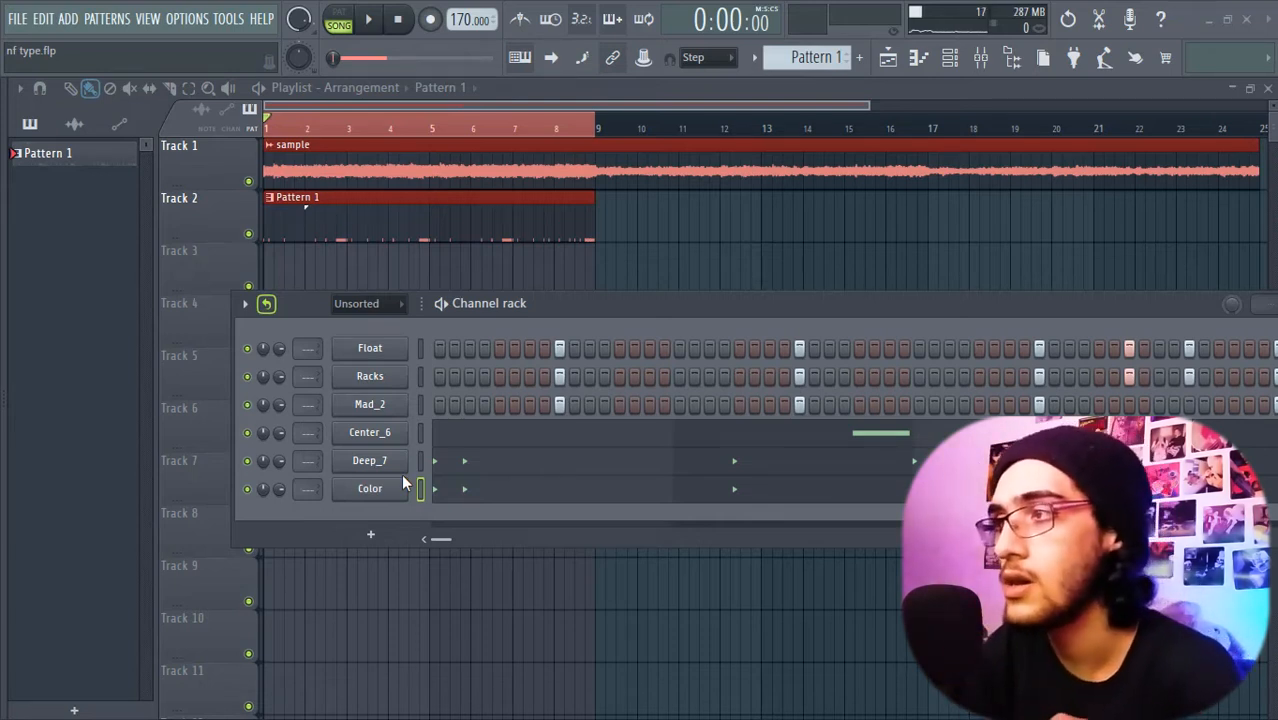
{"action": "key", "text": "space"}
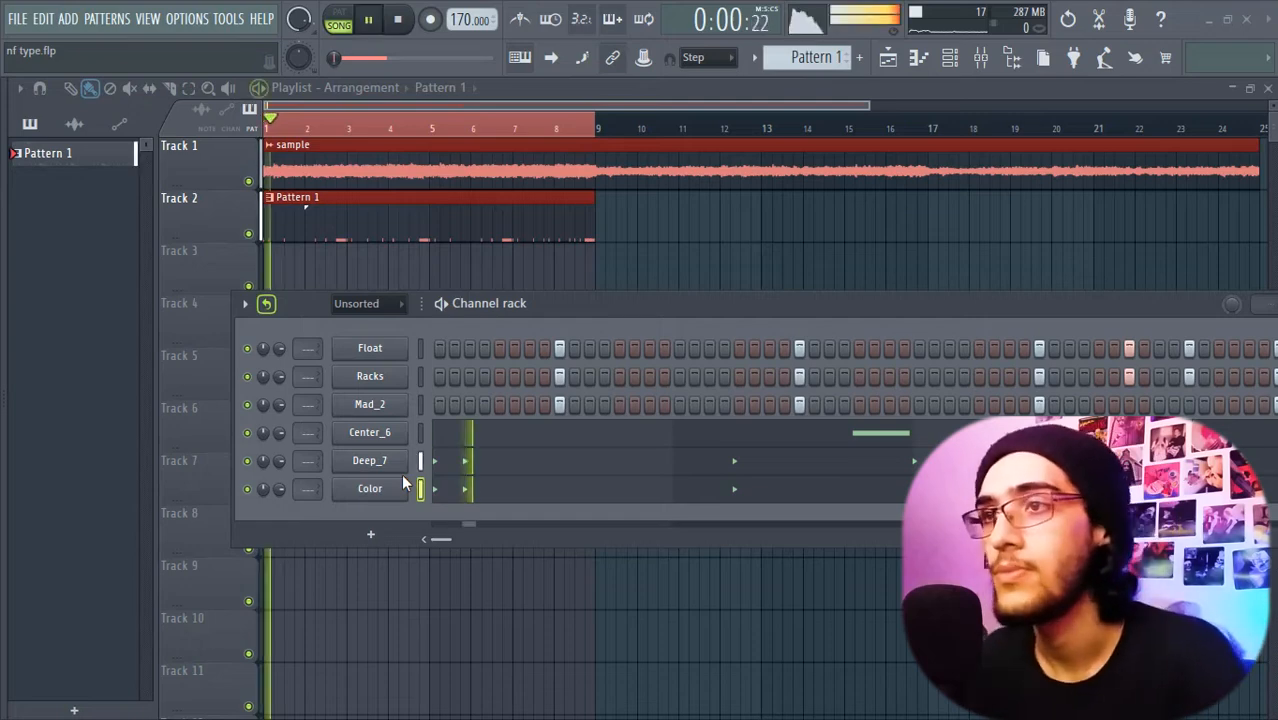
- Add the Hand and Gunna samples, with Hand hits on steps 13, 14 and 15 and a Gunna hit on step 19
{"action": "key", "text": "alt+F8"}
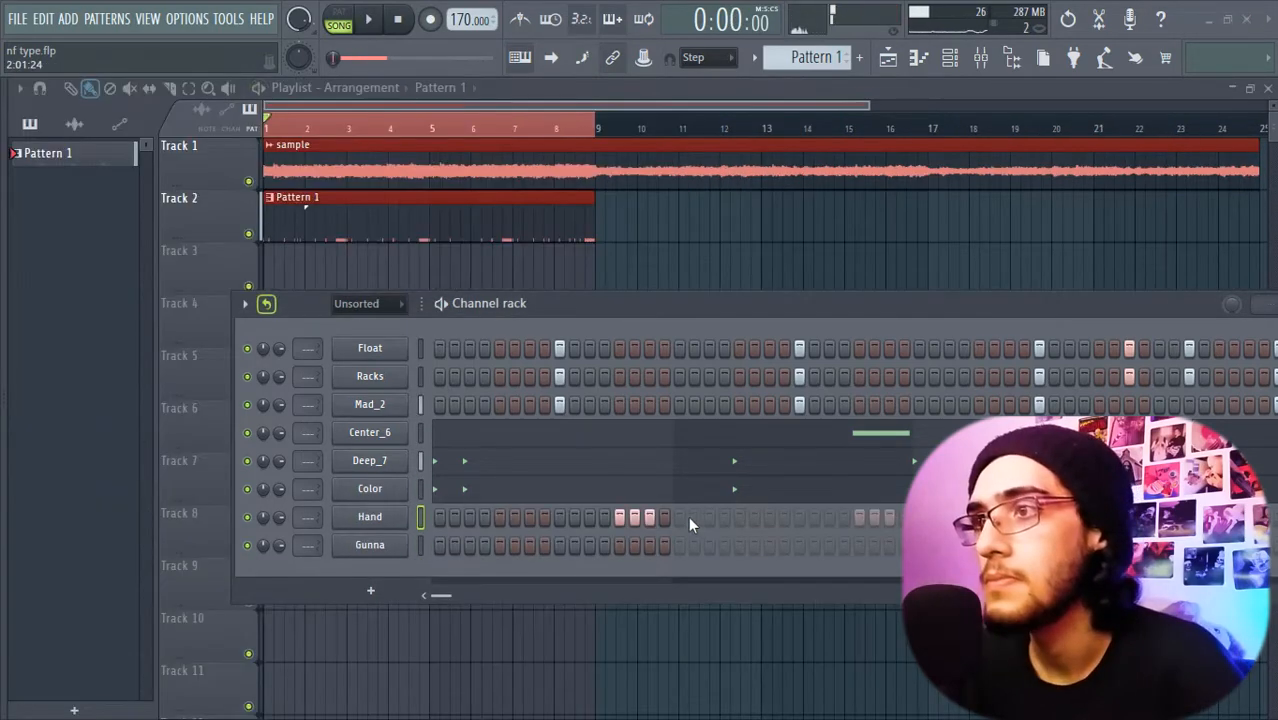
{"action": "key", "text": "space"}
{"action": "left_click", "coordinate": [709, 544]}
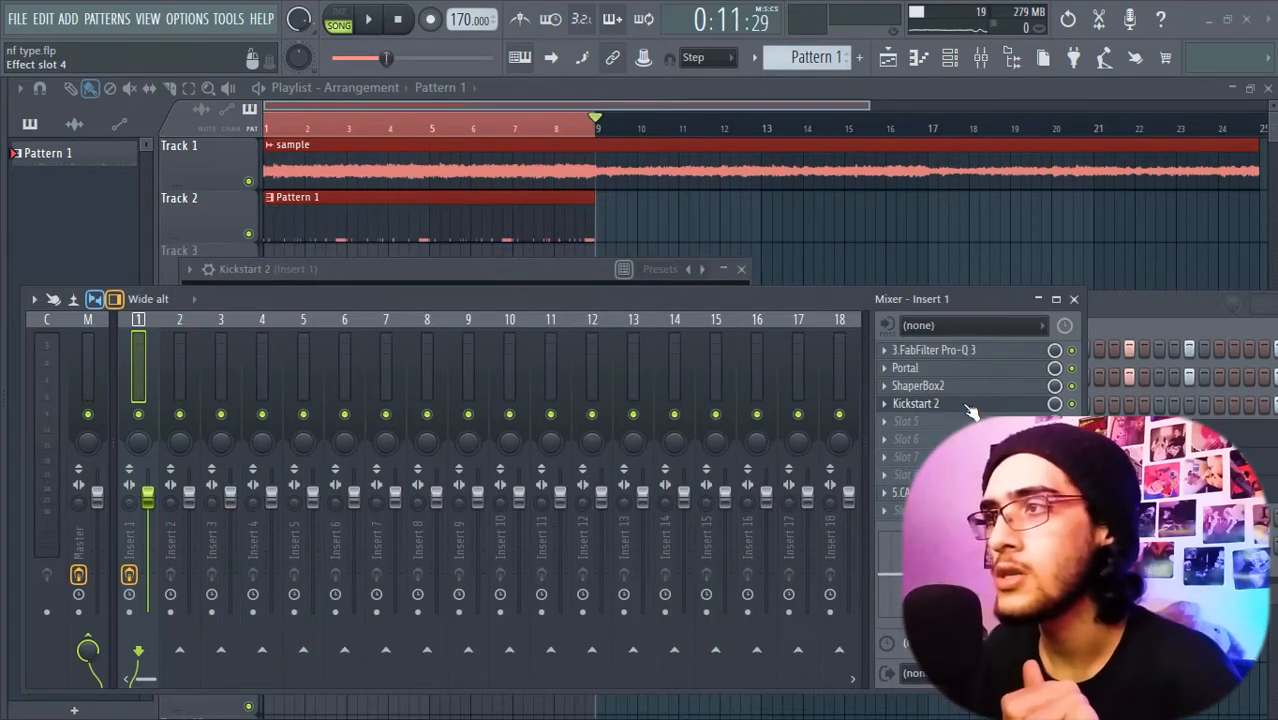
- Examine the Kickstart 2 sidechain settings on mixer Insert 1 and listen to the loop with the effect
{"action": "left_click", "coordinate": [966, 404]}
{"action": "left_click", "coordinate": [966, 408]}
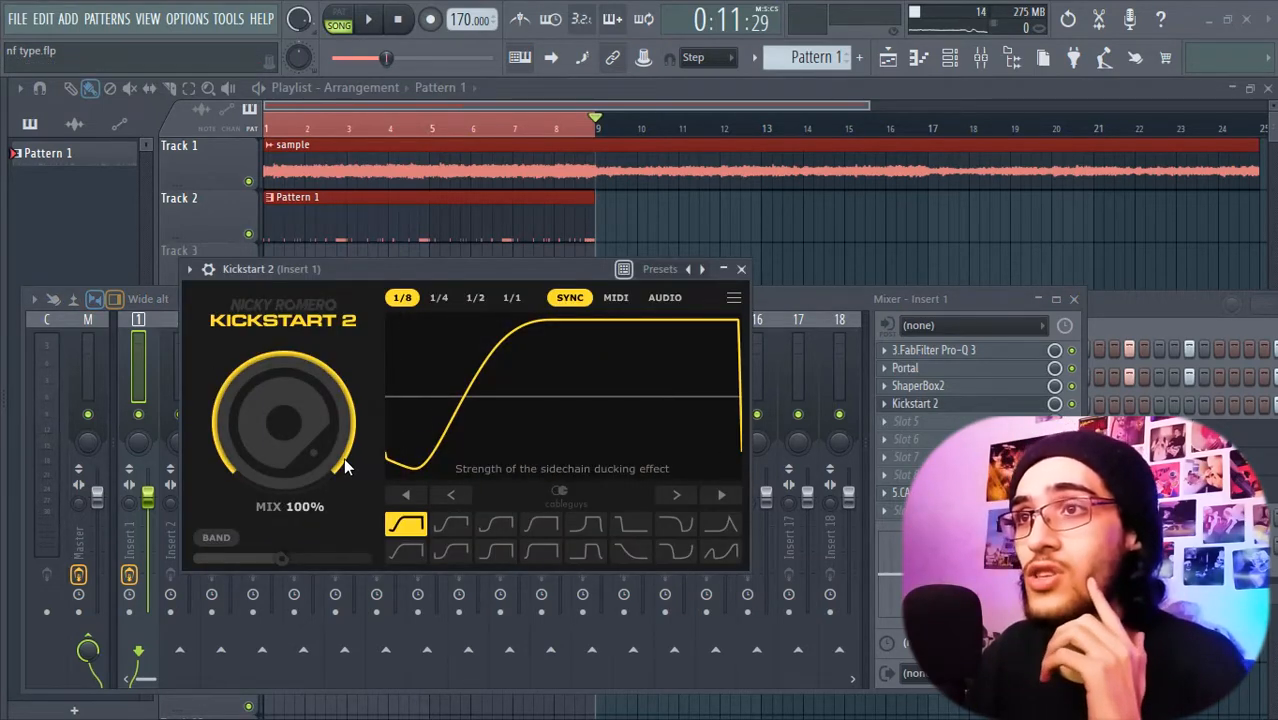
{"action": "left_click", "coordinate": [741, 269]}
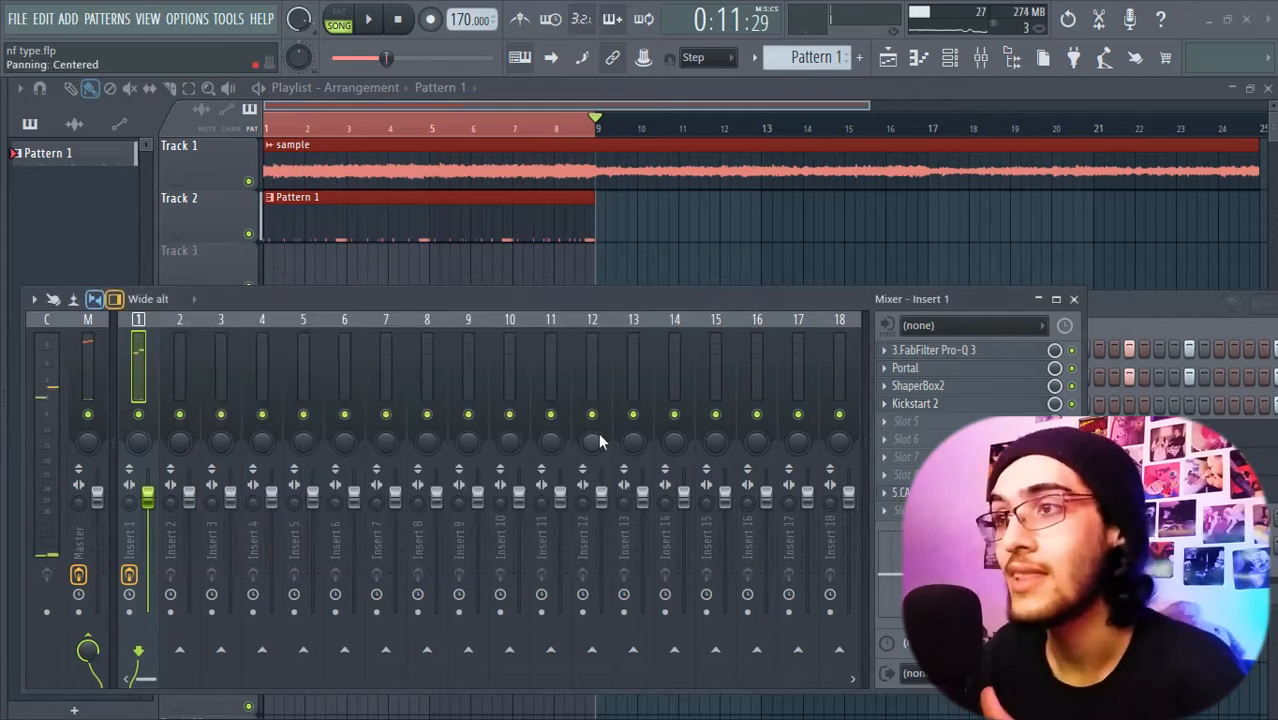
{"action": "key", "text": "space"}
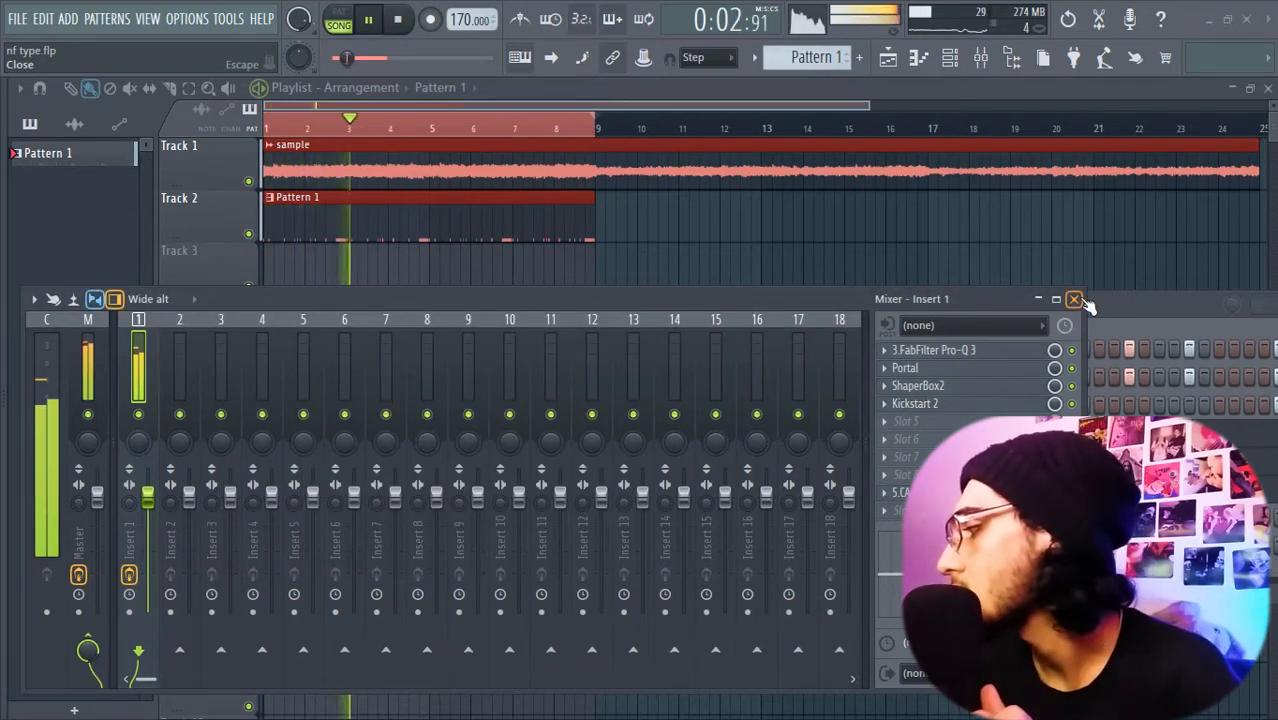
{"action": "left_click", "coordinate": [1074, 299]}
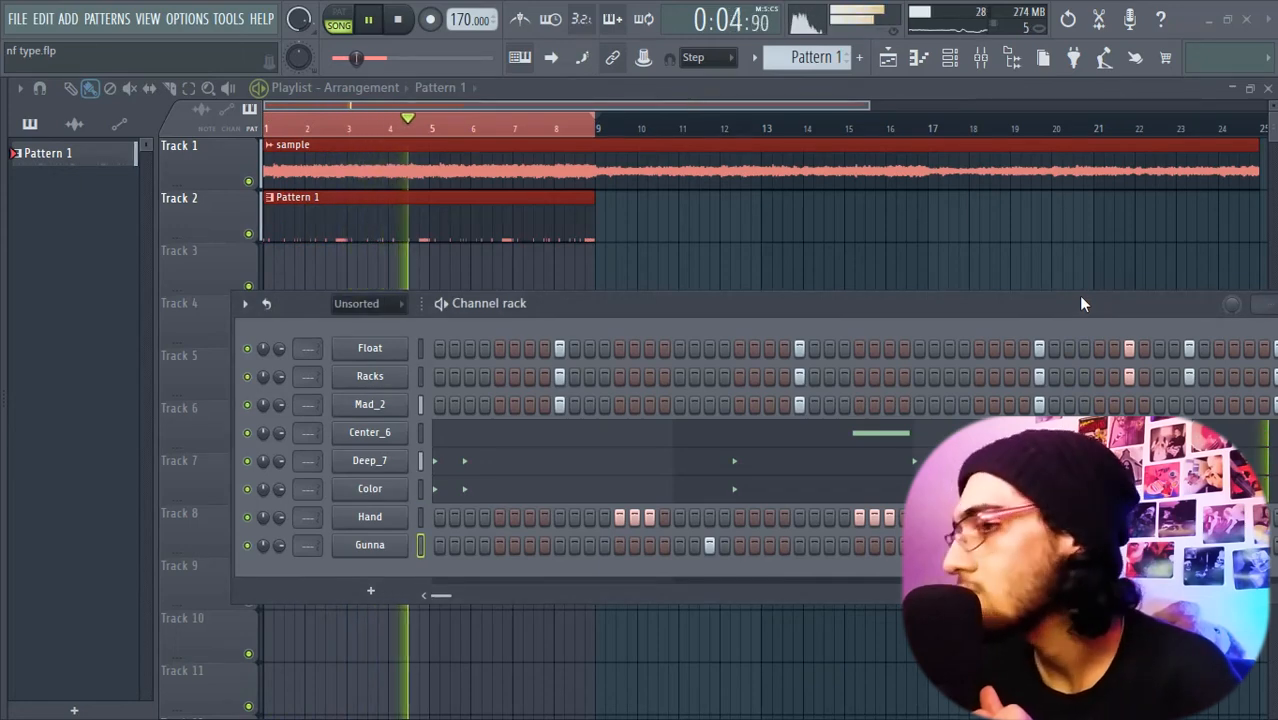
- Add the Sure and Wood percussion samples, placing a Wood hit on step 1 and a Sure hit on step 11
{"action": "key", "text": "alt+F8"}
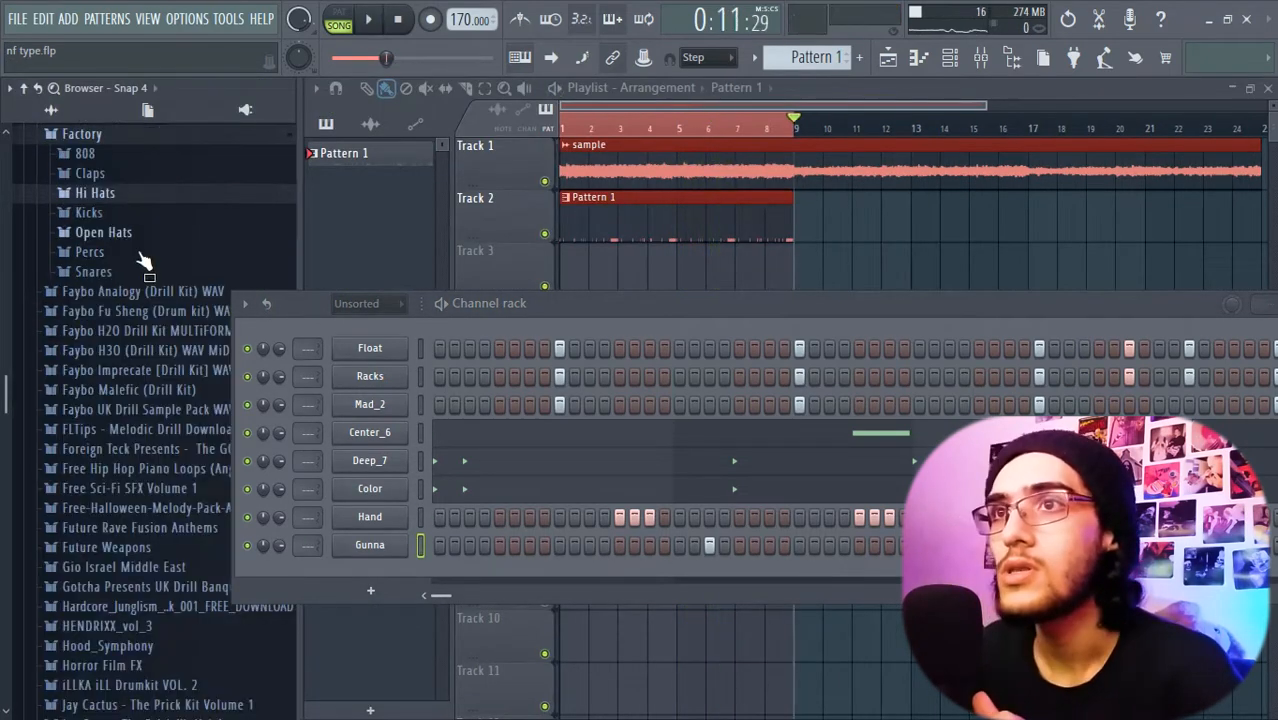
{"action": "left_click", "coordinate": [89, 251]}
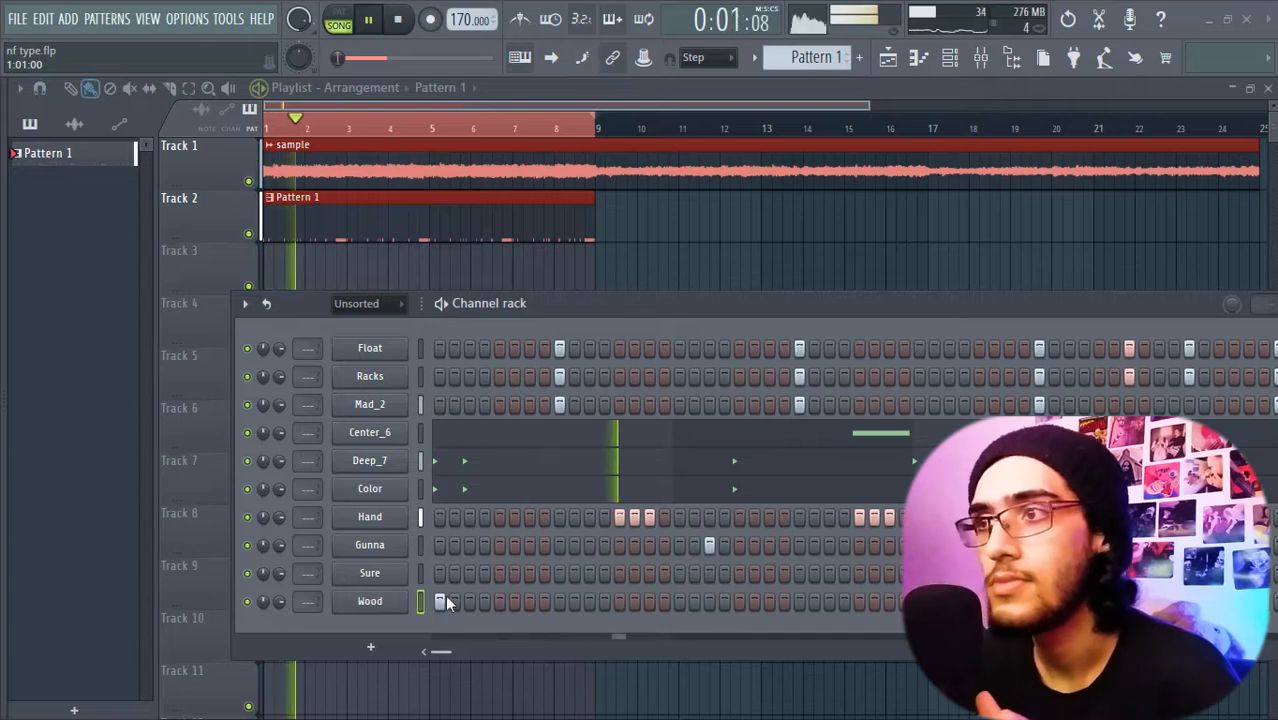
{"action": "left_click", "coordinate": [589, 573]}
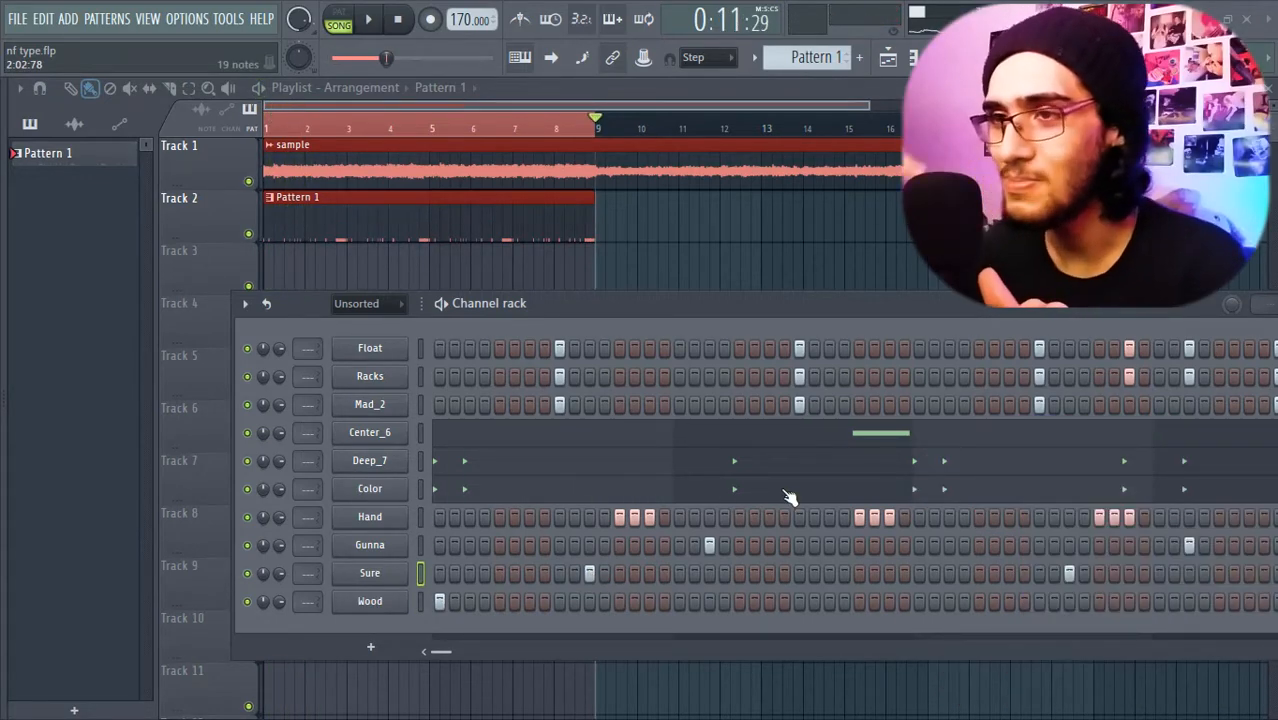
- Audition samples in the Factory 808 folder and add the Shawty 808 to the channel rack
{"action": "key", "text": "alt+F8"}
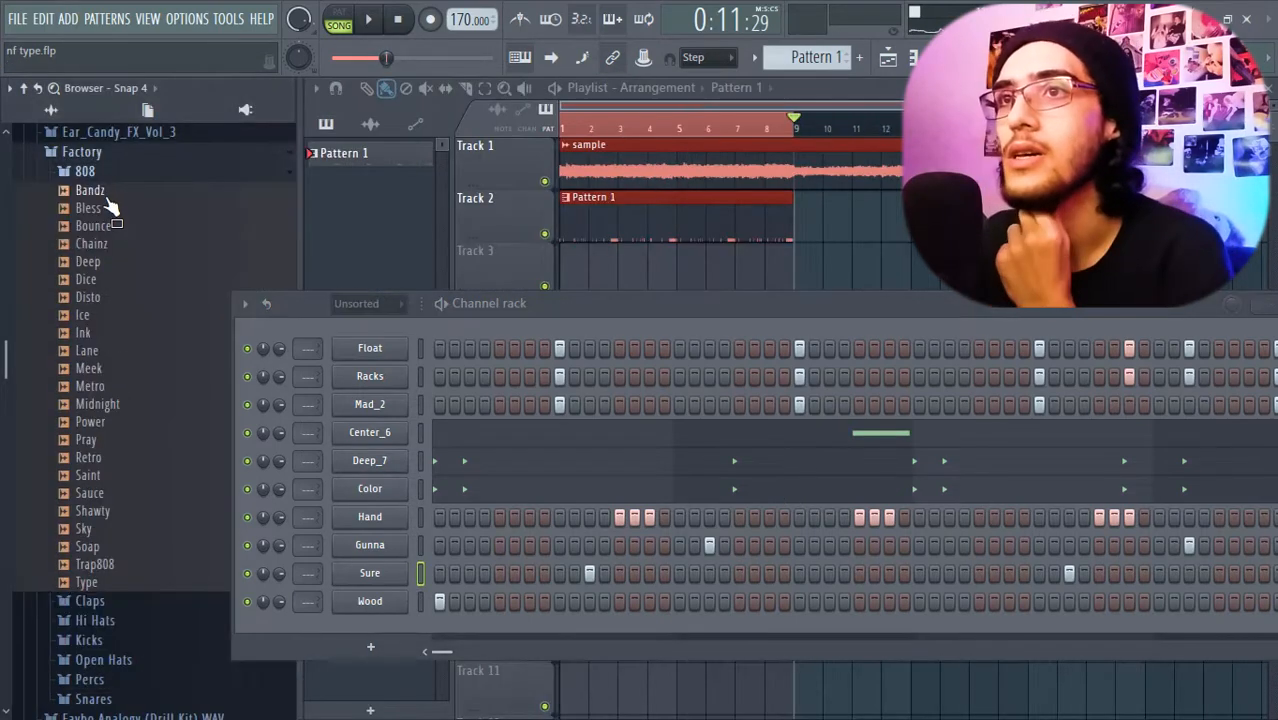
{"action": "left_click", "coordinate": [105, 212]}
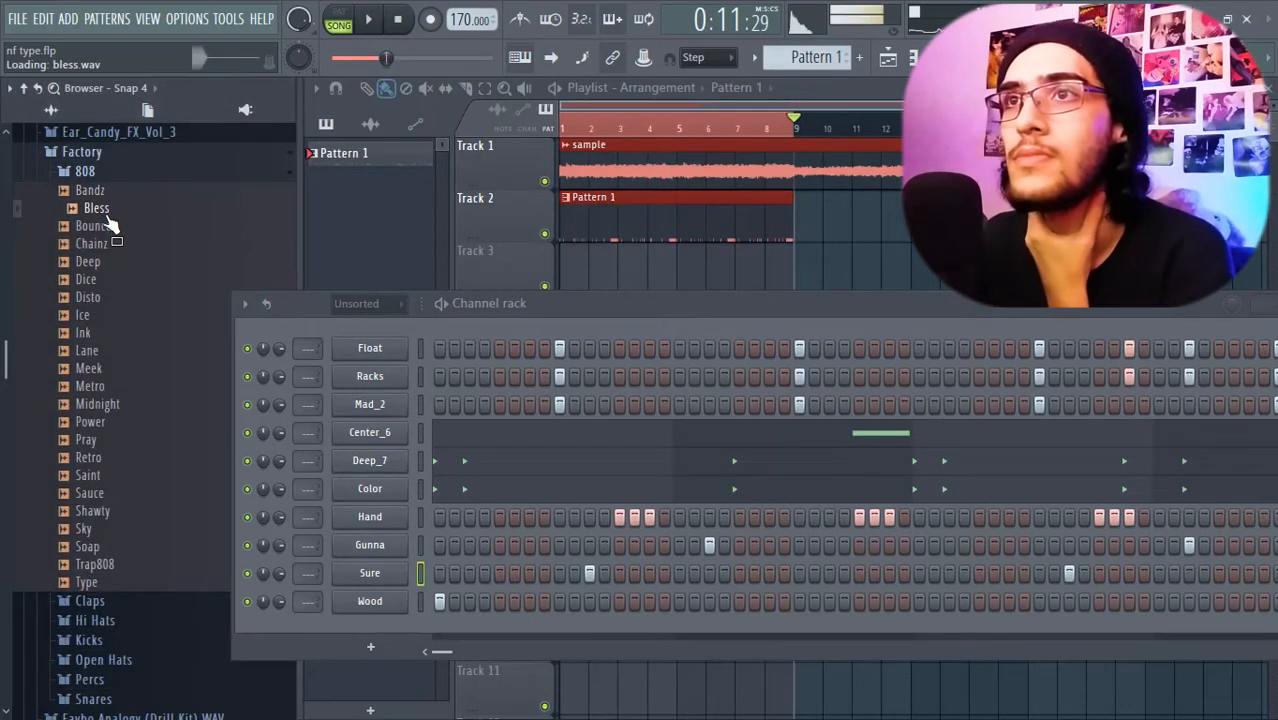
{"action": "left_click", "coordinate": [105, 228]}
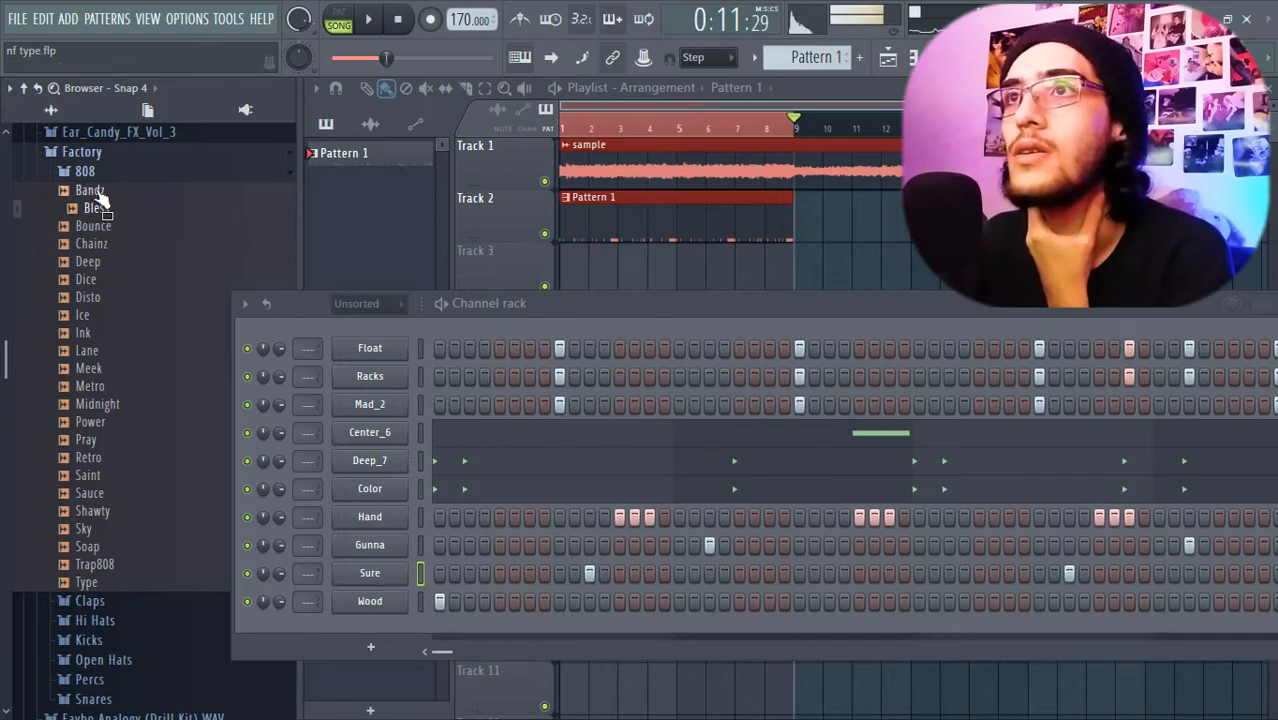
{"action": "left_click", "coordinate": [105, 511]}
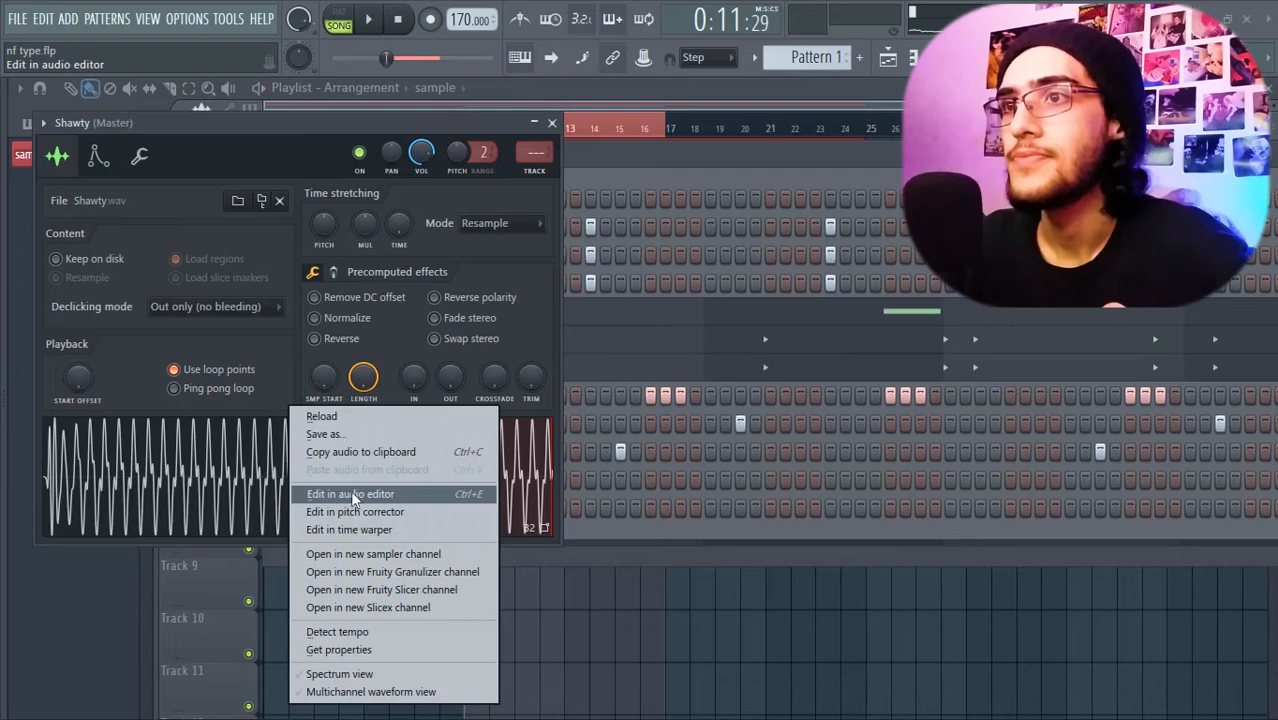
- Open the Shawty 808 in the Edison audio editor and loop its playback to hear its pitch
{"action": "left_click", "coordinate": [352, 492]}
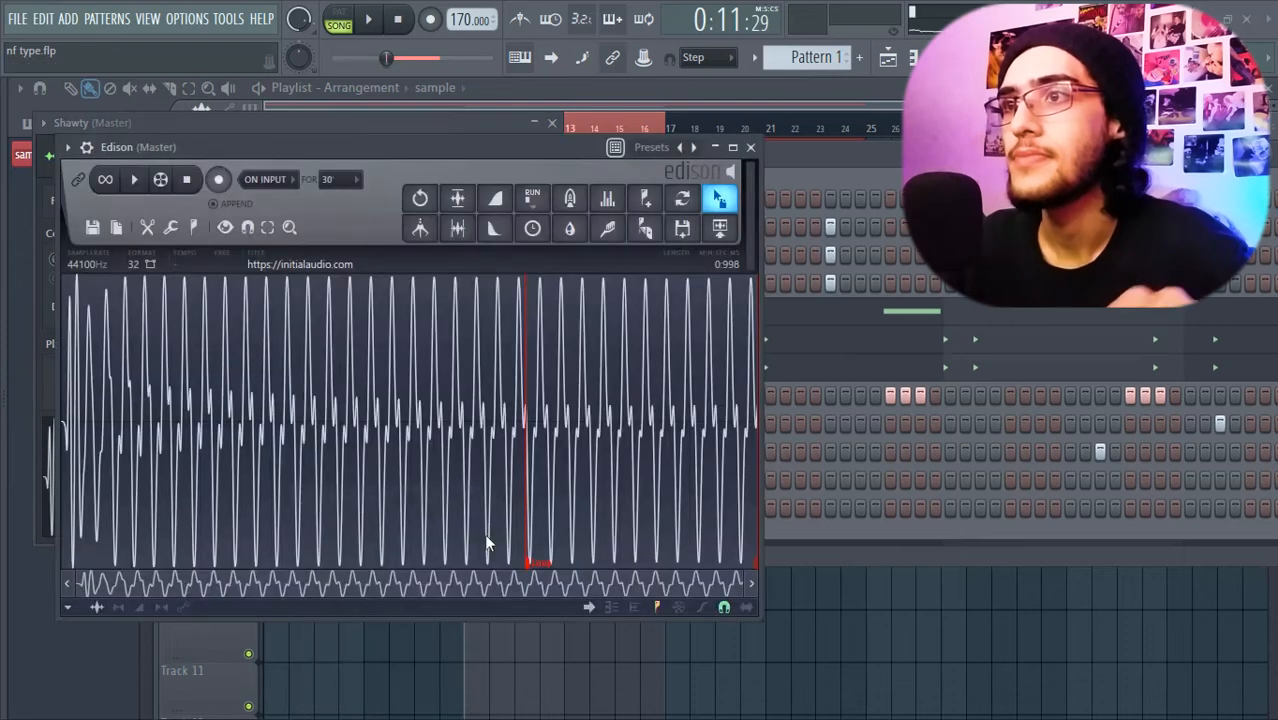
{"action": "key", "text": "space"}
{"action": "left_click", "coordinate": [109, 181]}
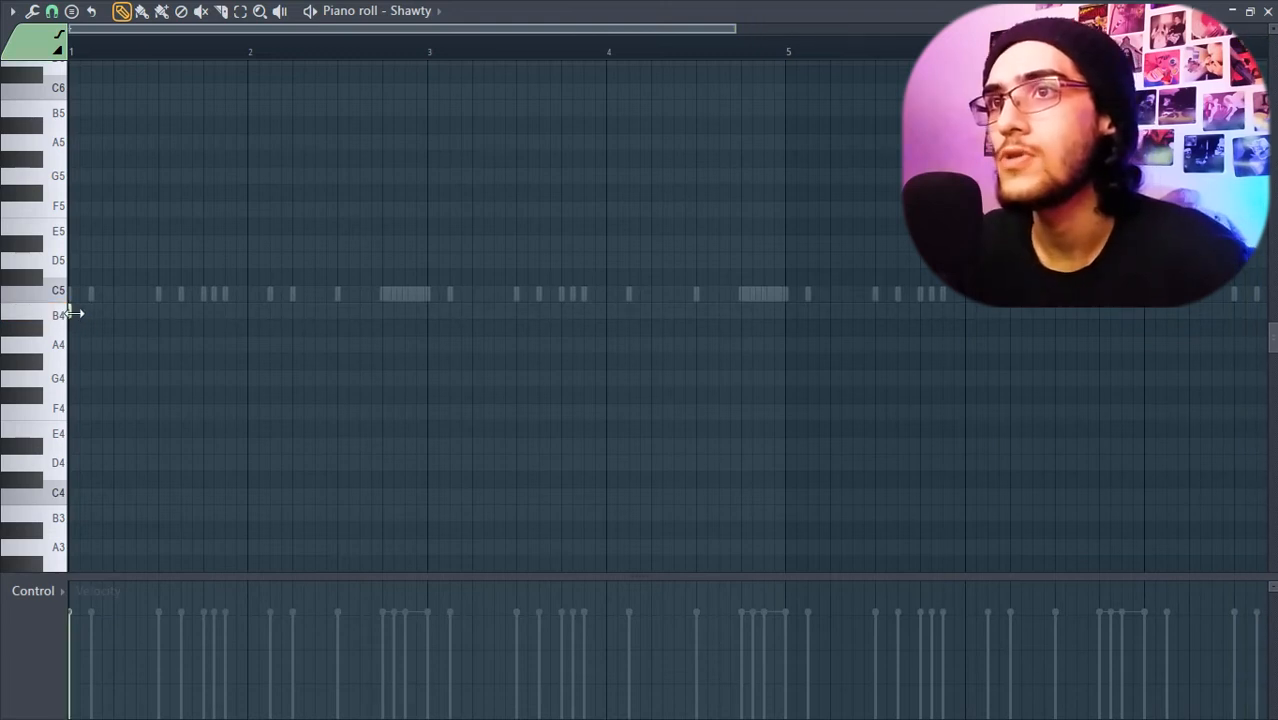
- In the Shawty piano roll, place B4 notes in bars 1 and 2, an F5 slide in bar 2 and a C5 note at bar 3
{"action": "left_click", "coordinate": [110, 313]}
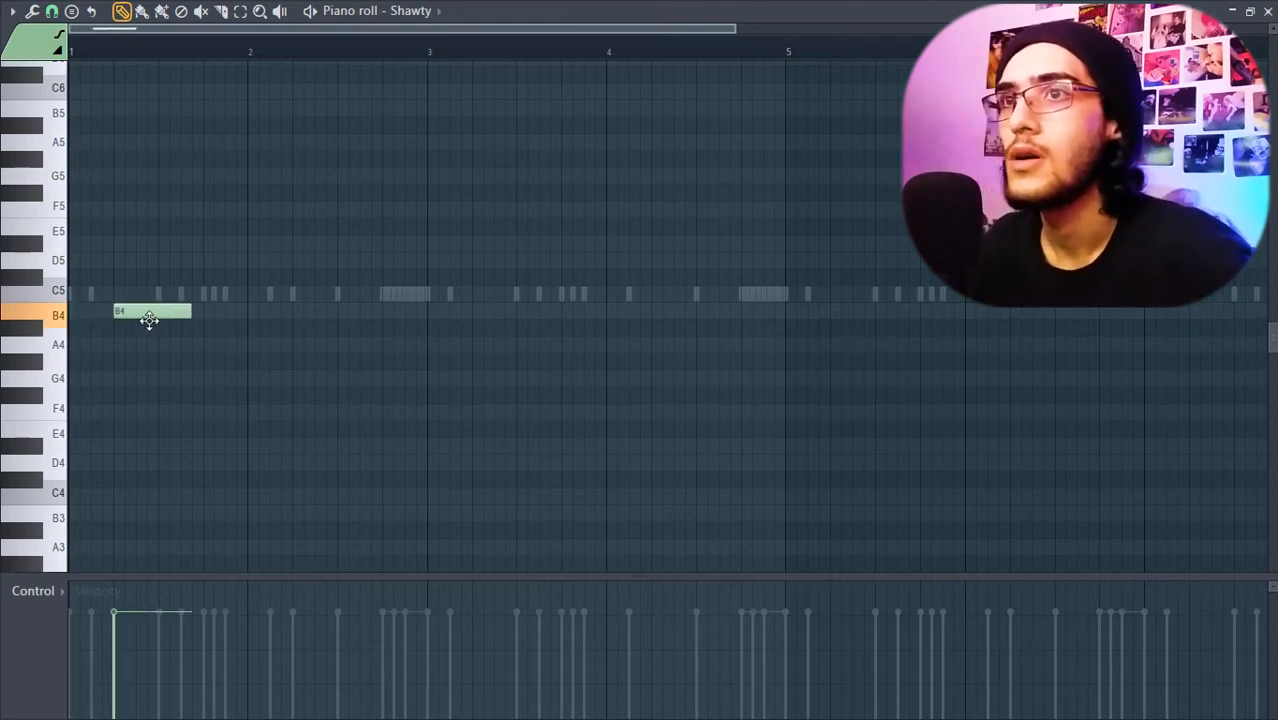
{"action": "key", "text": "space"}
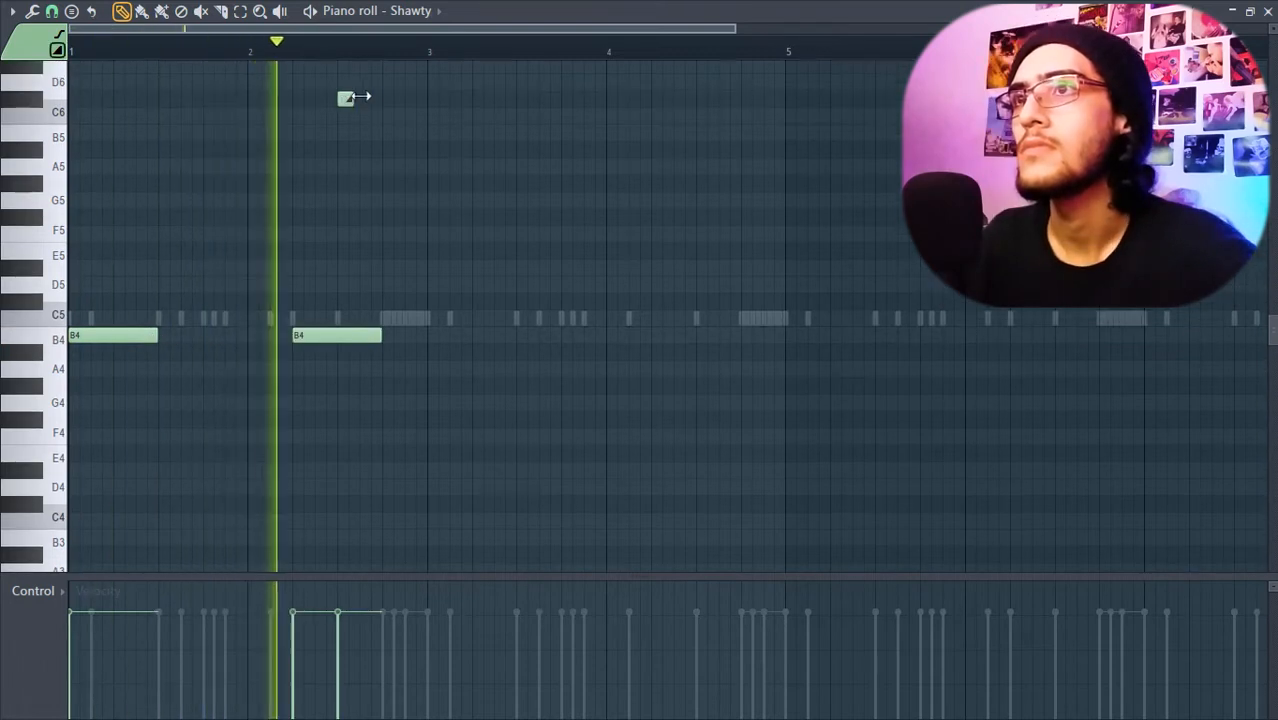
{"action": "left_click_drag", "start_coordinate": [361, 97], "coordinate": [388, 97]}
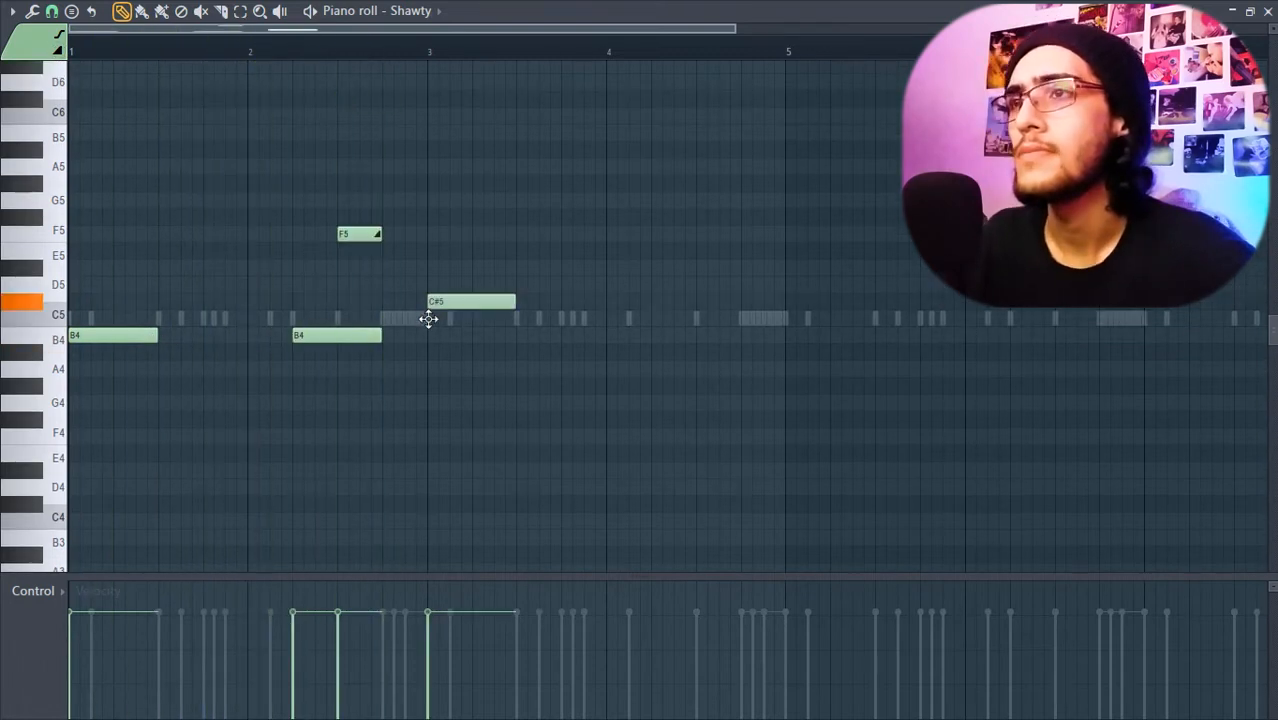
{"action": "left_click_drag", "start_coordinate": [428, 317], "coordinate": [428, 326]}
{"action": "key", "text": "space"}
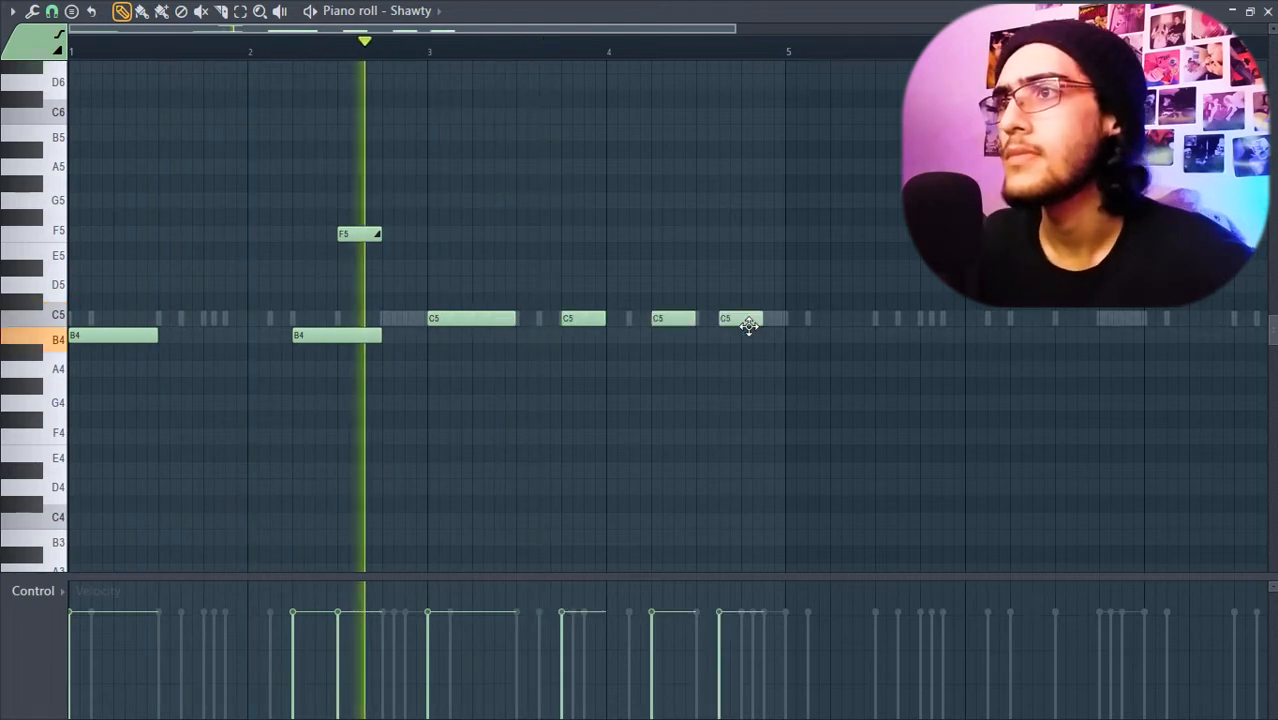
- Complete bars 3 and 4 with two C#5 notes and a D#5, and repeat the bassline through bar 8 with B4 and B5 slides
{"action": "left_click_drag", "start_coordinate": [750, 326], "coordinate": [756, 324]}
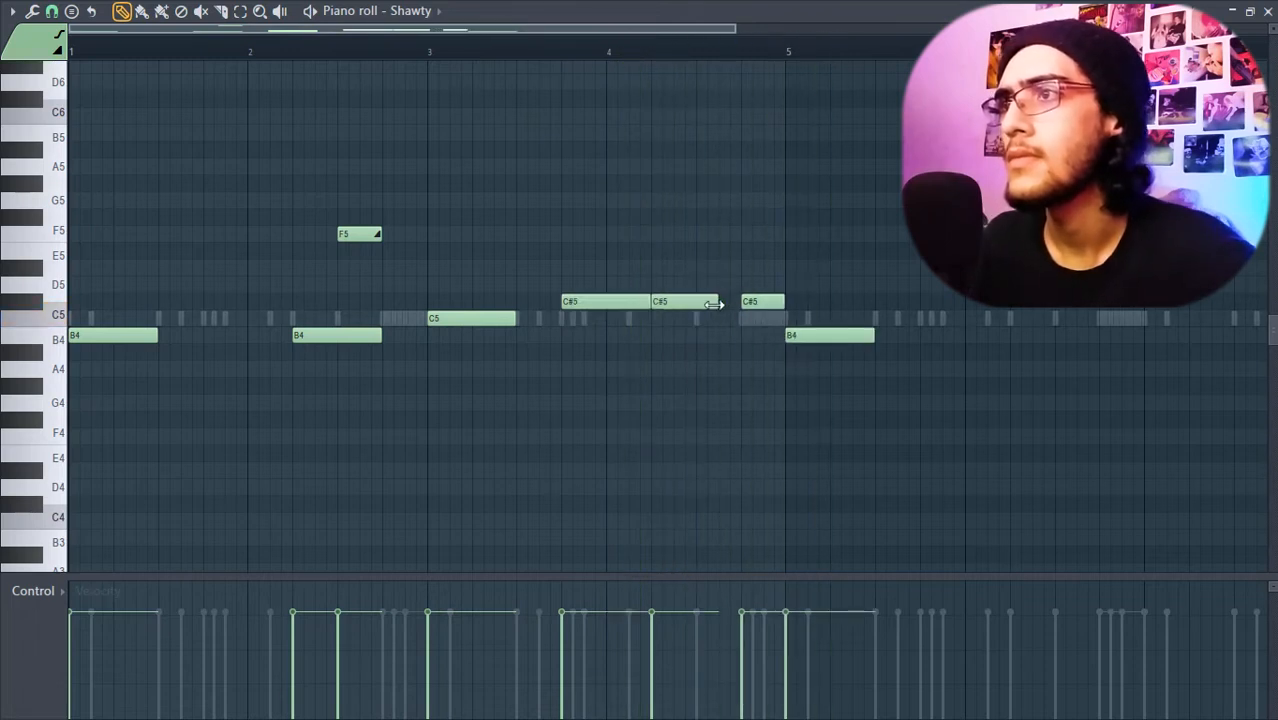
{"action": "key", "text": "space"}
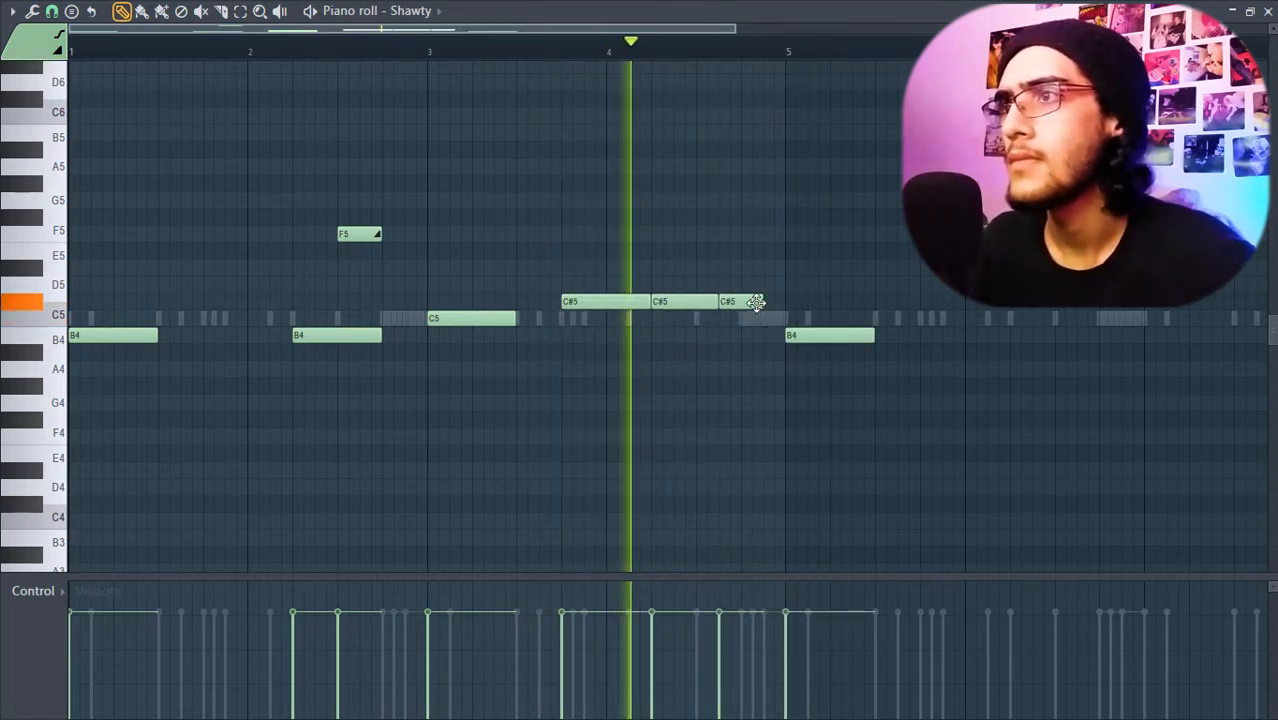
{"action": "left_click_drag", "start_coordinate": [756, 302], "coordinate": [755, 259]}
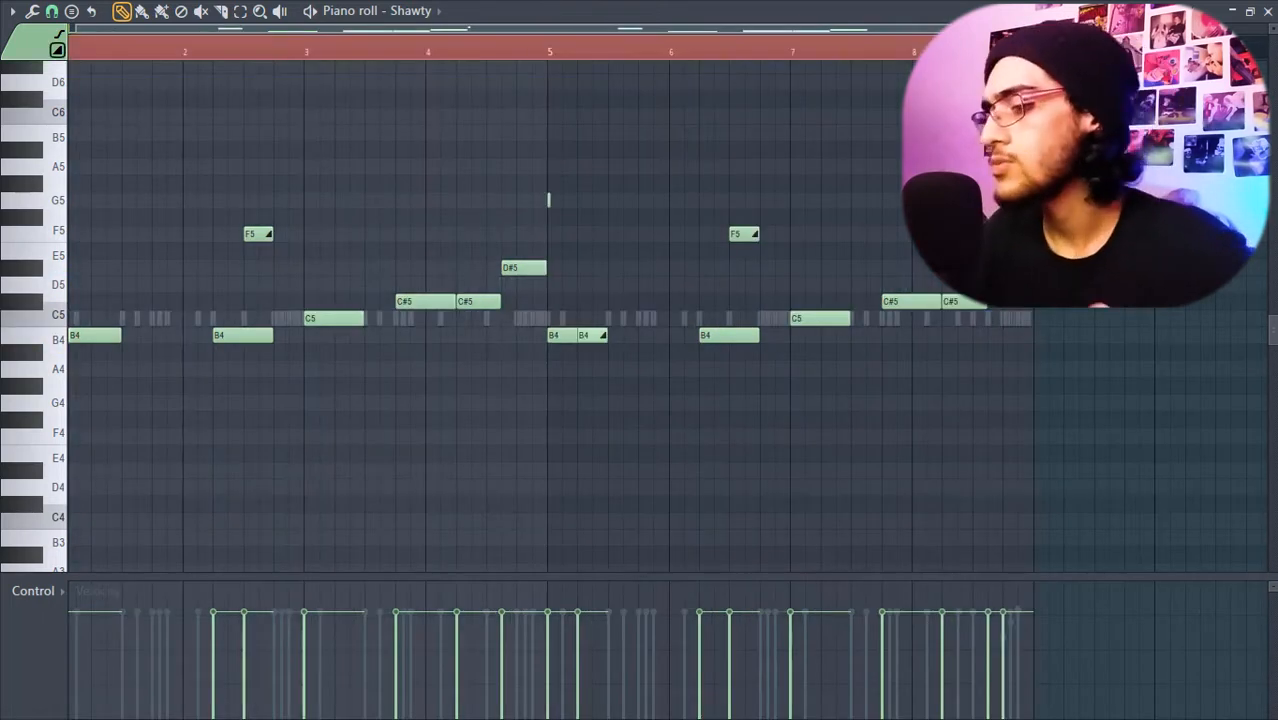
{"action": "scroll", "coordinate": [603, 212], "scroll_direction": "up", "scroll_amount": 5}
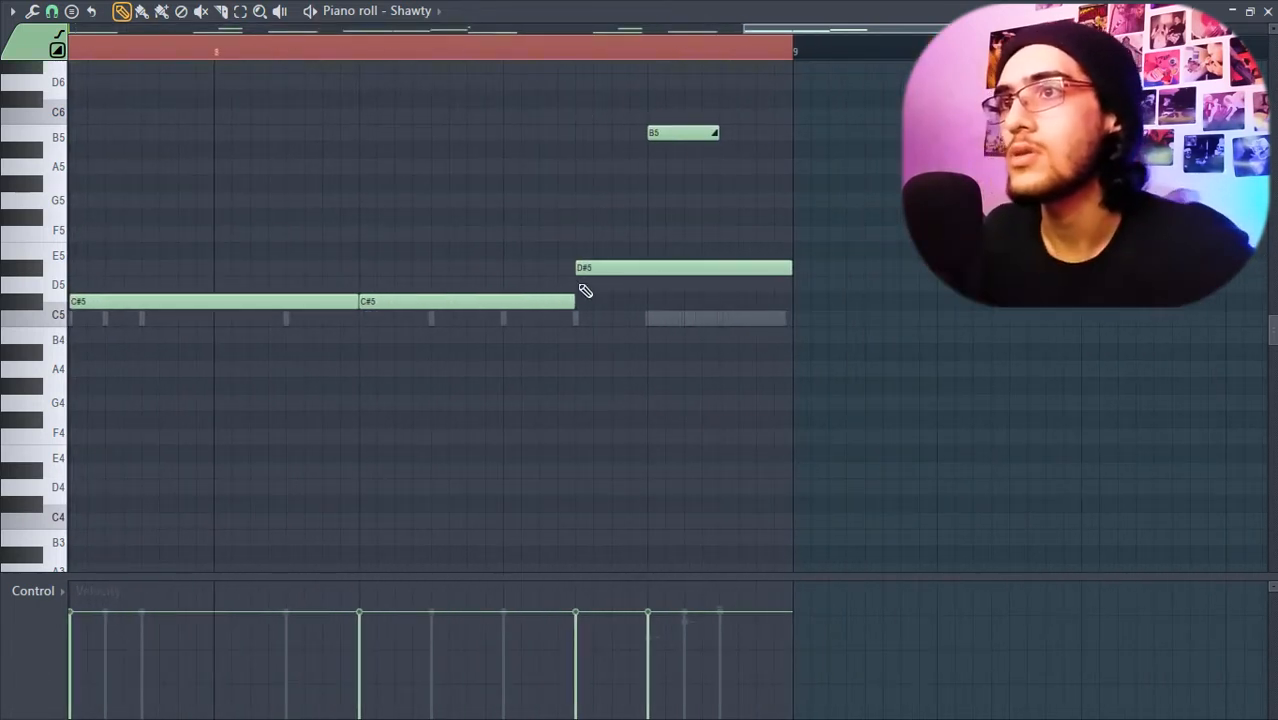
{"action": "left_click", "coordinate": [367, 58]}
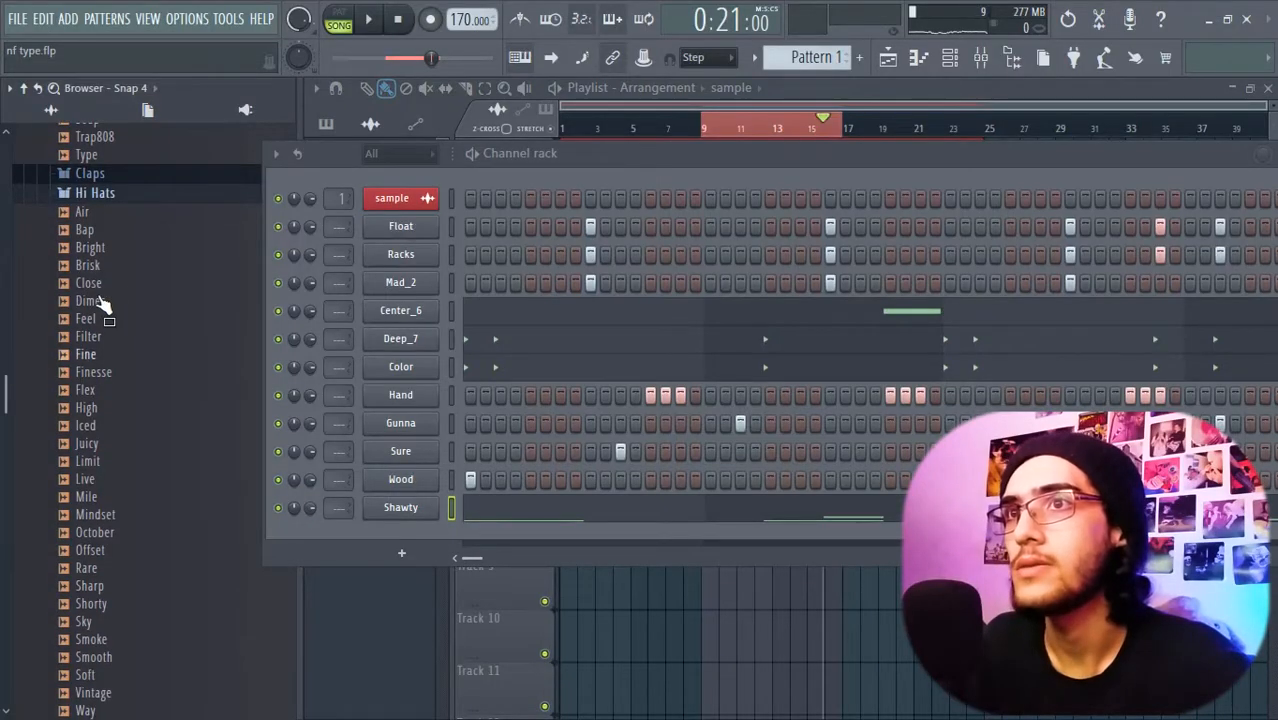
- Add the Bright hi-hat to the channel rack with a hit on every second step, and play it back
{"action": "left_click_drag", "start_coordinate": [105, 255], "coordinate": [418, 540]}
{"action": "key", "text": "space"}
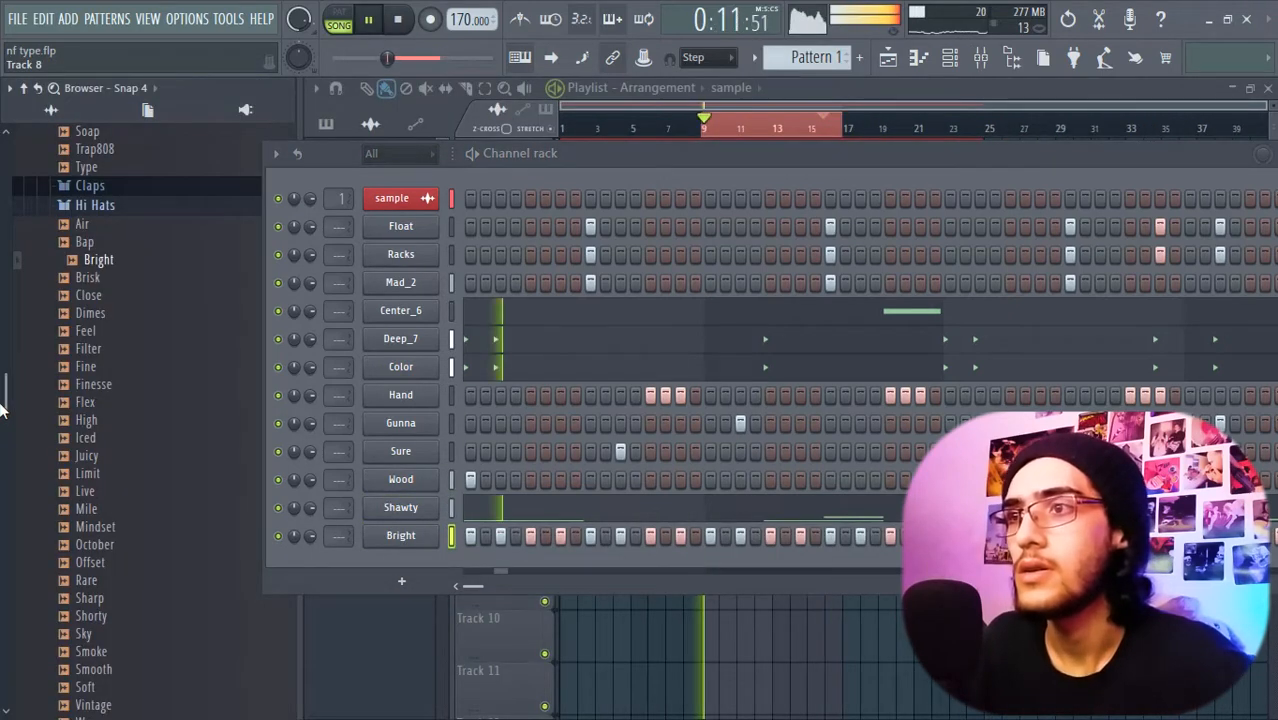
- Audition the Dimes hi-hat, add it as a new channel in the channel rack, and open its sample in the audio editor
{"action": "left_click", "coordinate": [68, 333]}
{"action": "left_click", "coordinate": [74, 351]}
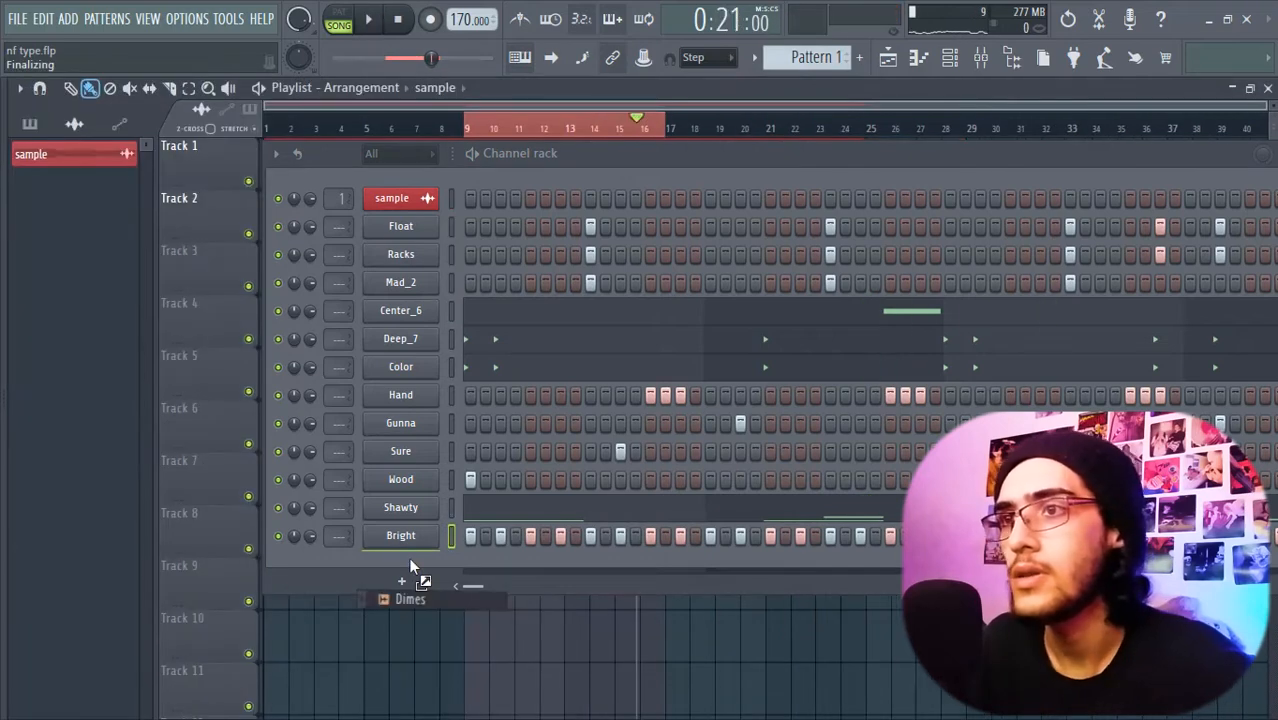
{"action": "left_click_drag", "start_coordinate": [408, 557], "coordinate": [408, 560]}
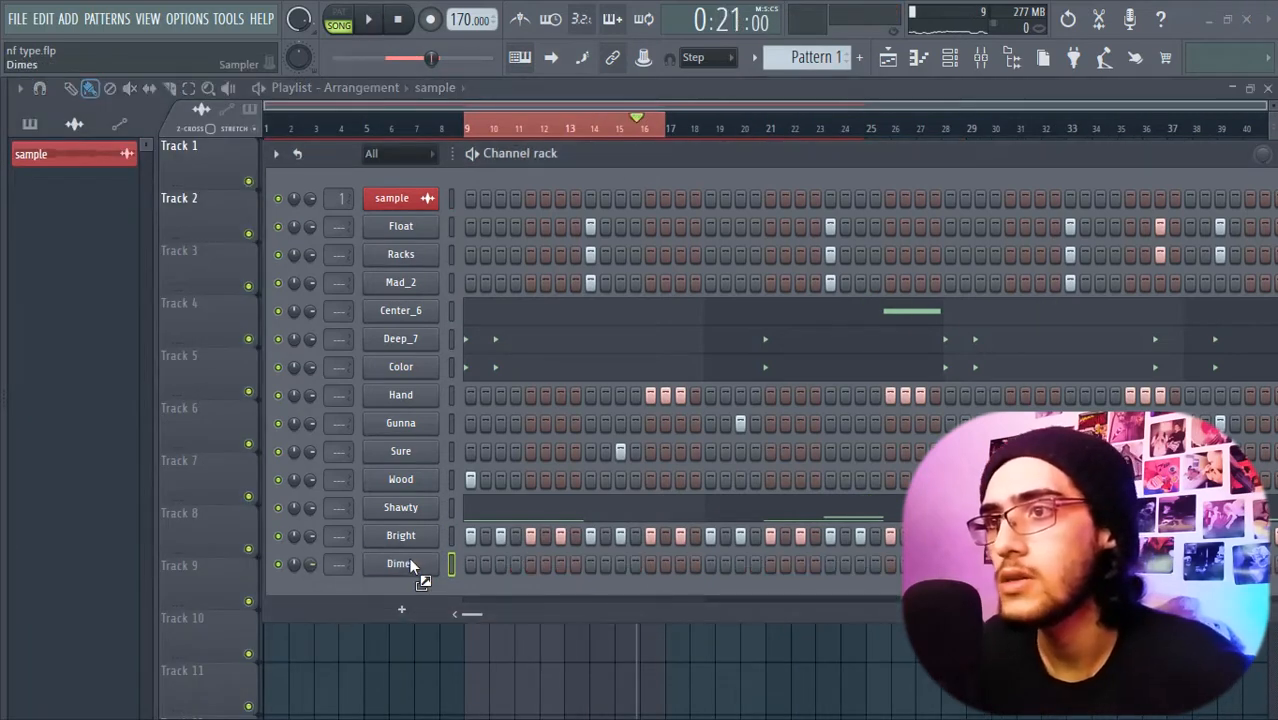
{"action": "left_click", "coordinate": [408, 562]}
{"action": "right_click", "coordinate": [363, 532]}
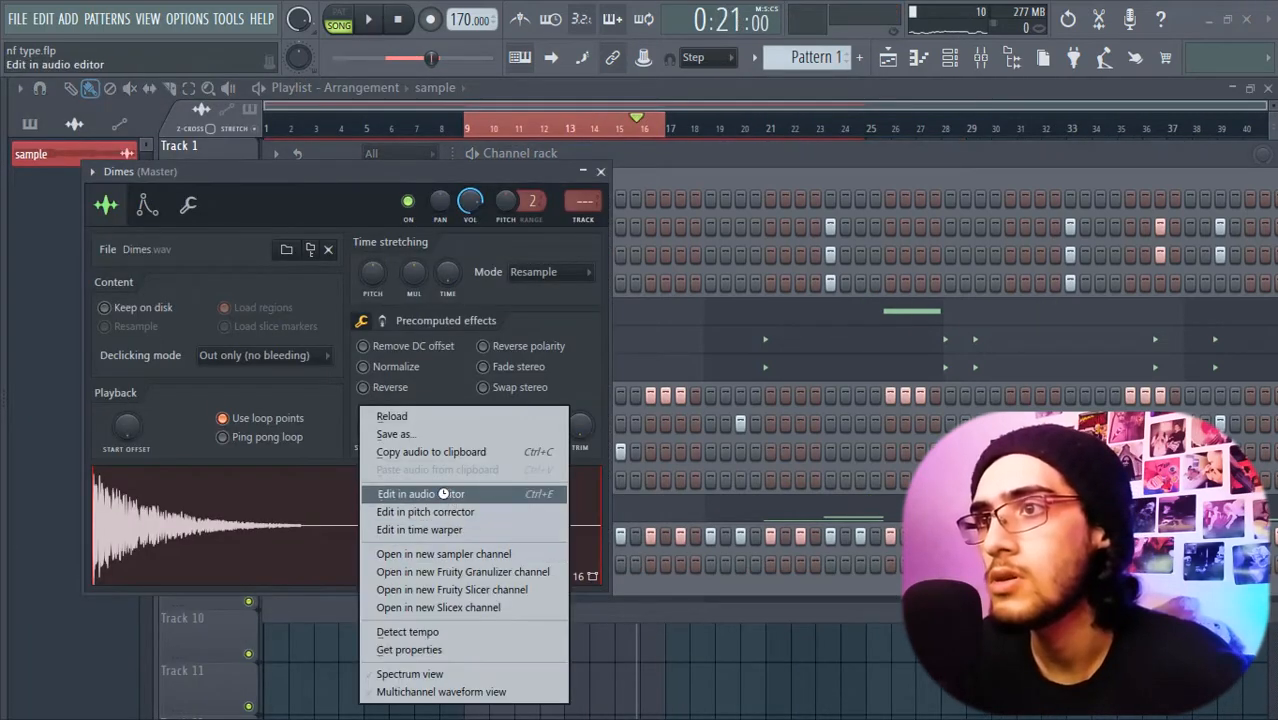
{"action": "left_click", "coordinate": [446, 490]}
- In the Dimes hi-hat's piano roll, place four D#4 notes at the start of bar 1 and copy them to mid-bar 2
{"action": "right_click", "coordinate": [80, 567]}
{"action": "left_click", "coordinate": [142, 588]}
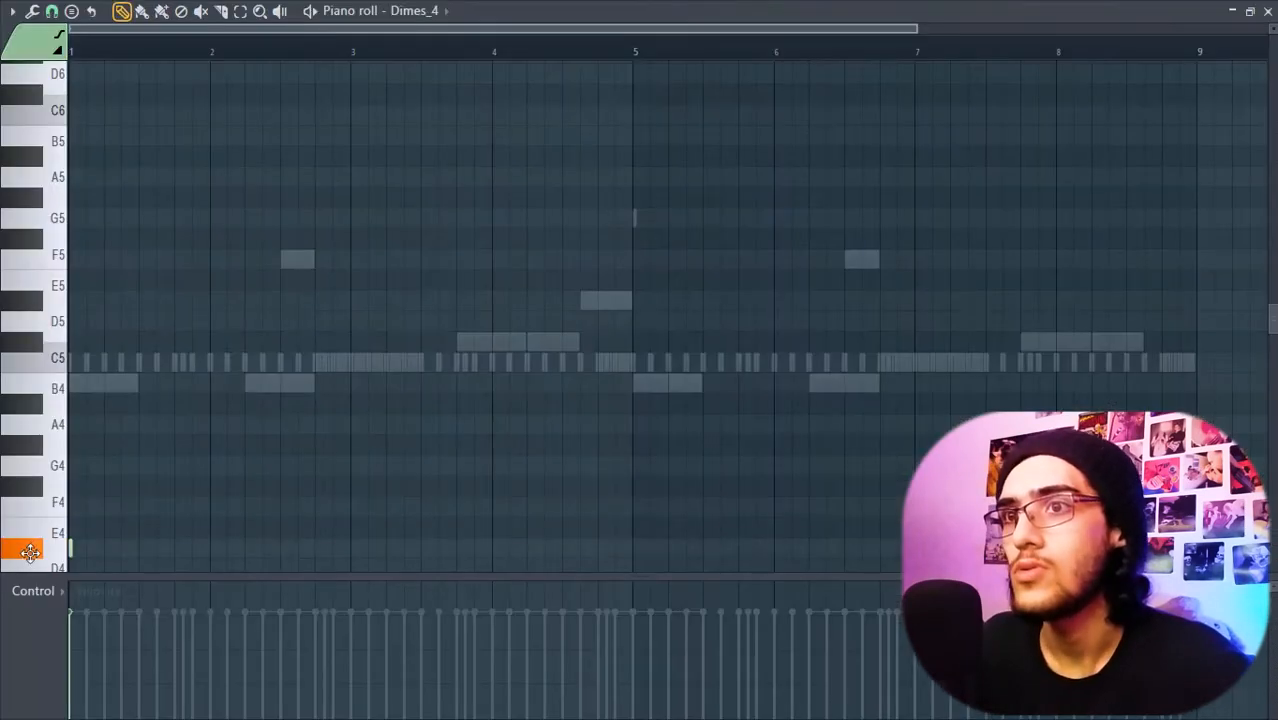
{"action": "key", "text": "space"}
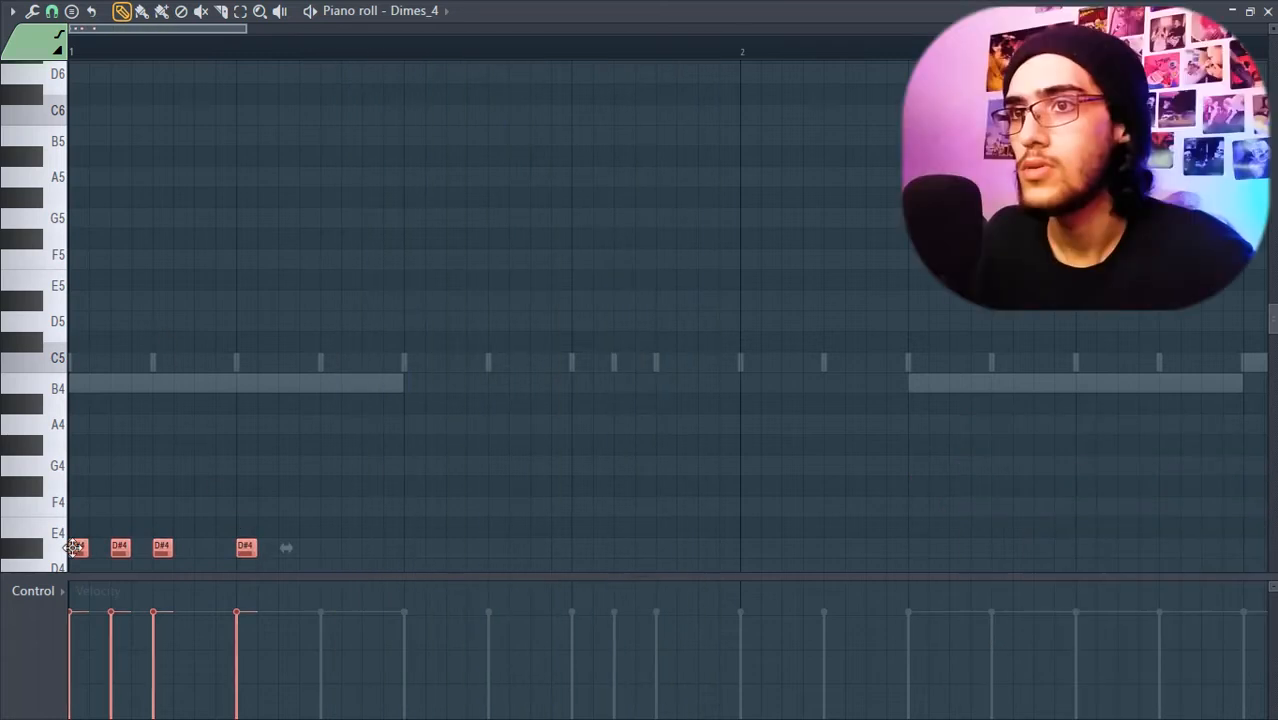
{"action": "left_click_drag", "start_coordinate": [73, 547], "coordinate": [1084, 534]}
{"action": "key", "text": "space"}
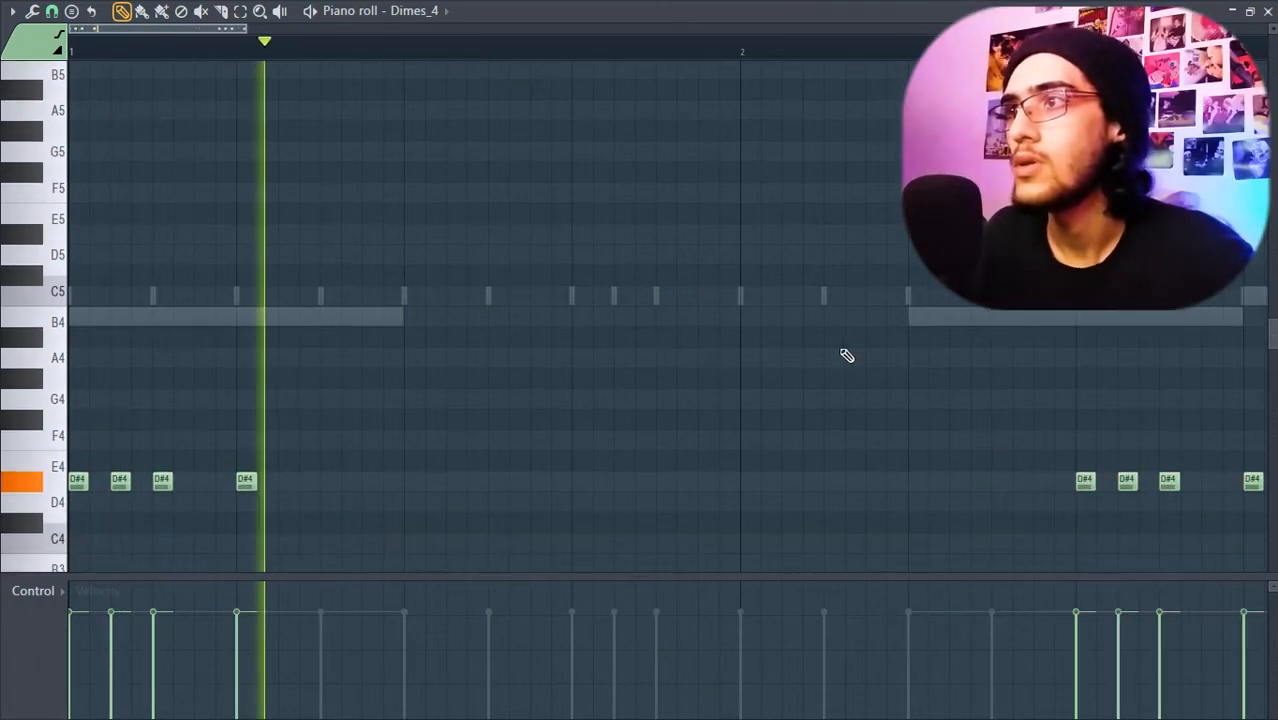
- Copy the four-note D#4 hi-hat group to the start and the middle of bar 4, and clear the selection
{"action": "left_click_drag", "start_coordinate": [285, 37], "coordinate": [429, 42]}
{"action": "key", "text": "space"}
{"action": "left_click_drag", "start_coordinate": [565, 480], "coordinate": [1053, 483]}
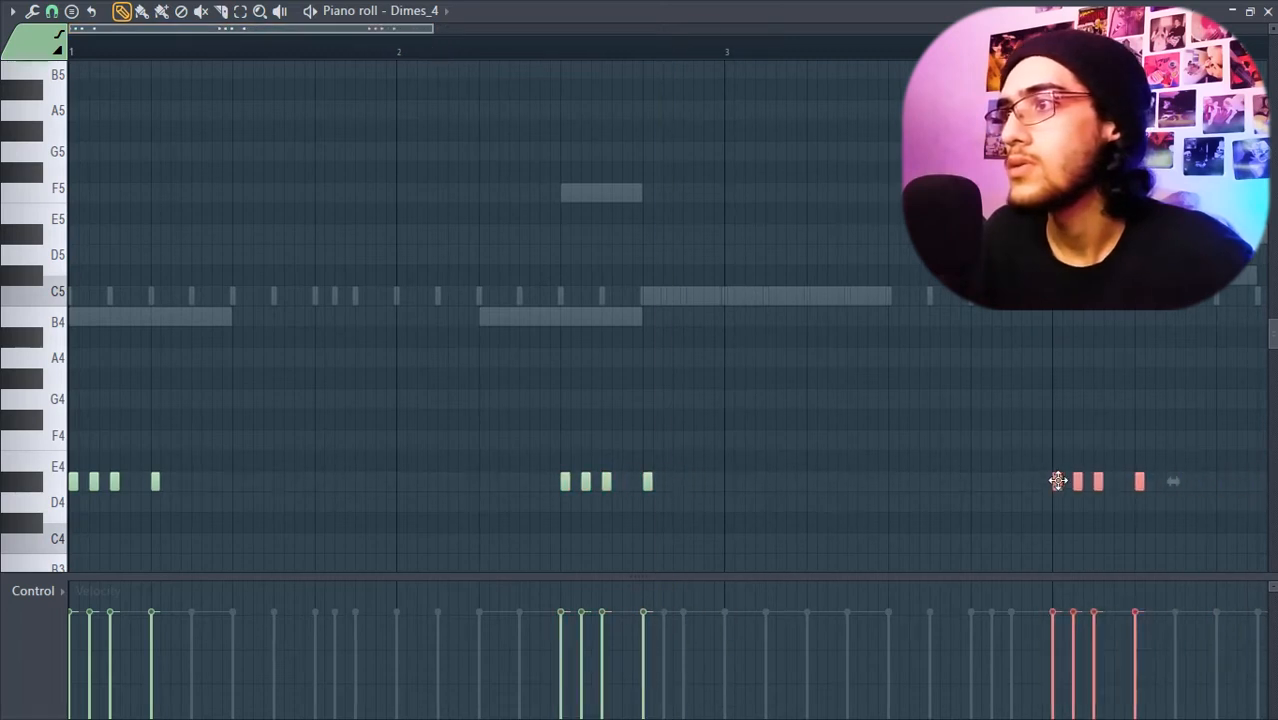
{"action": "left_click_drag", "start_coordinate": [1139, 481], "coordinate": [1213, 480]}
{"action": "key", "text": "space"}
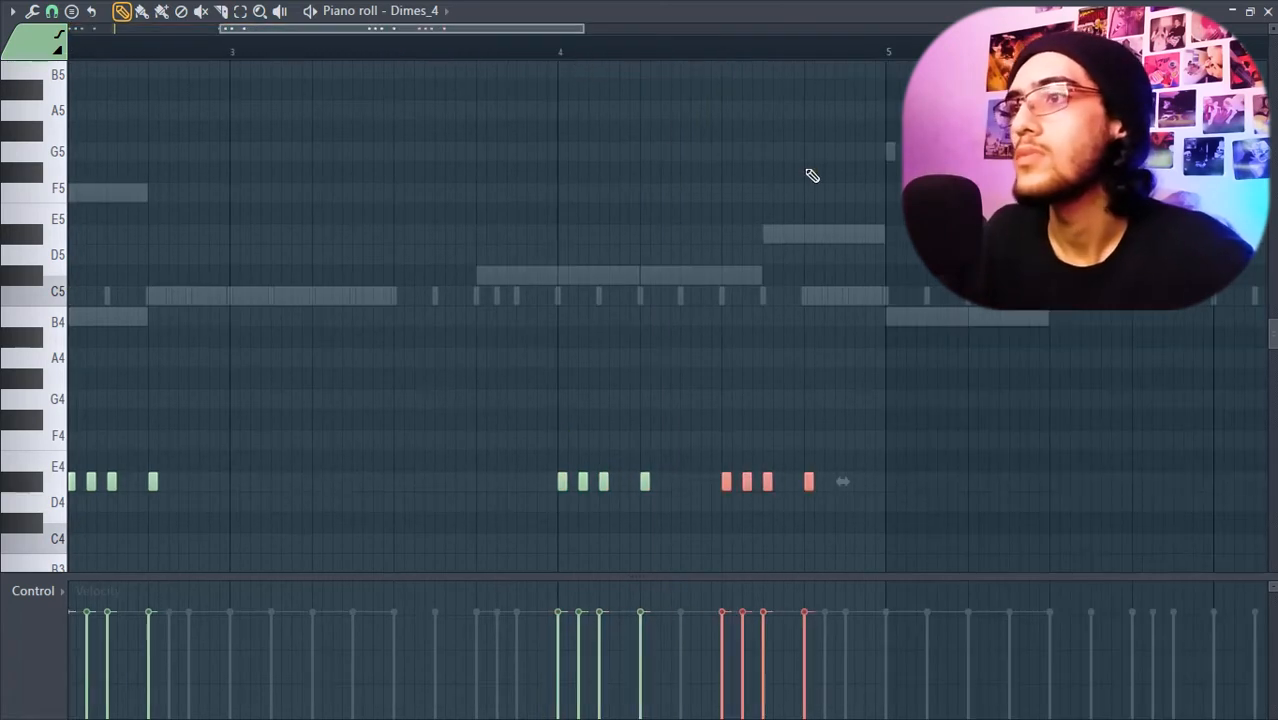
{"action": "left_click", "coordinate": [807, 170], "text": "ctrl"}
{"action": "left_click_drag", "start_coordinate": [224, 31], "coordinate": [2, 34]}
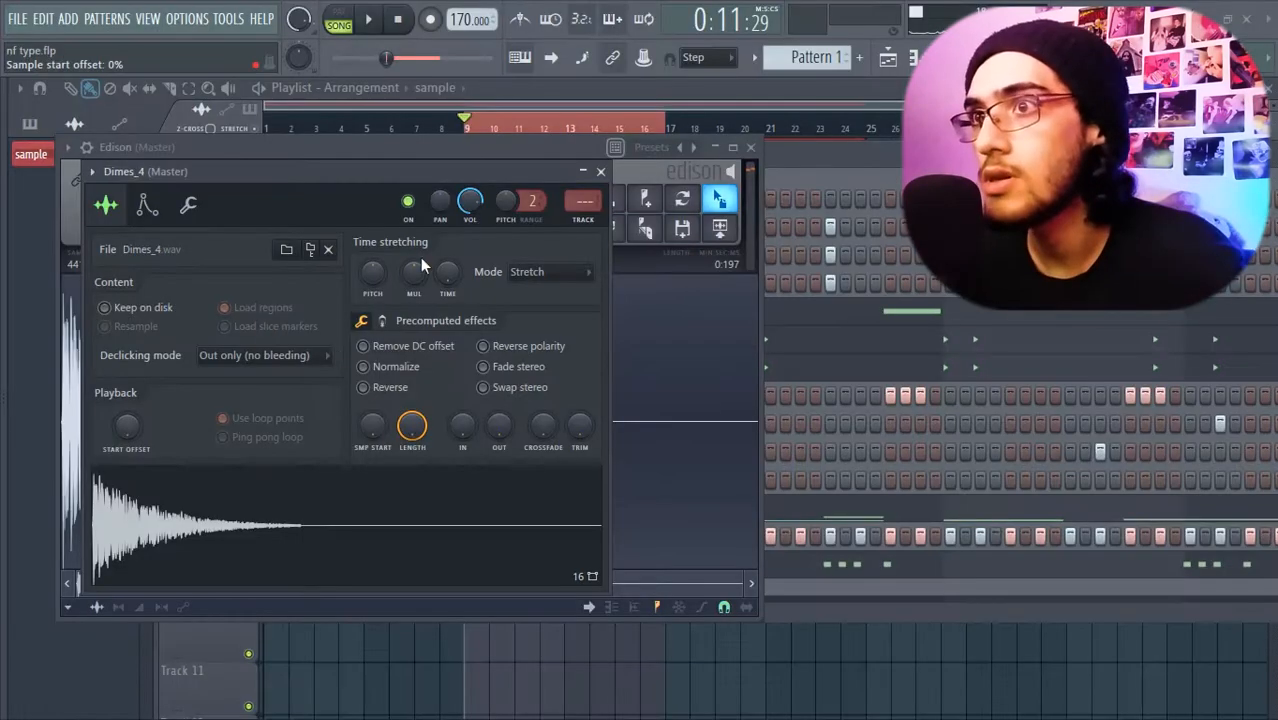
- Close the Dimes sampler and Edison windows, and show the time-stretching mode choices for the Sharp hi-hat
{"action": "left_click", "coordinate": [600, 171]}
{"action": "left_click", "coordinate": [750, 147]}
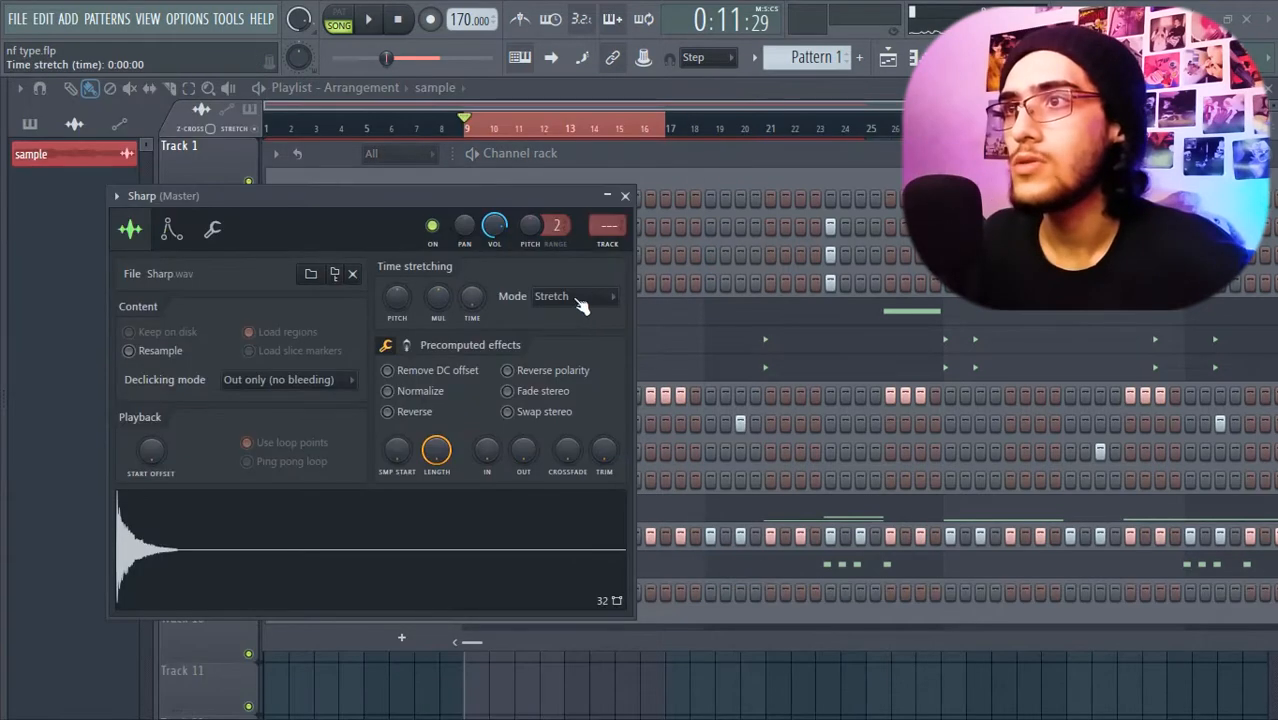
{"action": "left_click", "coordinate": [578, 298]}
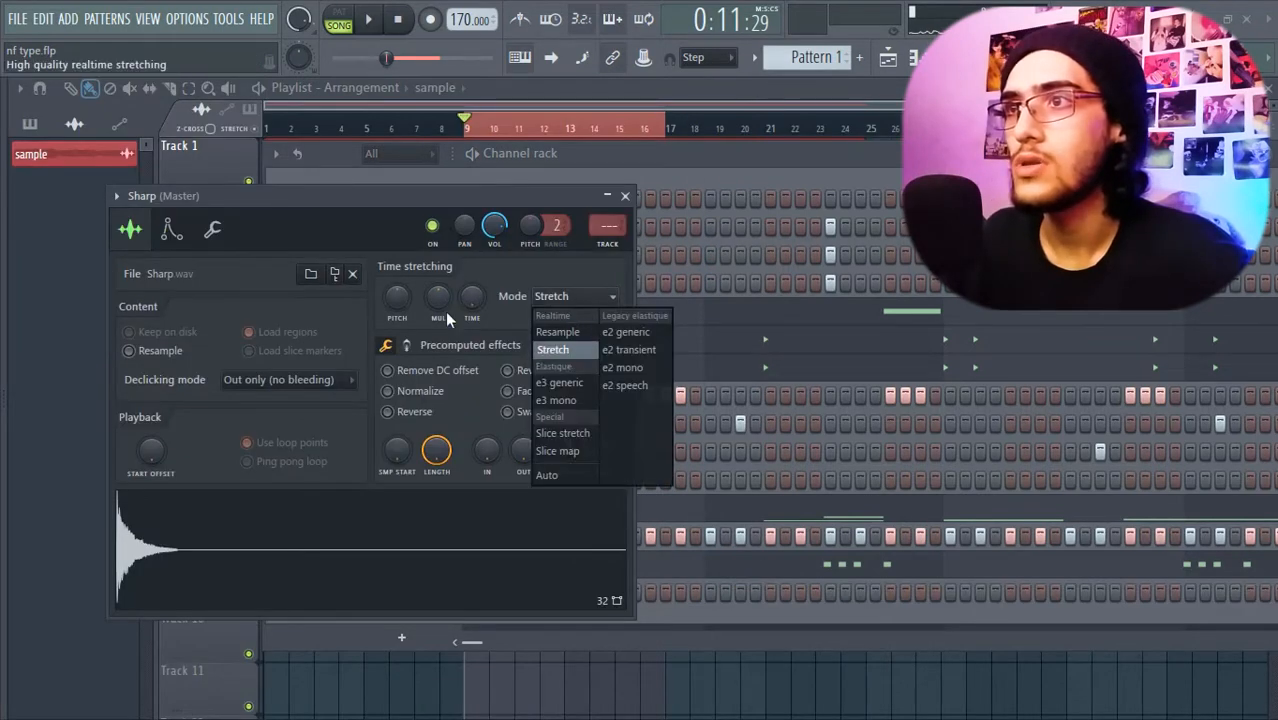
{"action": "left_click", "coordinate": [502, 268]}
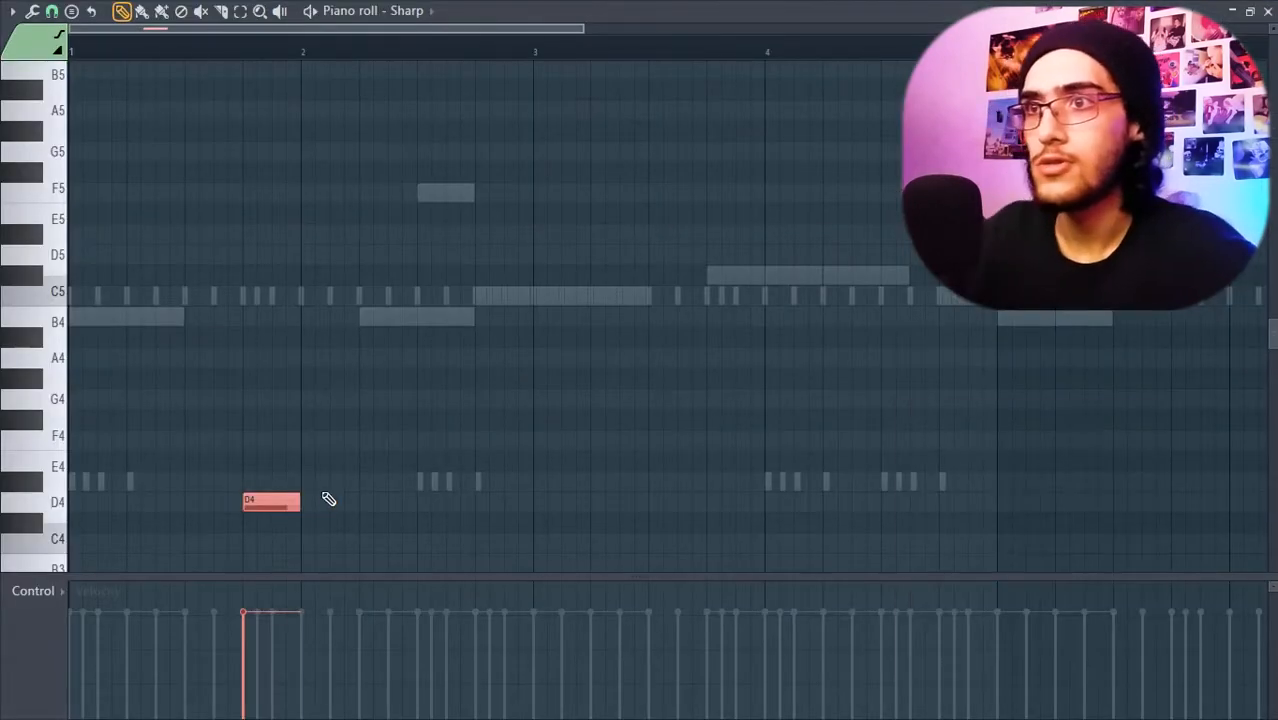
- Chop the Sharp hi-hat note late in bar 1 into a fast roll, copy it late into bar 3 at D4, and play it back
{"action": "key", "text": "alt+u"}
{"action": "key", "text": "space"}
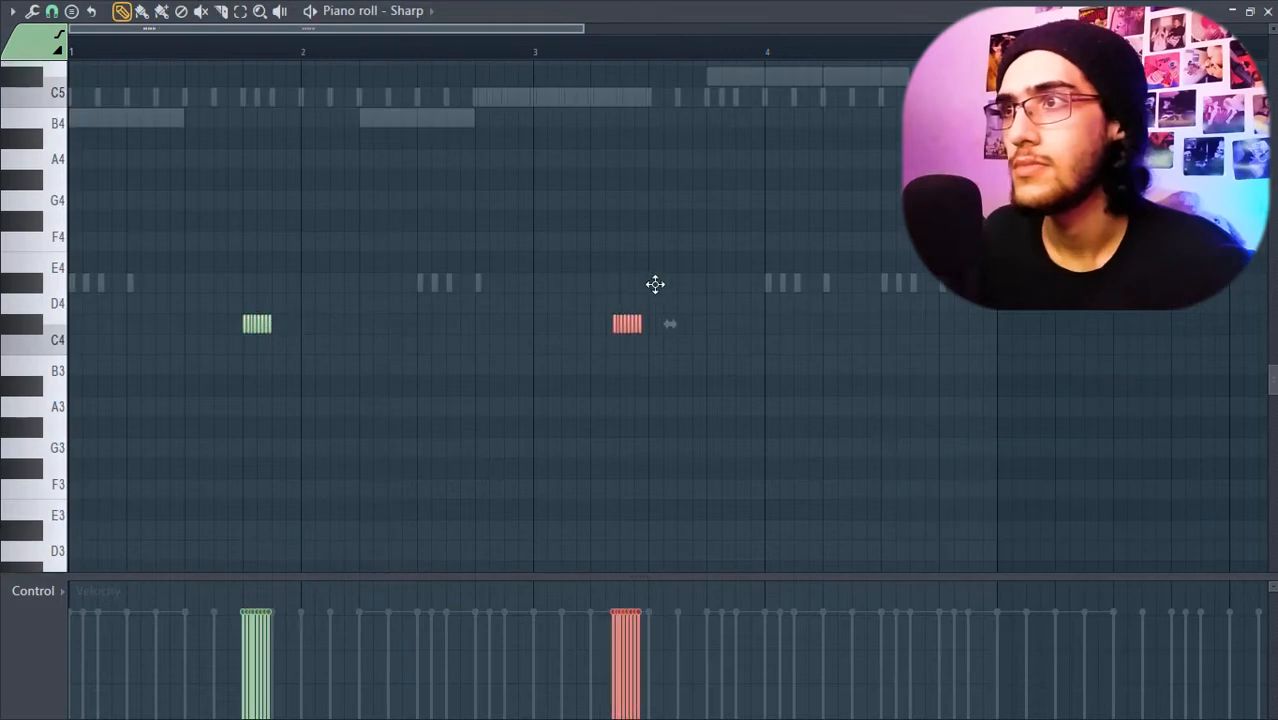
{"action": "left_click_drag", "start_coordinate": [653, 283], "coordinate": [713, 250]}
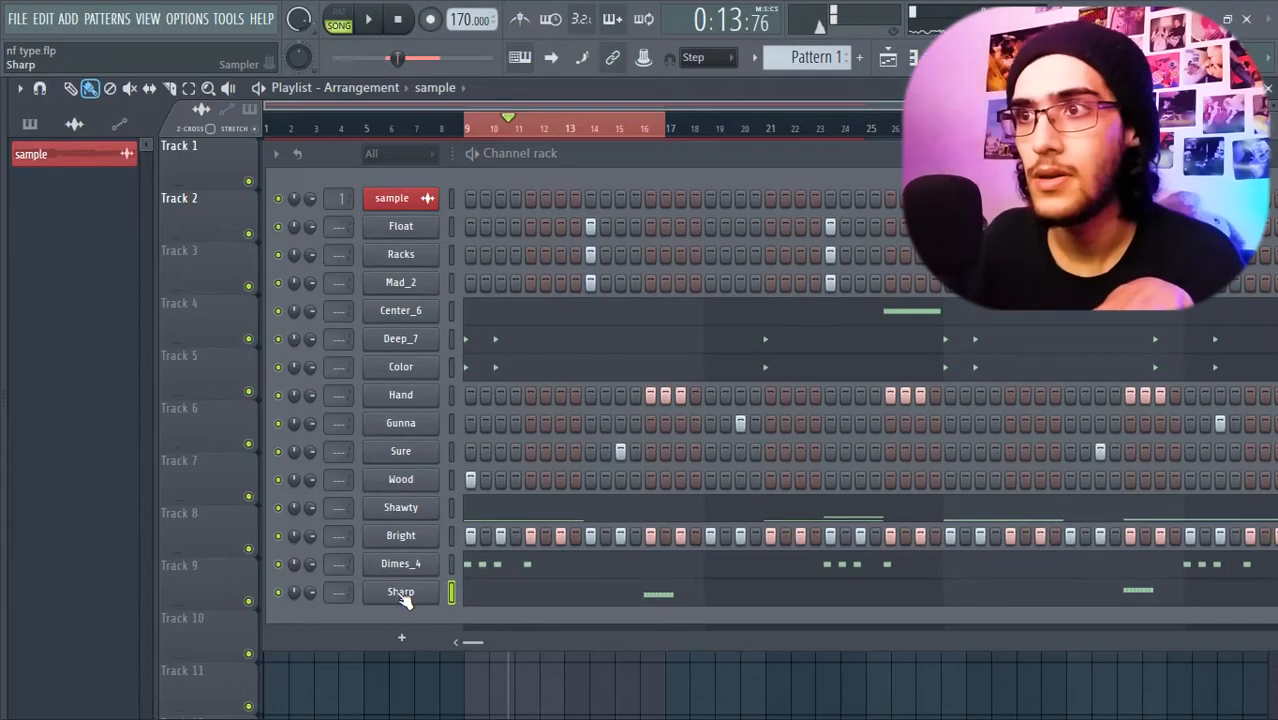
{"action": "key", "text": "space"}
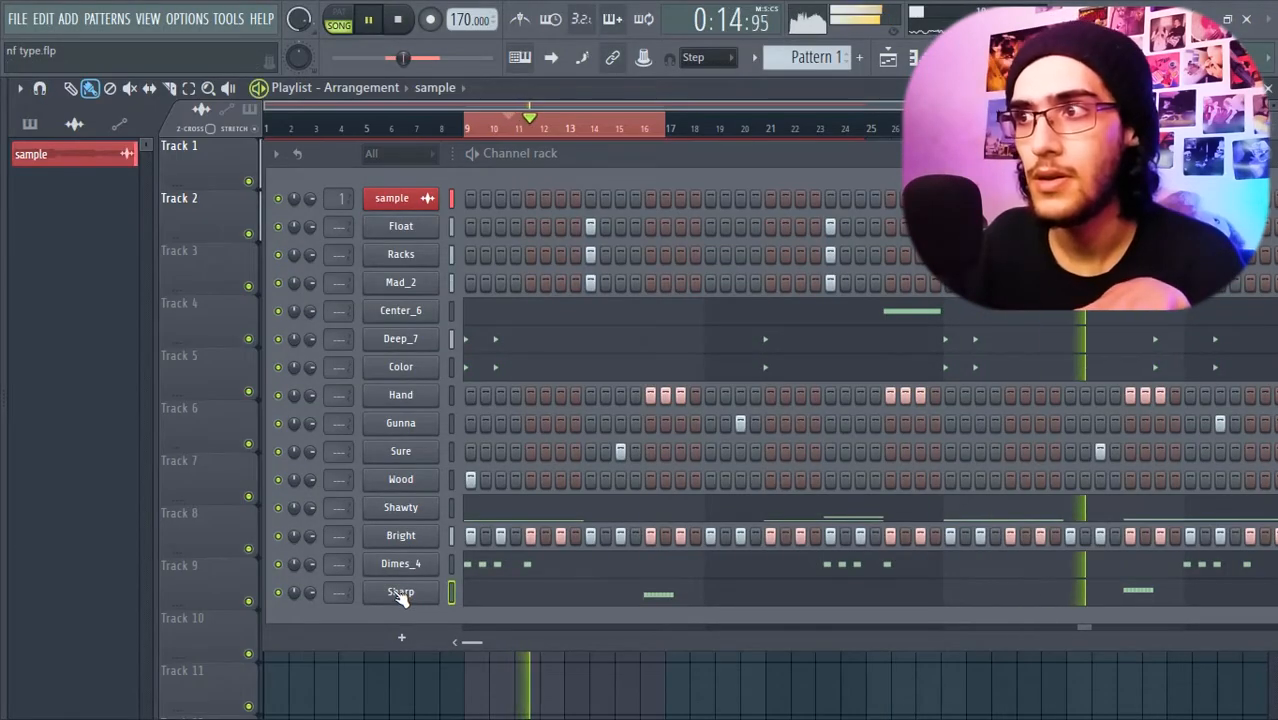
{"action": "key", "text": "space"}
- Collapse the Factory 808 folder in the sample browser and open the TK 808 BOX folder
{"action": "mouse_move", "coordinate": [2, 410]}
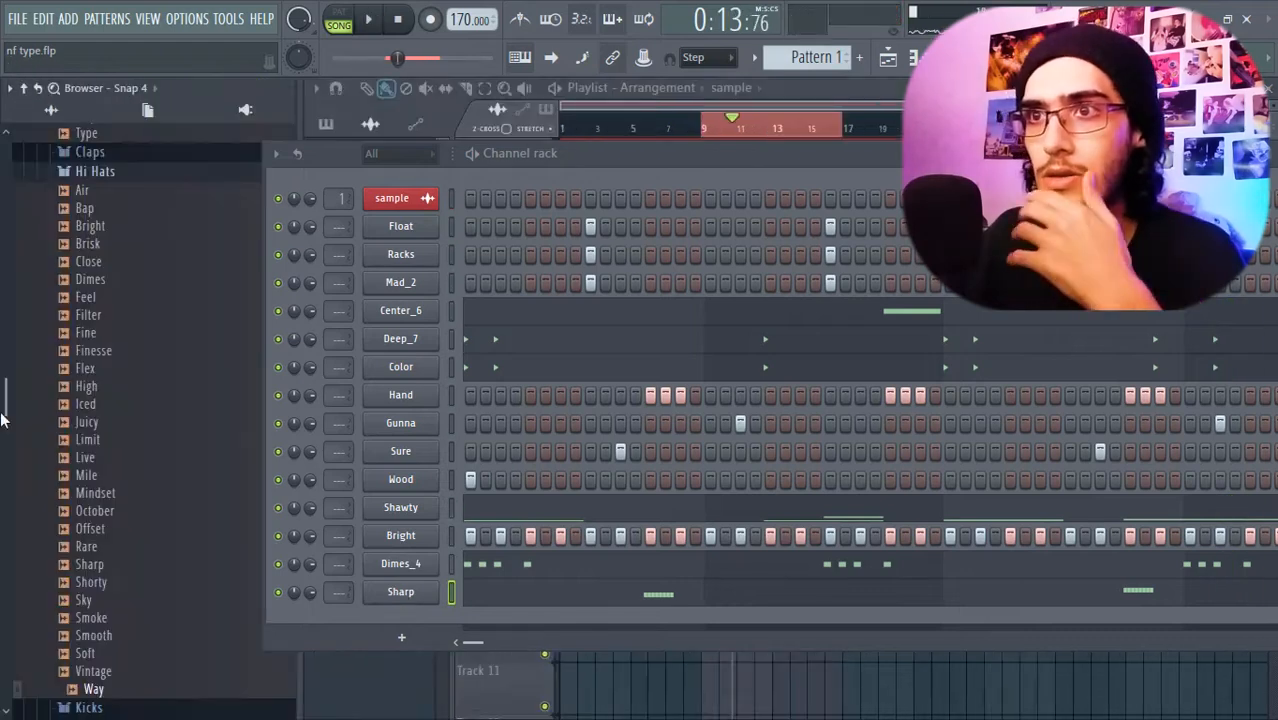
{"action": "left_click_drag", "start_coordinate": [3, 406], "coordinate": [3, 318]}
{"action": "left_click", "coordinate": [67, 344]}
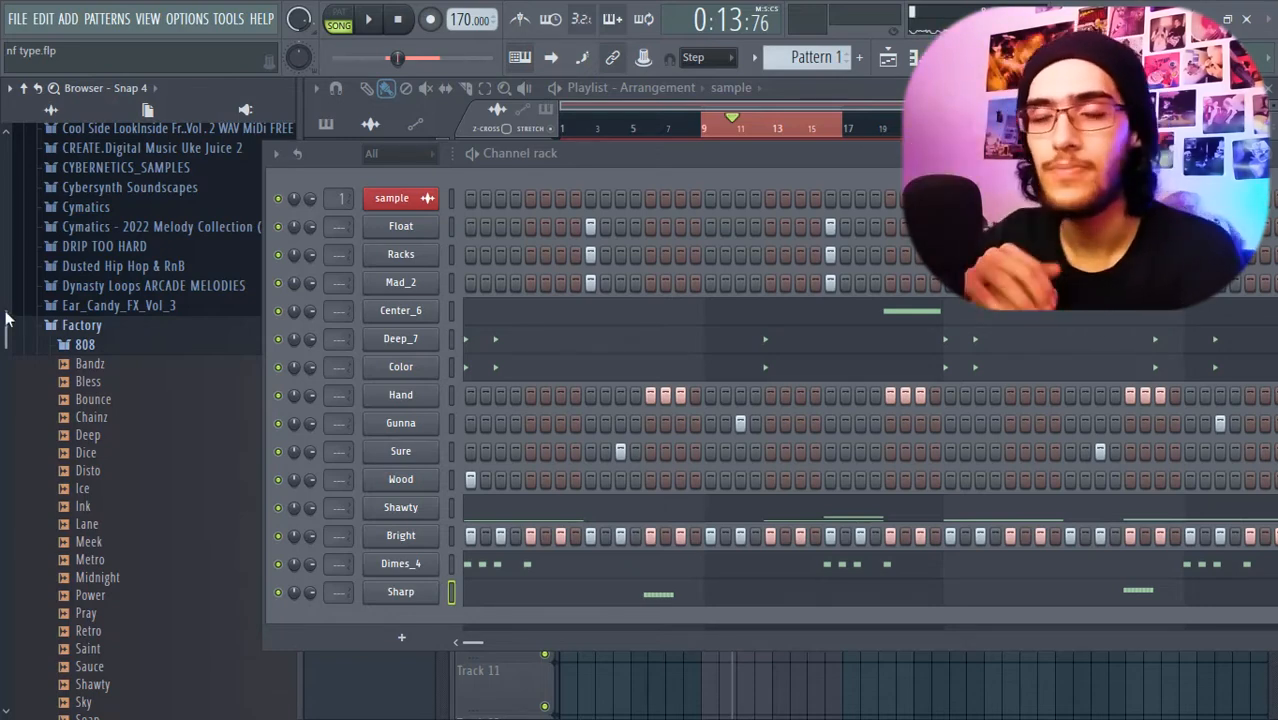
{"action": "left_click", "coordinate": [159, 344]}
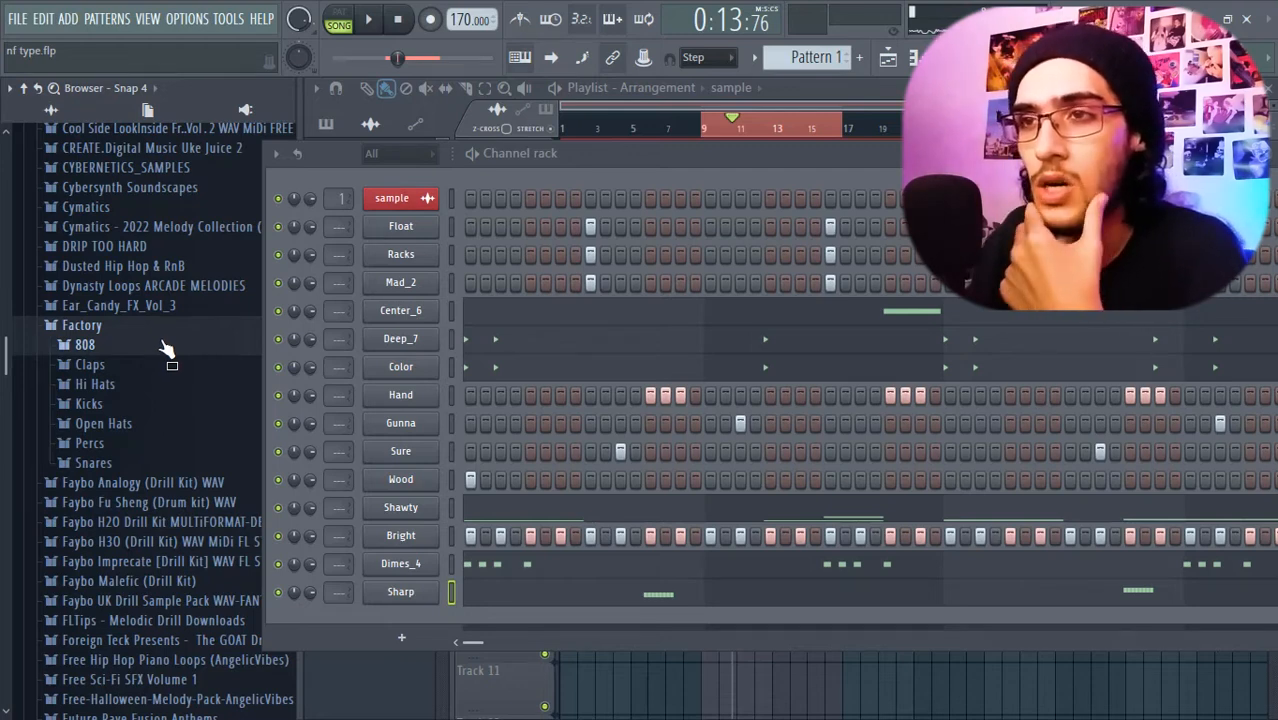
{"action": "left_click_drag", "start_coordinate": [3, 369], "coordinate": [97, 657]}
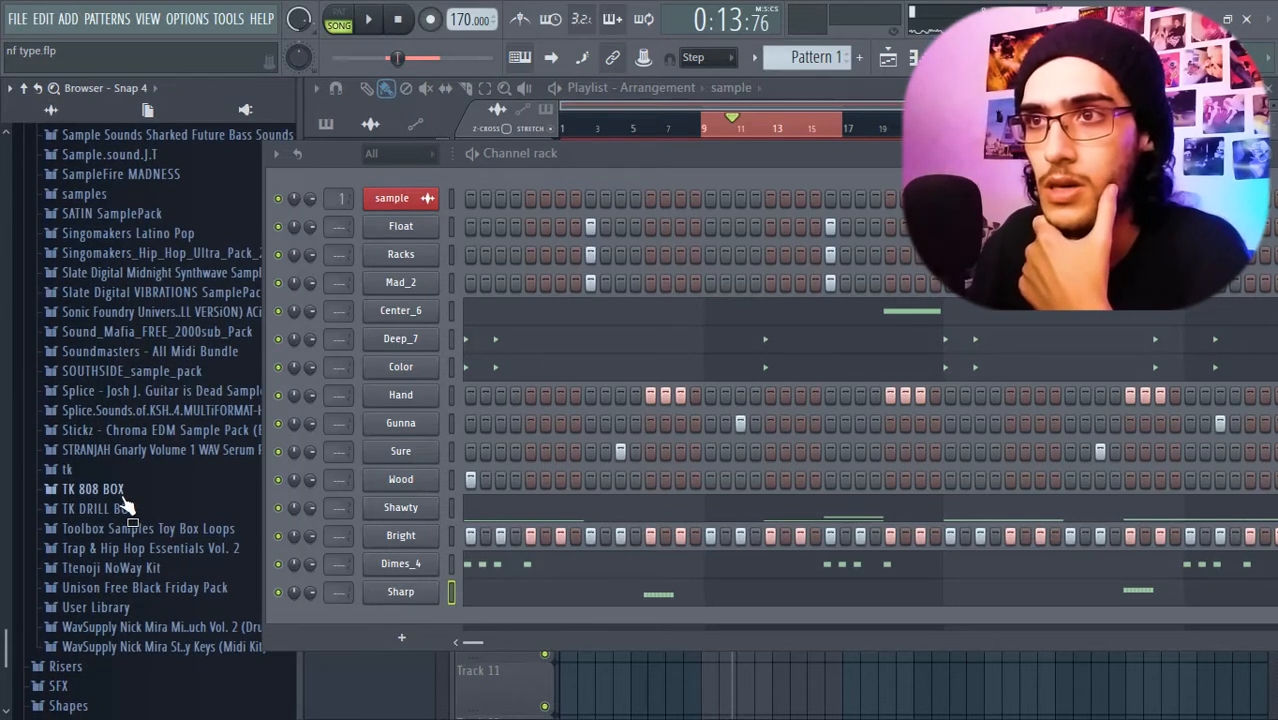
{"action": "left_click", "coordinate": [120, 491]}
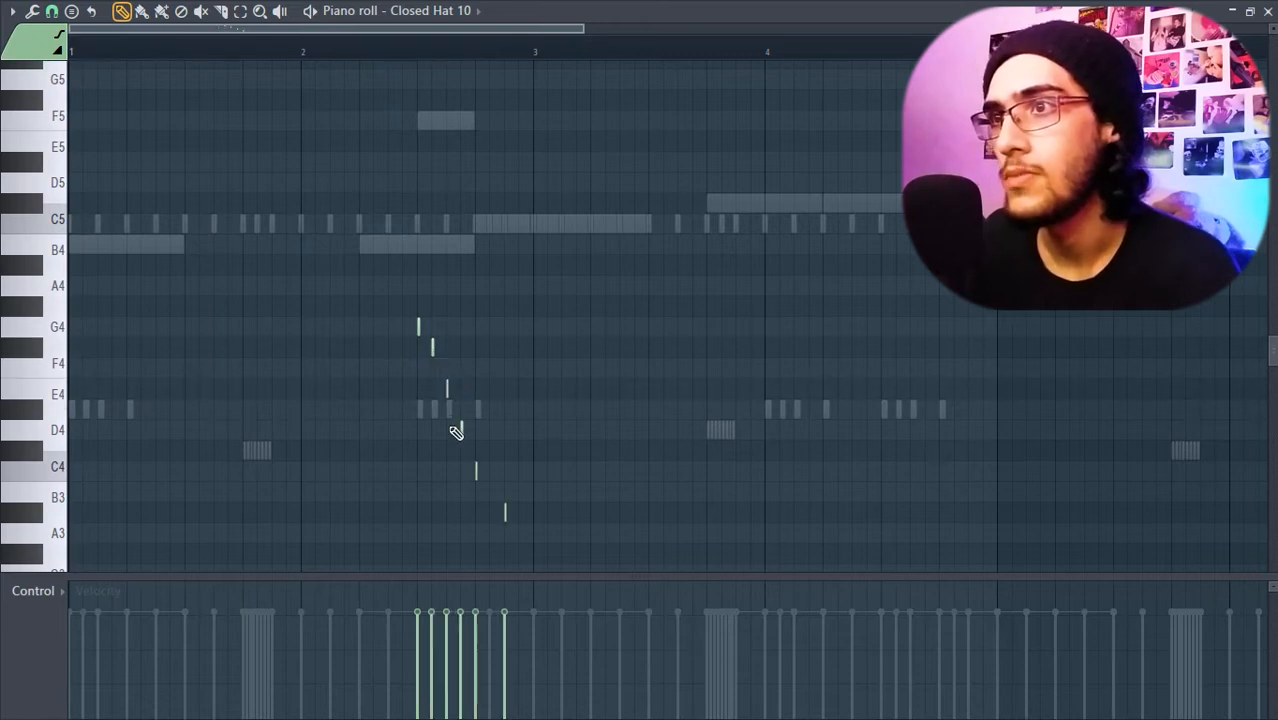
- Remove the F#4 and D4 notes from Closed Hat 10's bar 2 run, and add A3, B3, C#4, A3 and G#3 from mid-bar 4
{"action": "right_click", "coordinate": [433, 345]}
{"action": "key", "text": "space"}
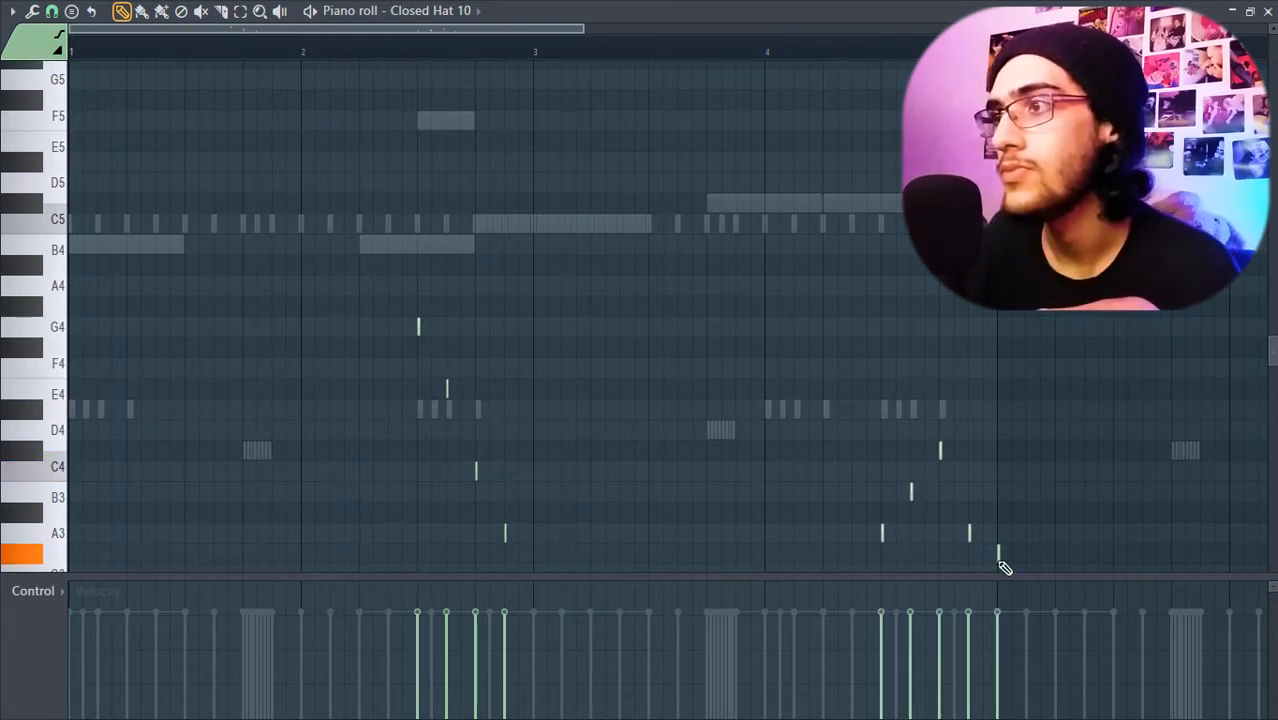
{"action": "key", "text": "space"}
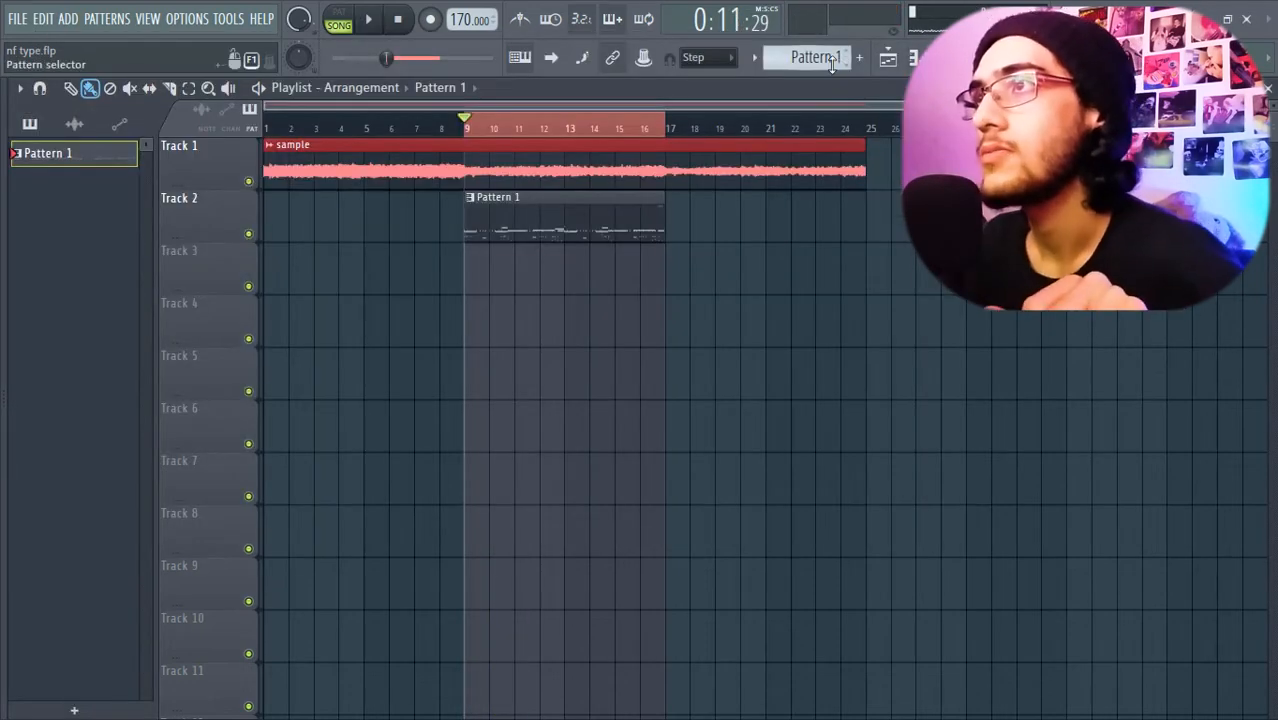
- Split Pattern 1 into separate patterns by channel, and choose red and green colours in the channels' gradient editor
{"action": "left_click", "coordinate": [763, 57]}
{"action": "left_click", "coordinate": [850, 357]}
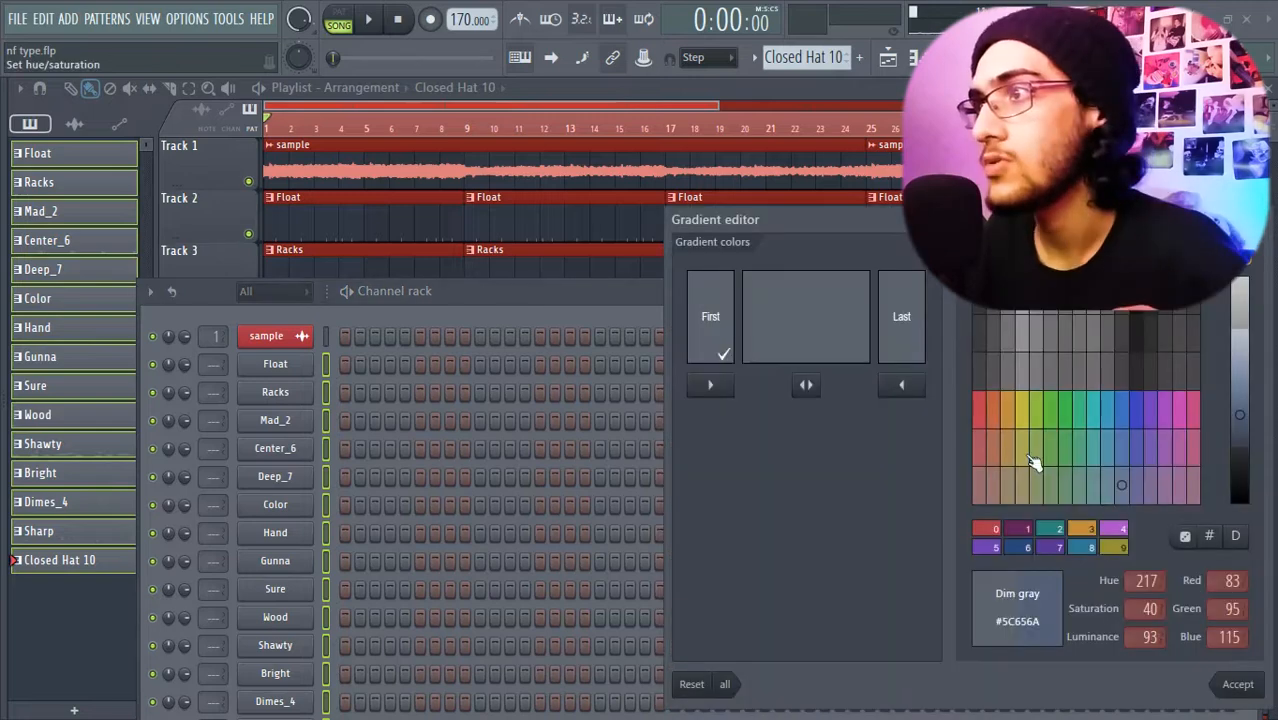
{"action": "left_click", "coordinate": [979, 409]}
{"action": "left_click", "coordinate": [1050, 409]}
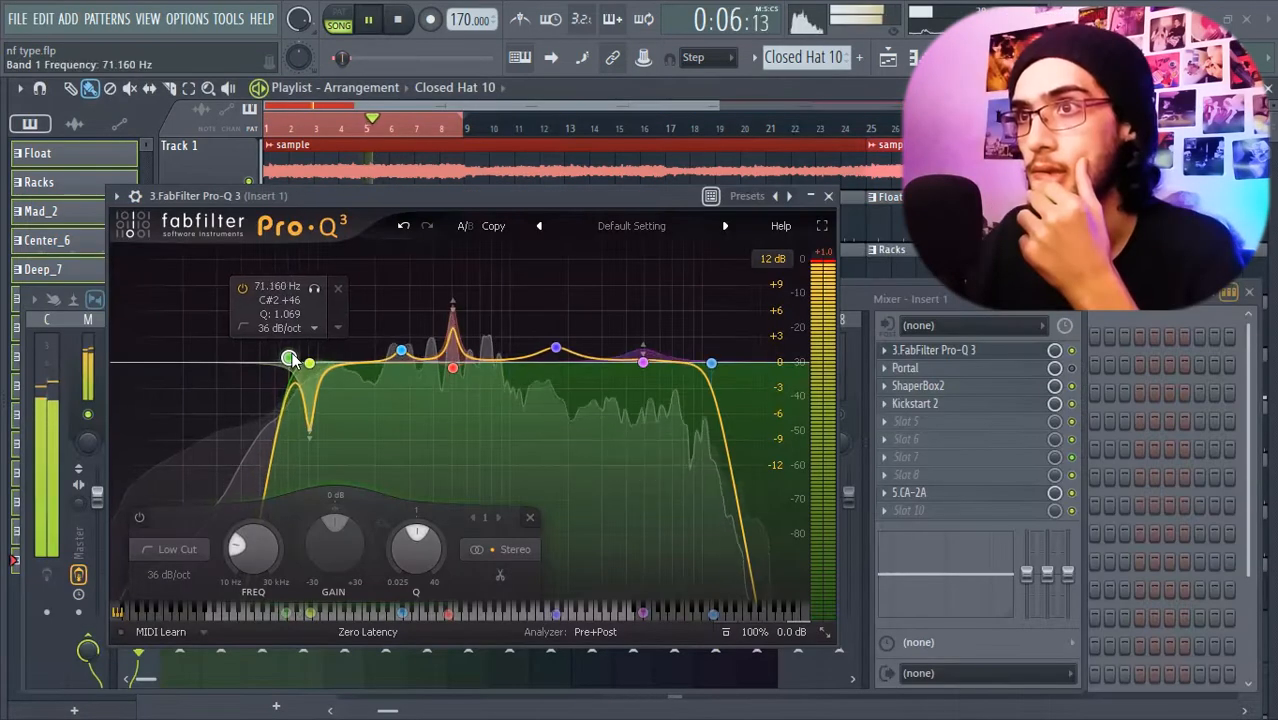
- Raise the low-cut frequency in the sample's FabFilter Pro-Q 3 equalizer on Insert 1
{"action": "left_click_drag", "start_coordinate": [288, 360], "coordinate": [367, 356]}
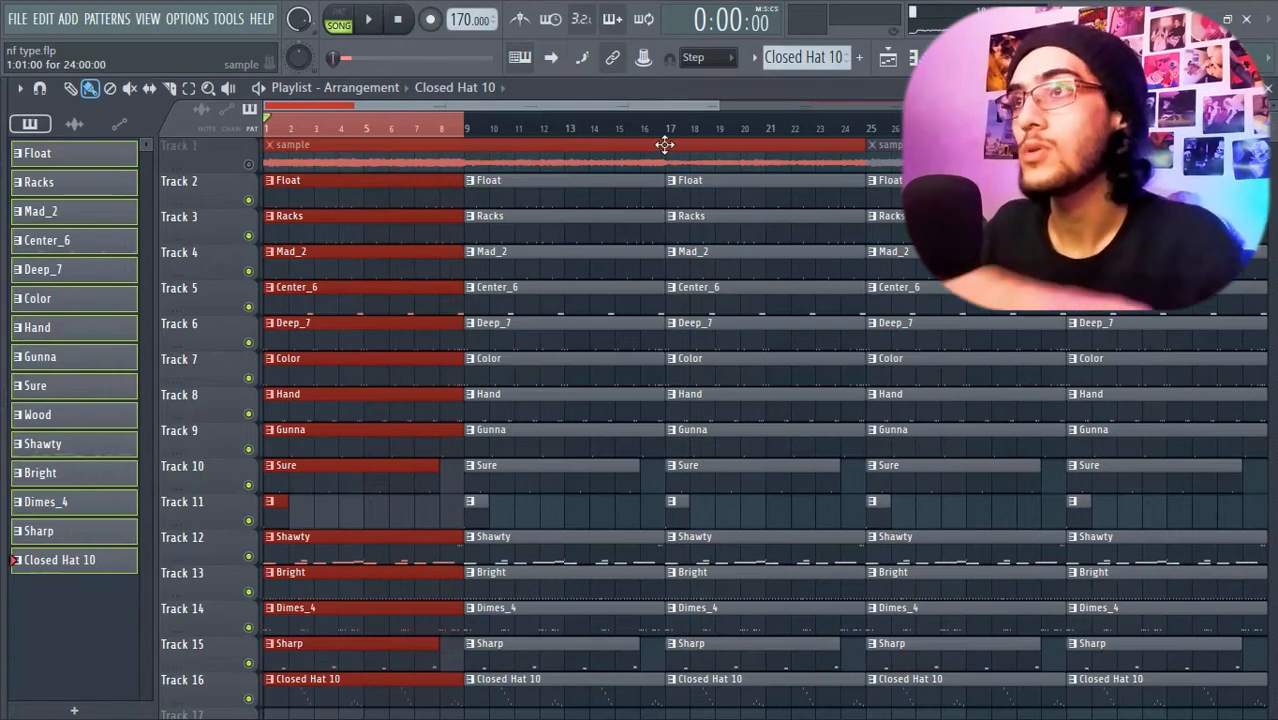
- Clear the loaded hi-hat sample from Edison on the Master and reposition the editor over the playlist
{"action": "scroll", "coordinate": [651, 103], "scroll_direction": "up", "scroll_amount": 4}
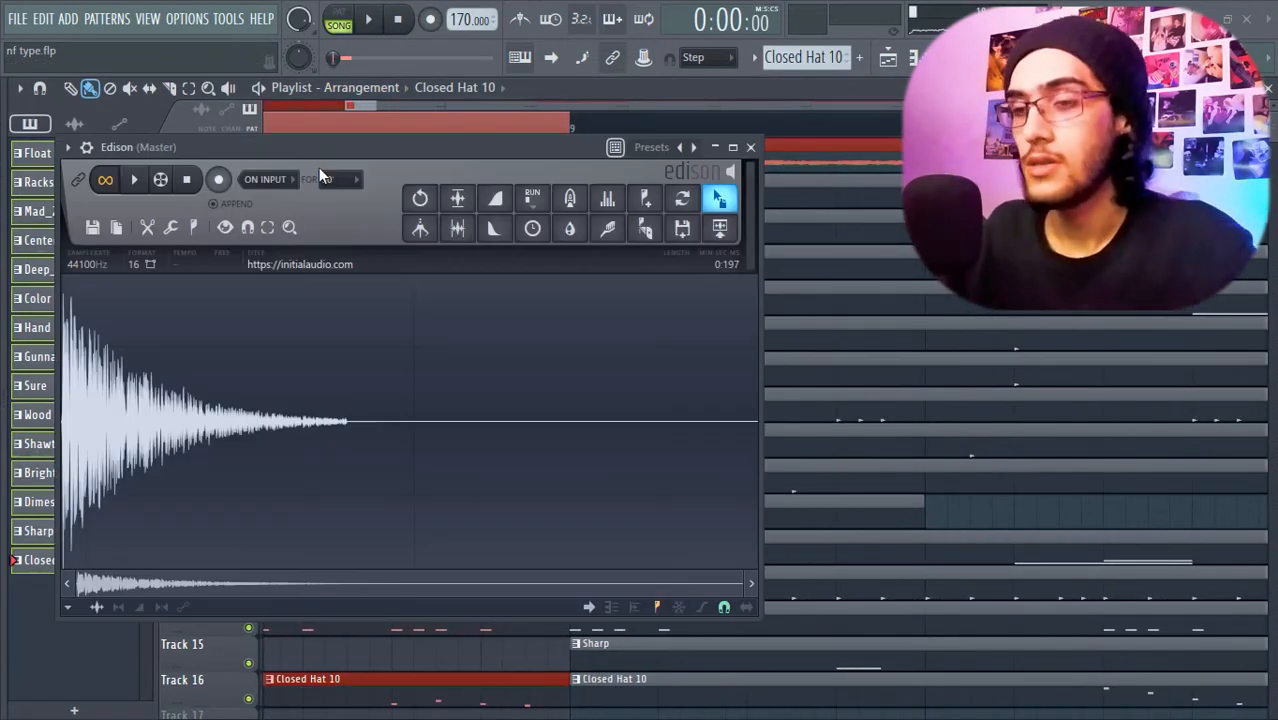
{"action": "key", "text": "Delete"}
{"action": "left_click_drag", "start_coordinate": [219, 148], "coordinate": [629, 318]}
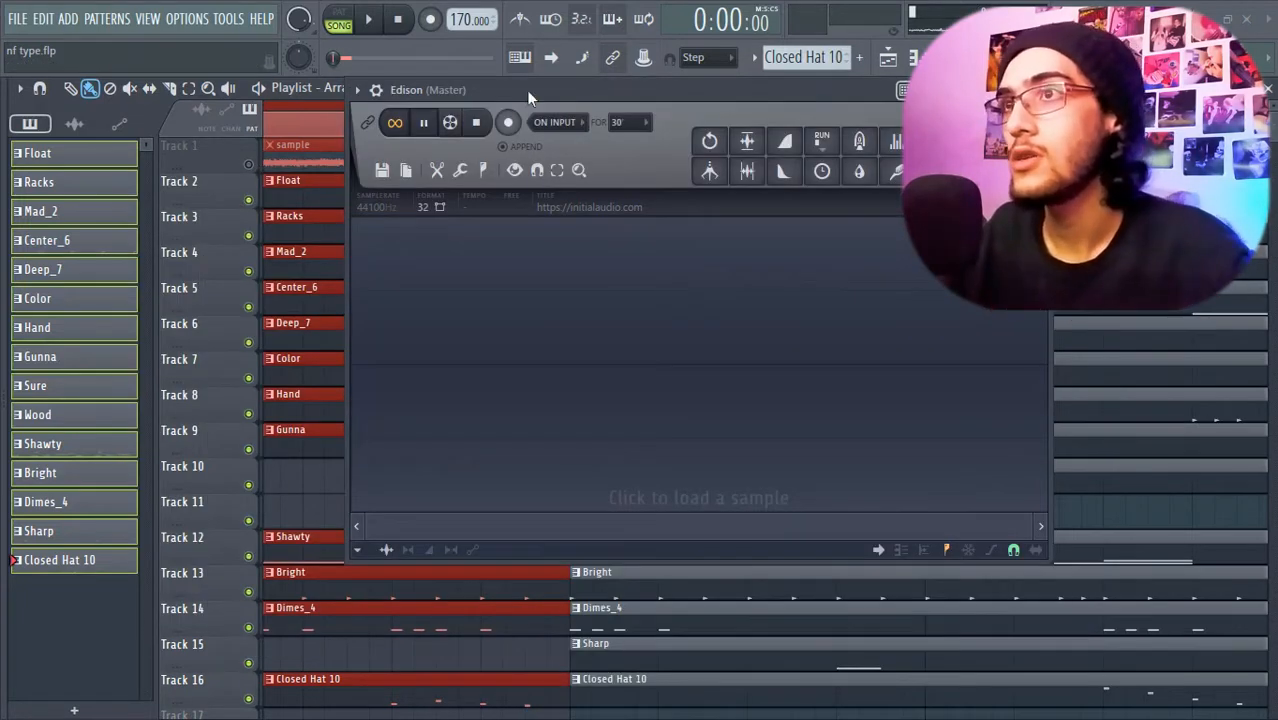
{"action": "left_click_drag", "start_coordinate": [527, 91], "coordinate": [835, 15]}
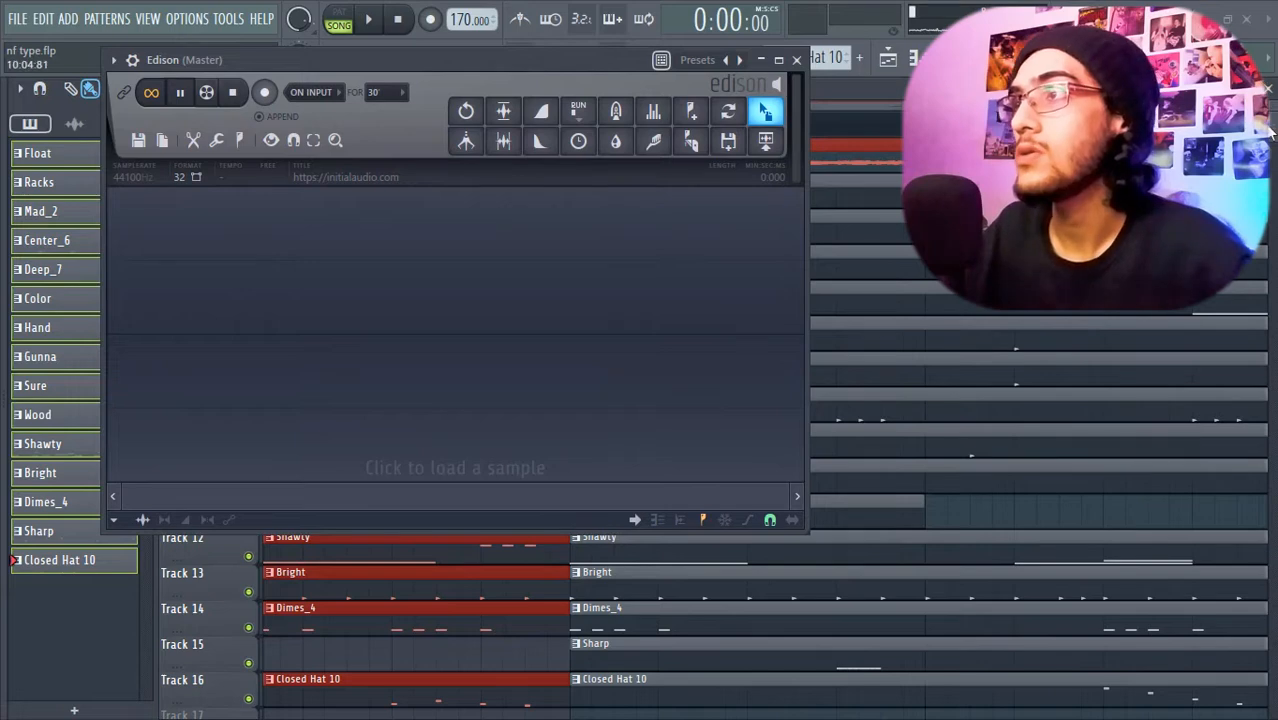
{"action": "scroll", "coordinate": [760, 620], "scroll_direction": "down", "scroll_amount": 6}
{"action": "left_click_drag", "start_coordinate": [336, 57], "coordinate": [706, 48]}
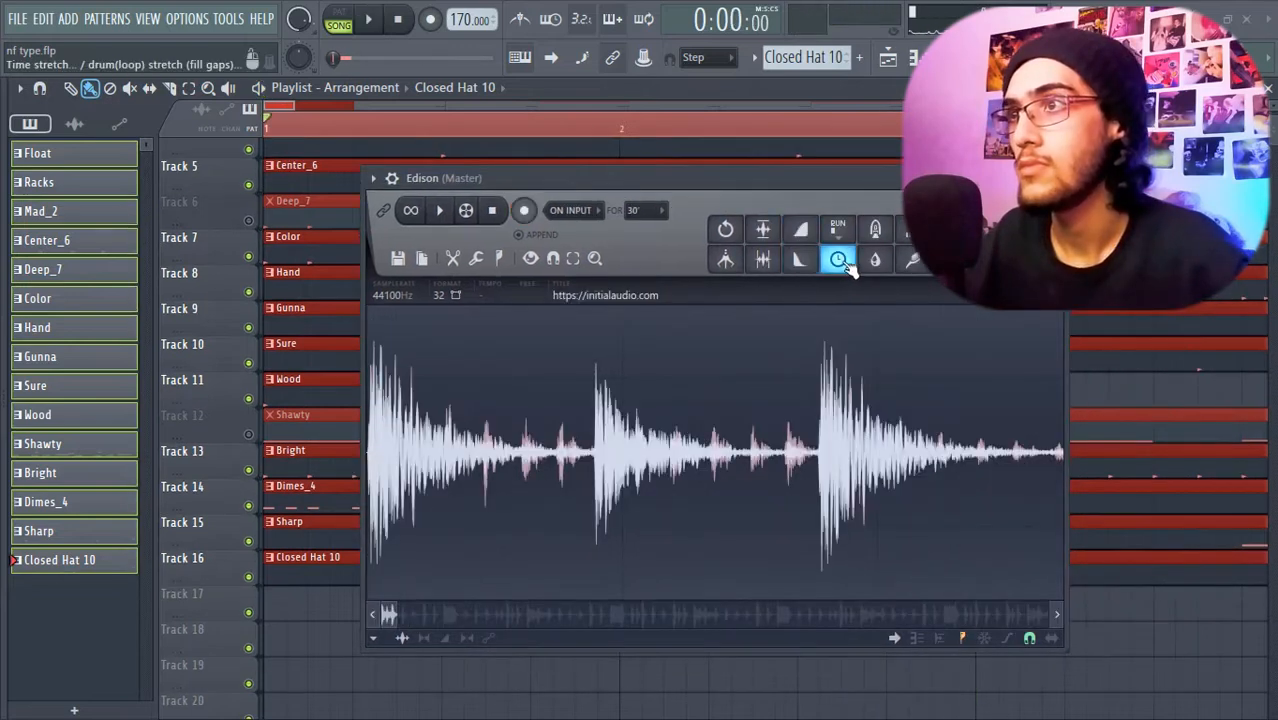
- Lengthen the recorded drum loop in Edison and pitch it down with the e3 generic stretch method, and recheck the settings
{"action": "left_click", "coordinate": [840, 262]}
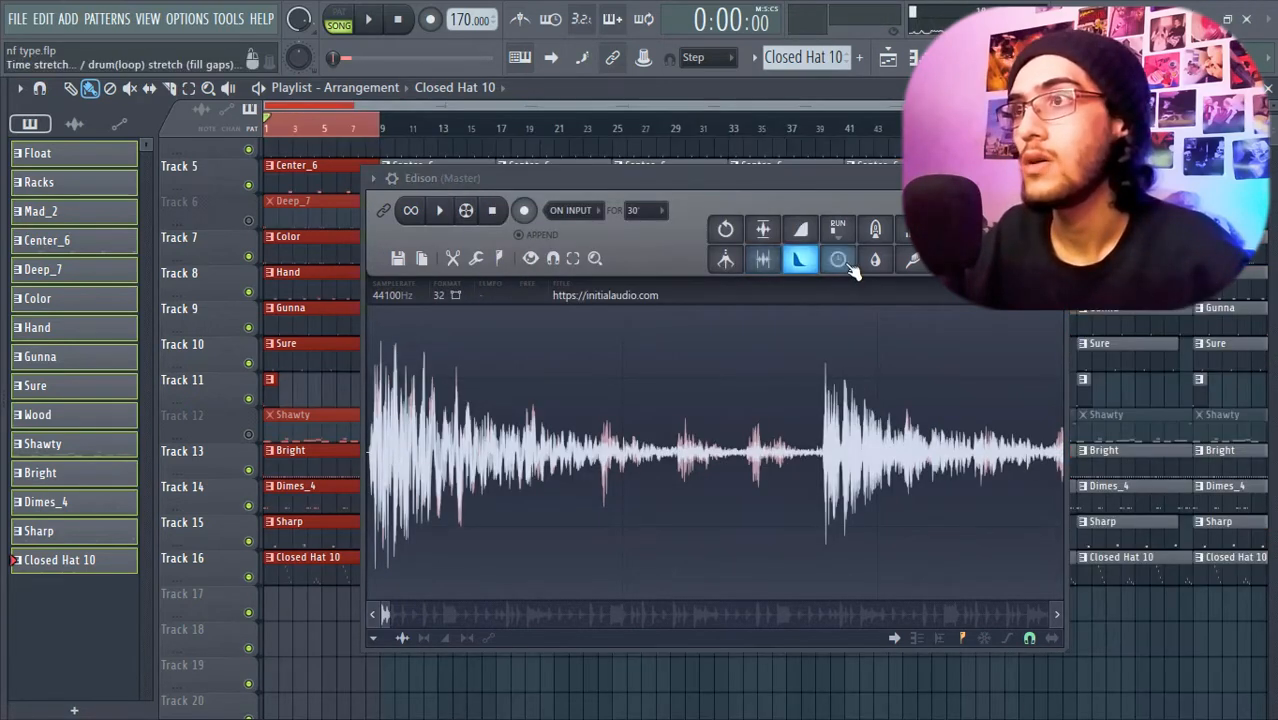
{"action": "left_click", "coordinate": [840, 260]}
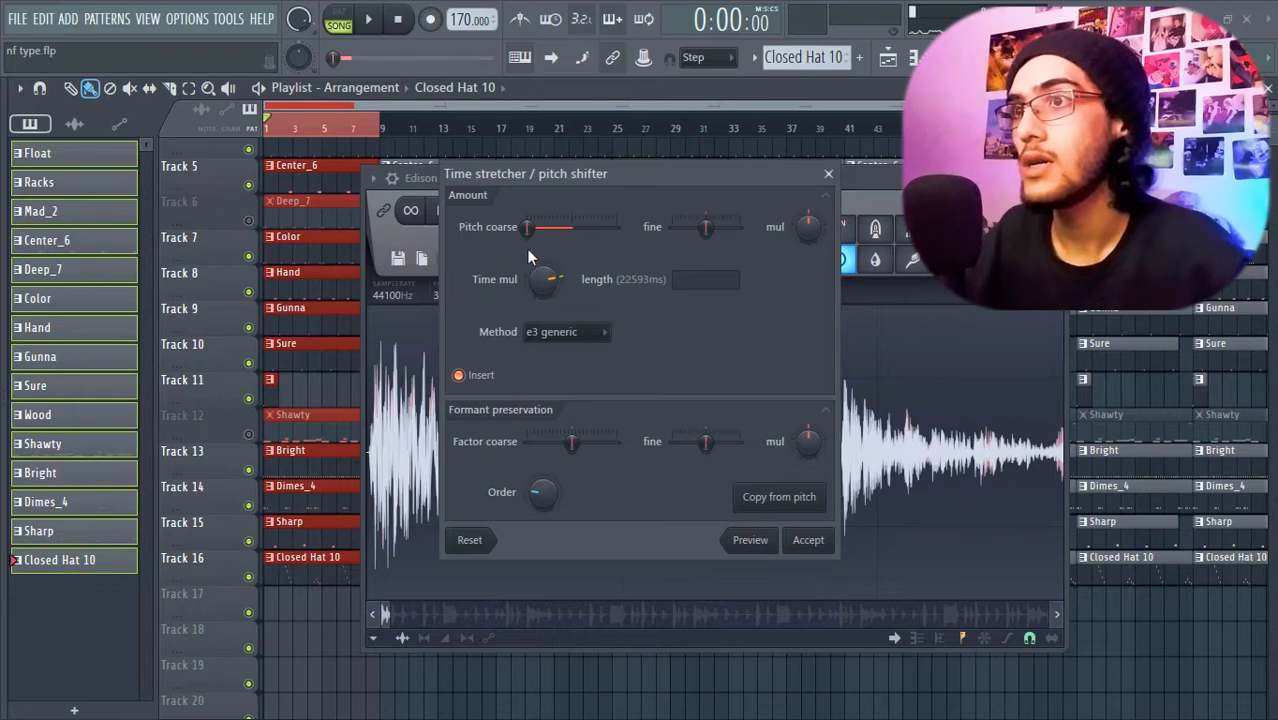
{"action": "left_click", "coordinate": [829, 175]}
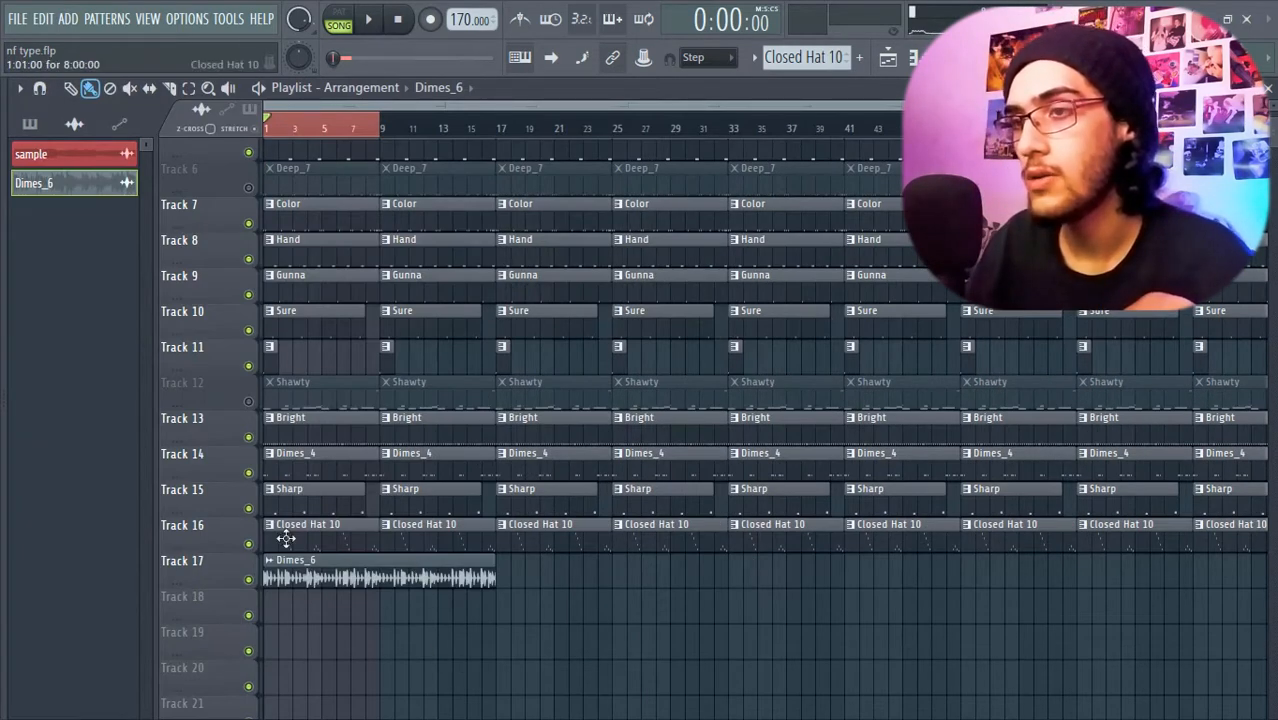
- Play the arrangement from the start with the stretched Dimes_6 drum loop and review the playlist tracks
{"action": "key", "text": "space"}
{"action": "scroll", "coordinate": [300, 530], "scroll_direction": "up", "scroll_amount": 4}
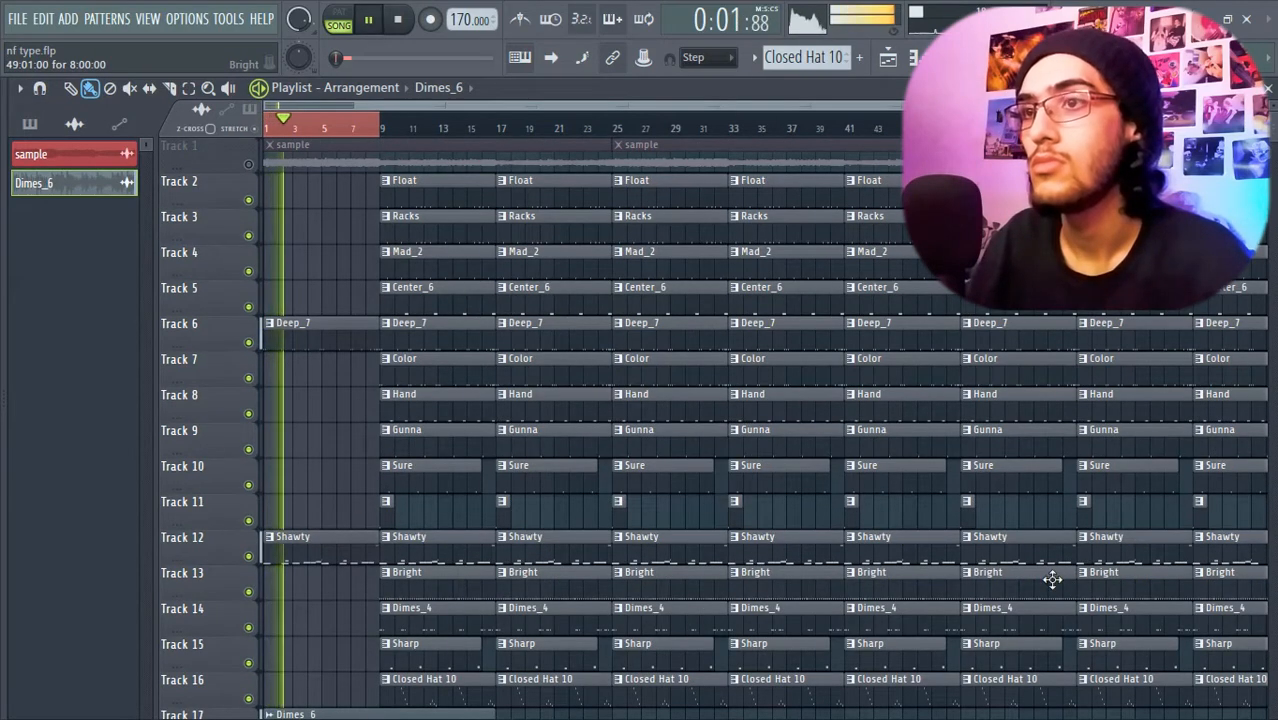
{"action": "scroll", "coordinate": [1066, 581], "scroll_direction": "down", "scroll_amount": 2}
{"action": "scroll", "coordinate": [755, 430], "scroll_direction": "up", "scroll_amount": 5}
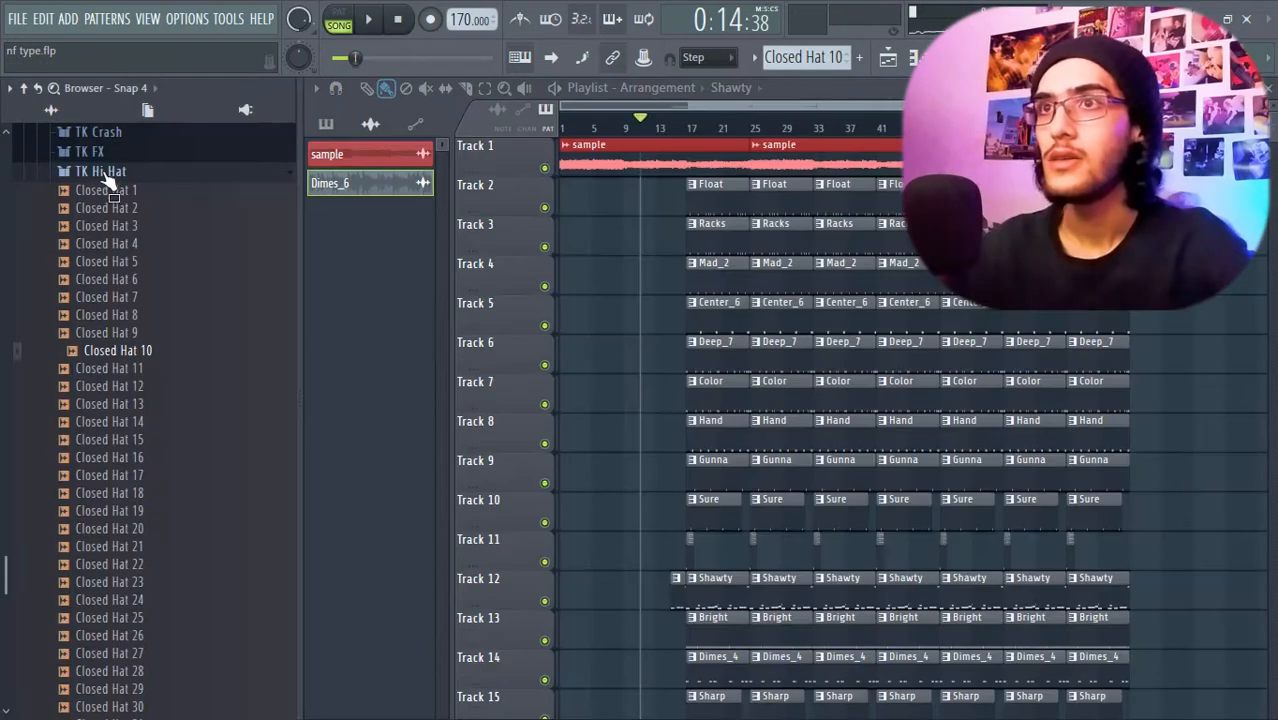
- Collapse the hi-hat folder, find the [CRASH] Asian sample in the browser and place it on Track 18 near bar 9
{"action": "left_click", "coordinate": [100, 171]}
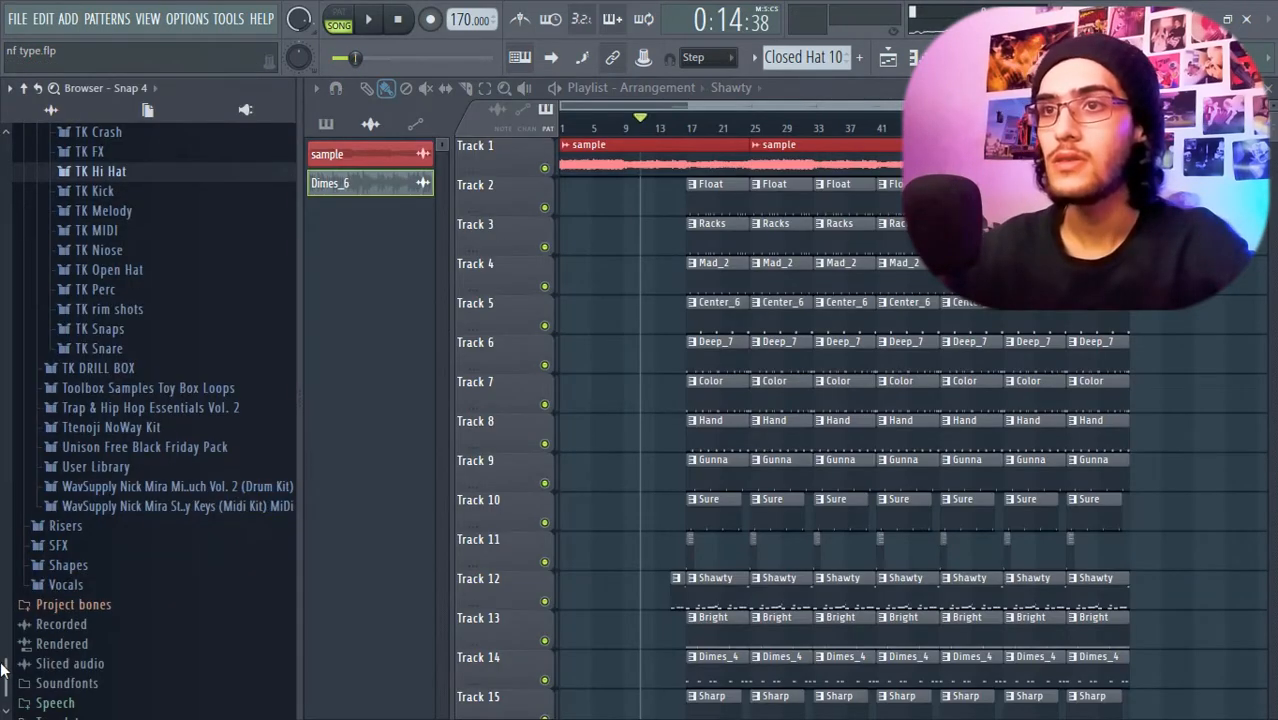
{"action": "scroll", "coordinate": [3, 670], "scroll_direction": "up", "scroll_amount": 8}
{"action": "left_click", "coordinate": [57, 592]}
{"action": "left_click_drag", "start_coordinate": [3, 640], "coordinate": [4, 478]}
{"action": "left_click", "coordinate": [110, 386]}
{"action": "left_click", "coordinate": [120, 267]}
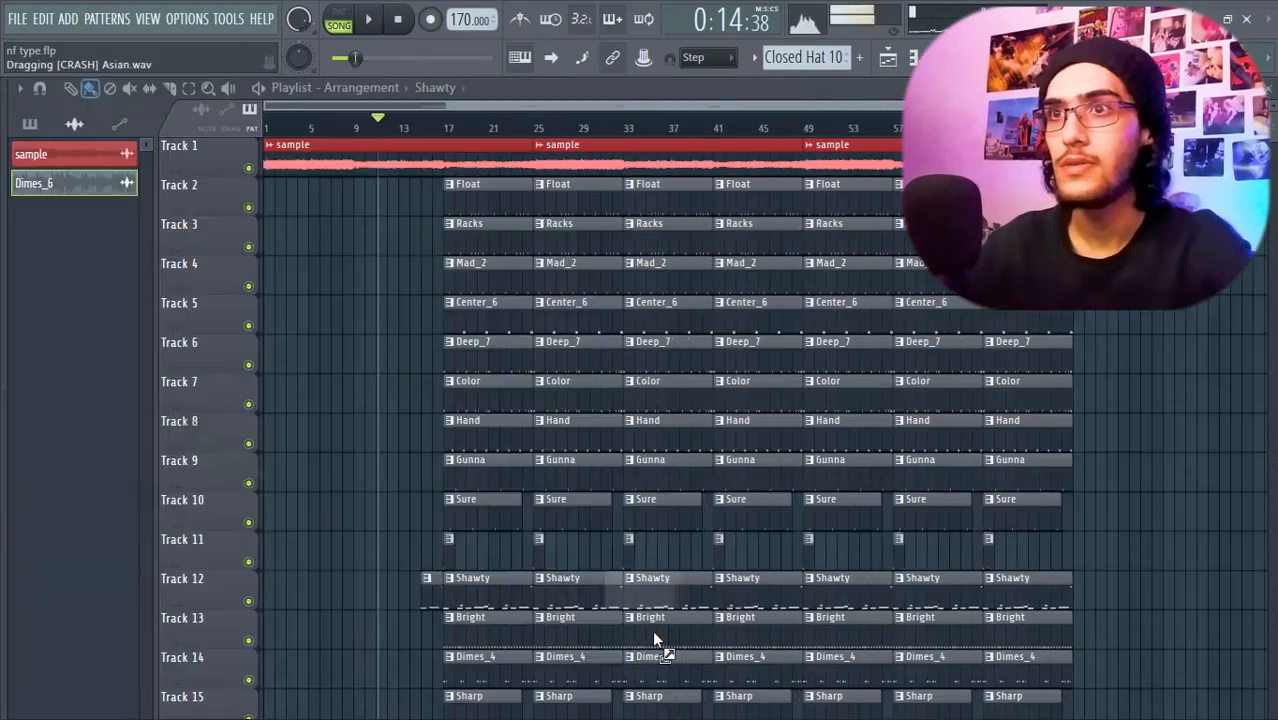
{"action": "left_click_drag", "start_coordinate": [652, 632], "coordinate": [398, 712]}
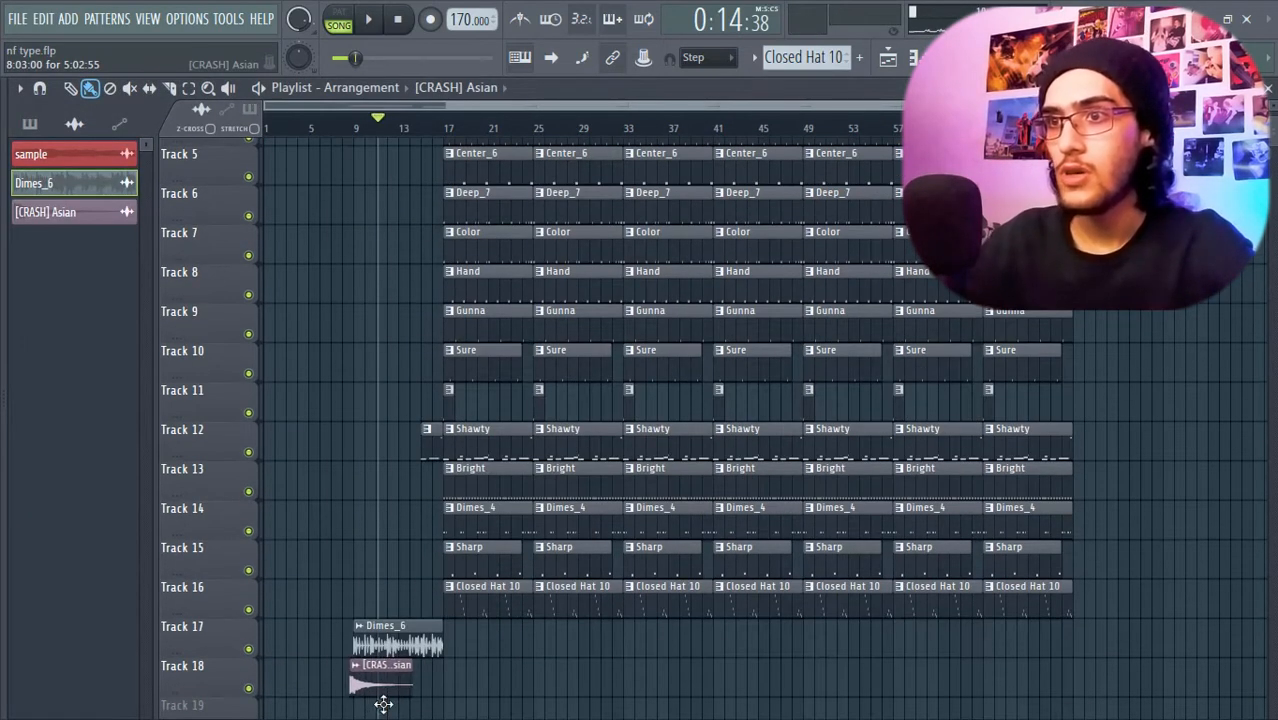
- Reverse the [CRASH] Asian clip leading into bar 9 on Track 18, add an unreversed unique copy at bar 9, and play it
{"action": "double_click", "coordinate": [376, 675]}
{"action": "left_click", "coordinate": [461, 484]}
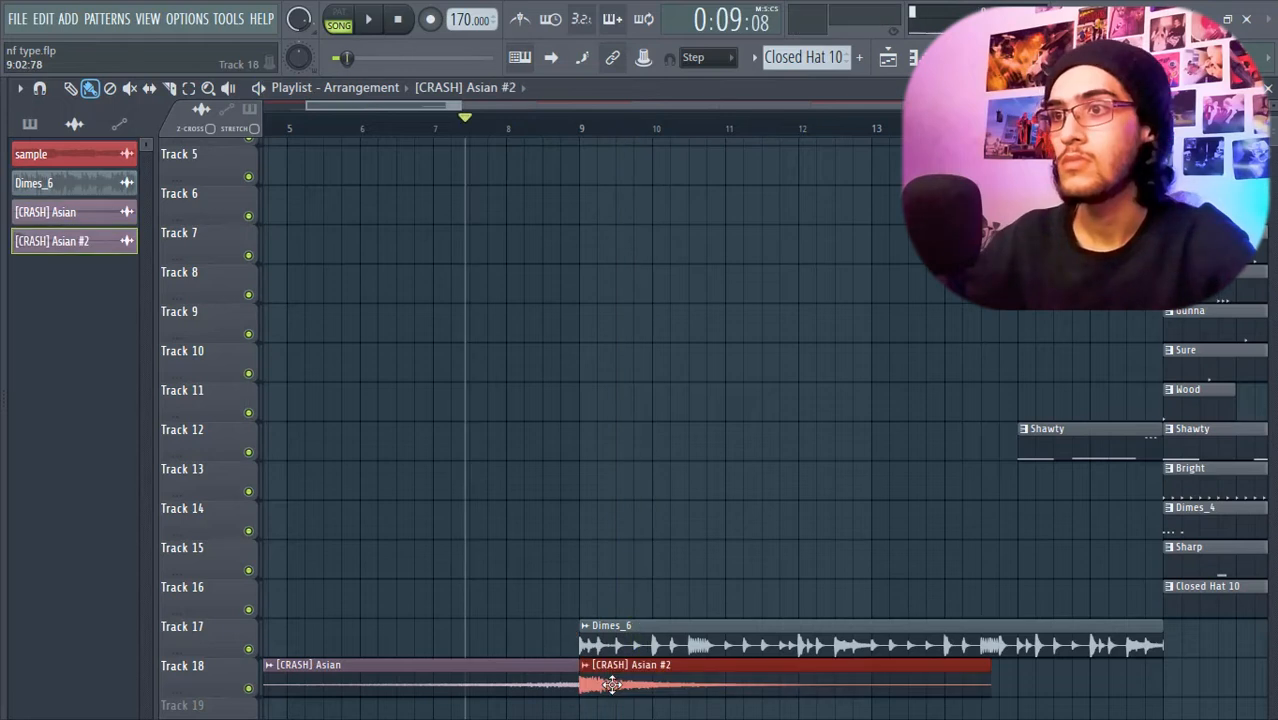
{"action": "key", "text": "space"}
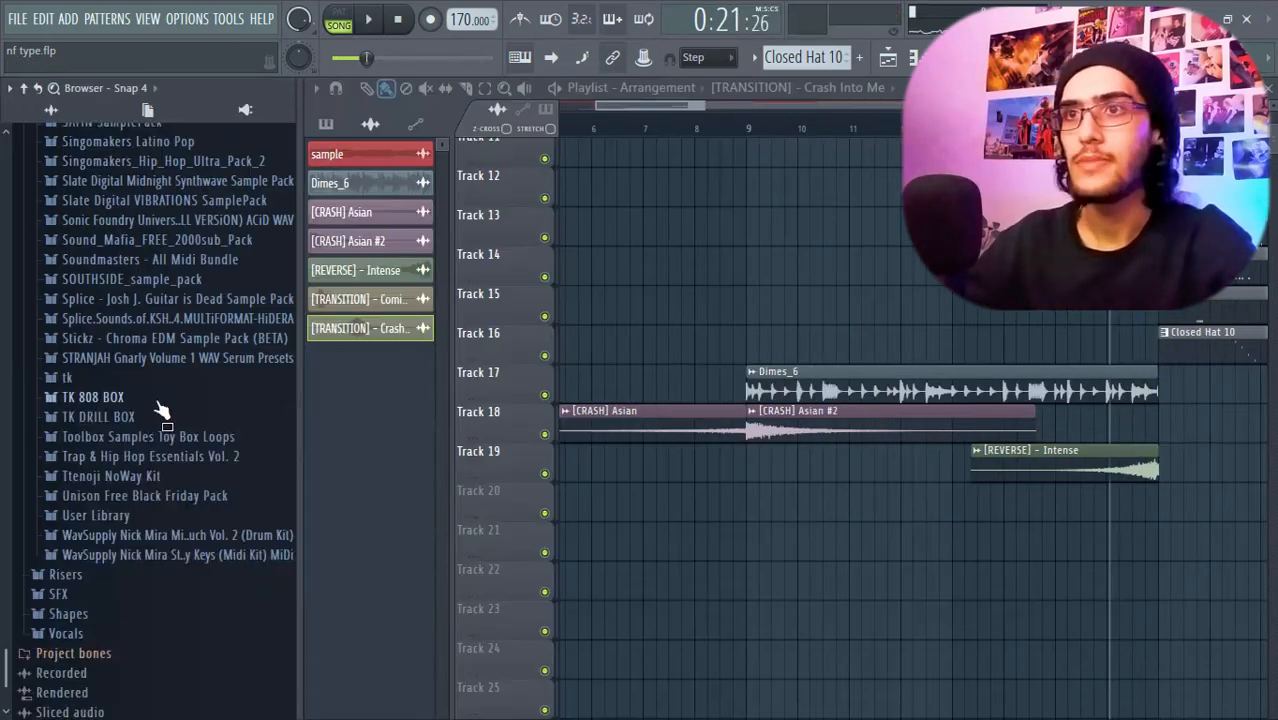
- Add TK Crash 1 from the TK 808 BOX crash folder on Track 20 at bar 17, and play the arrangement from about bar 31
{"action": "left_click", "coordinate": [158, 400]}
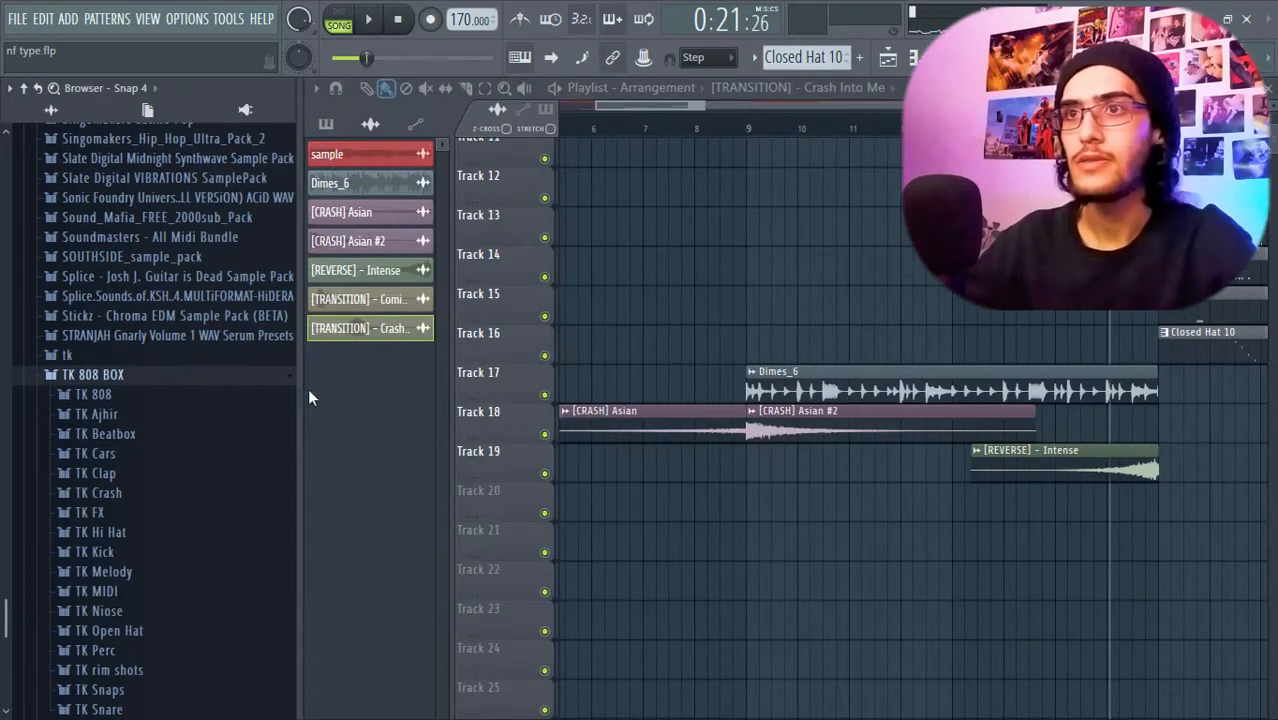
{"action": "left_click", "coordinate": [152, 499]}
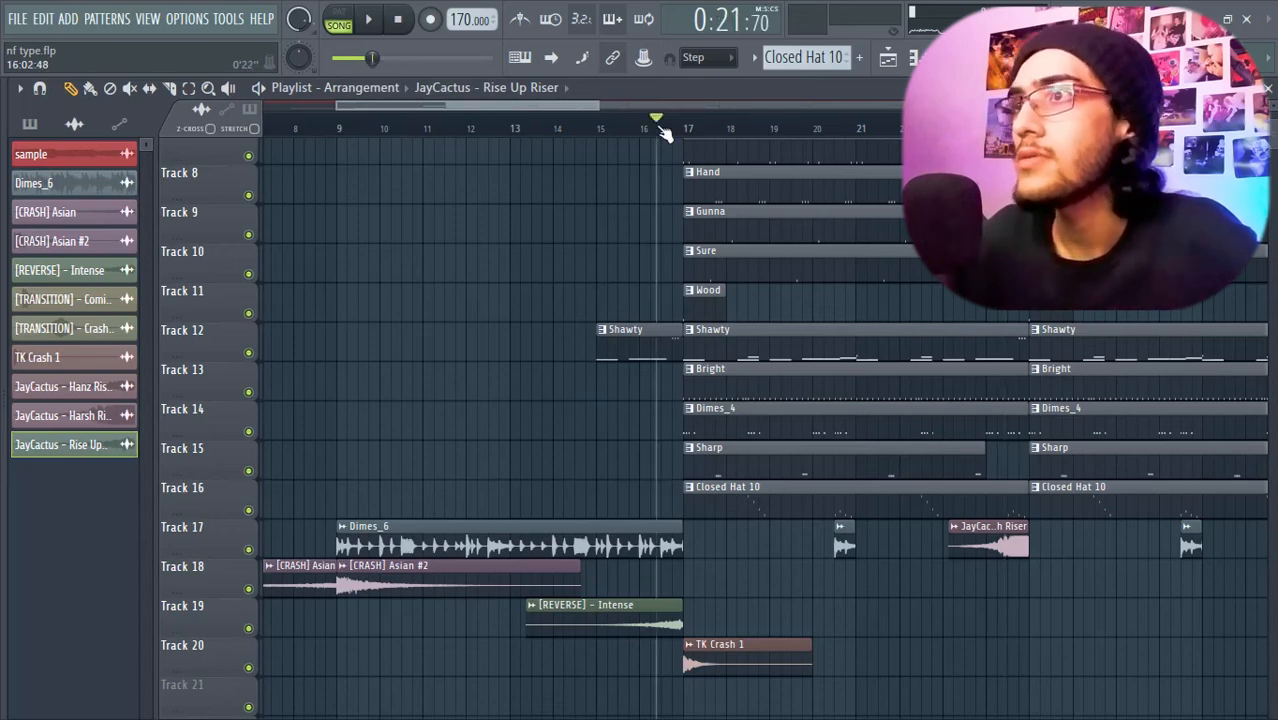
{"action": "key", "text": "c"}
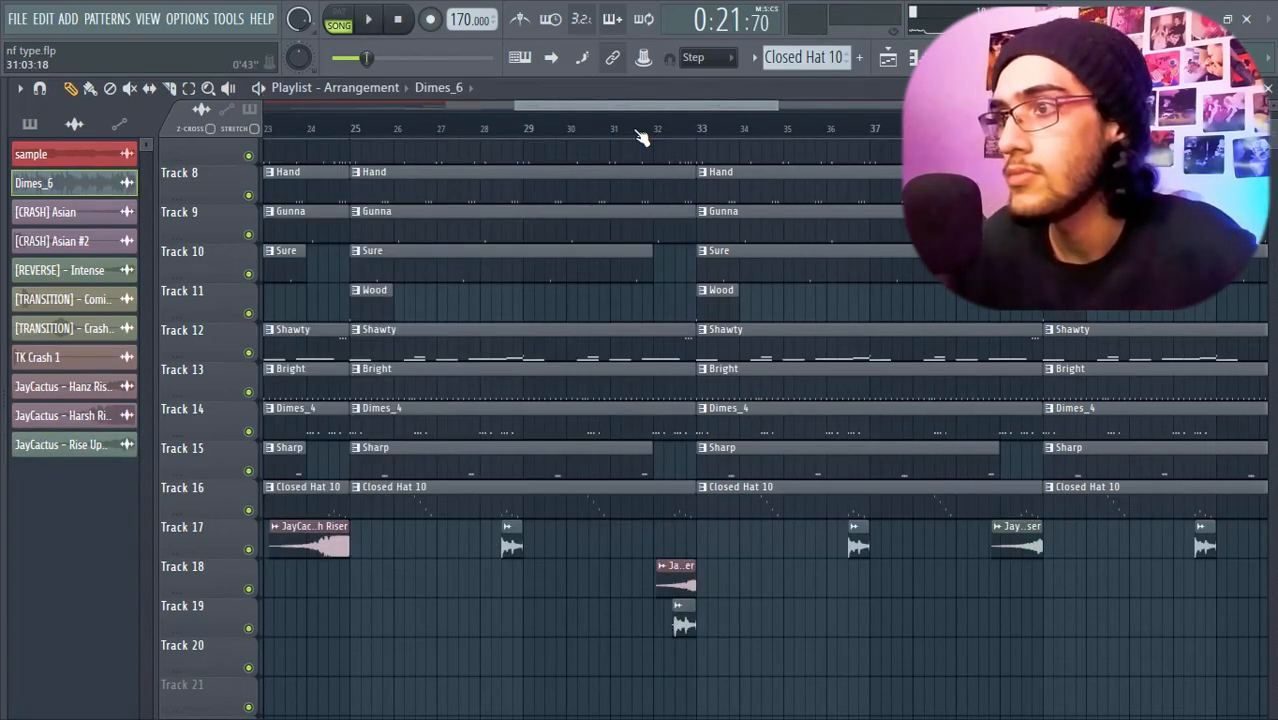
{"action": "left_click", "coordinate": [640, 133]}
{"action": "key", "text": "space"}
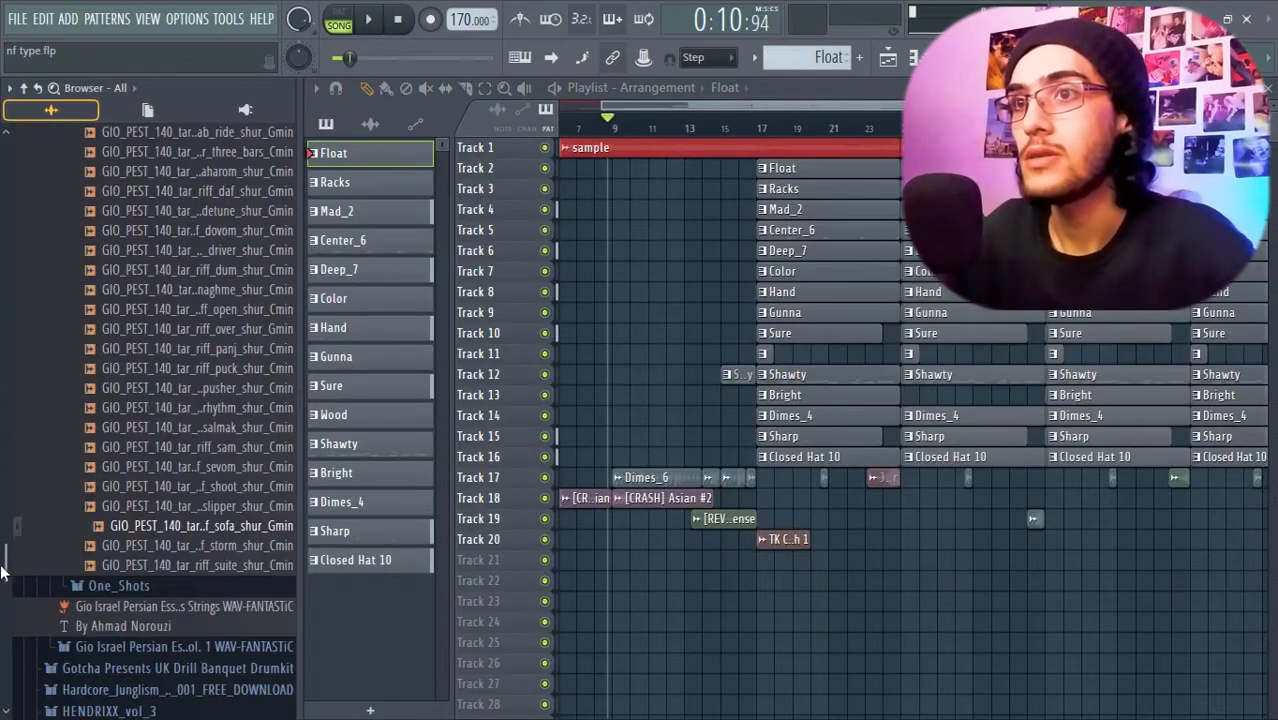
- Collapse the expanded Tar loop, Persian strings and Gio Israel Middle East folders in the sample browser
{"action": "left_click_drag", "start_coordinate": [3, 572], "coordinate": [5, 235]}
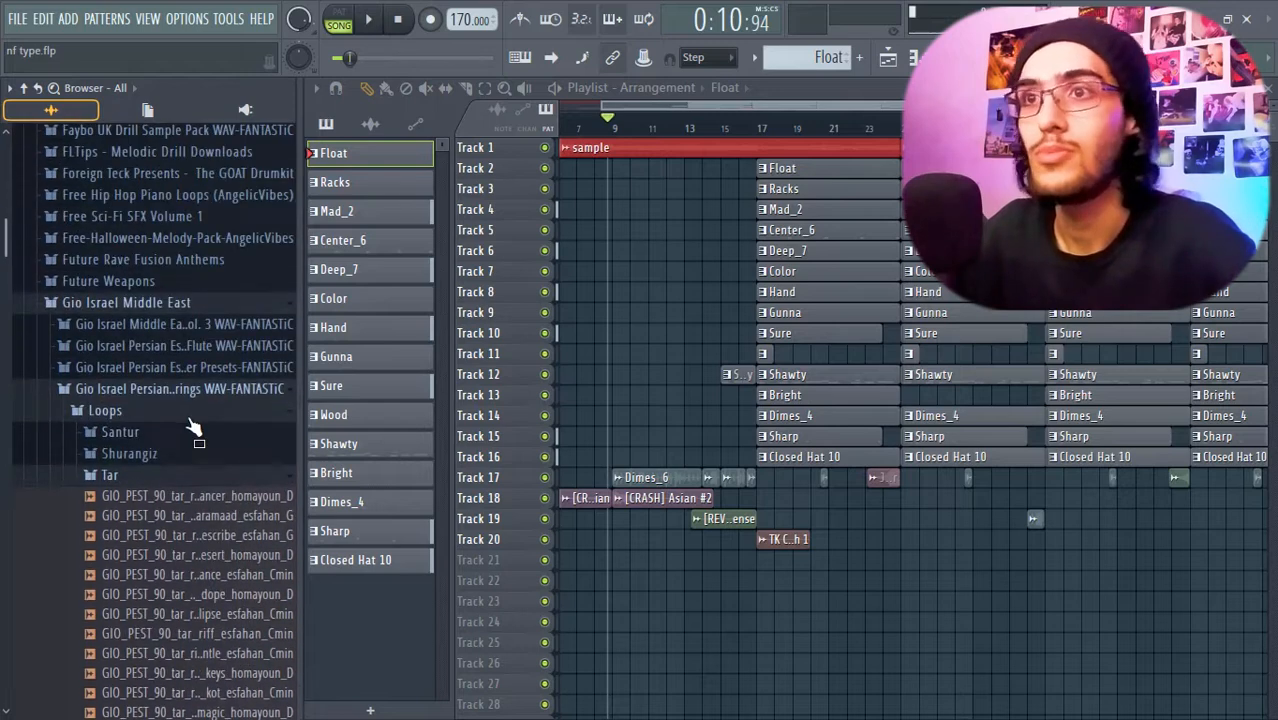
{"action": "left_click", "coordinate": [190, 416]}
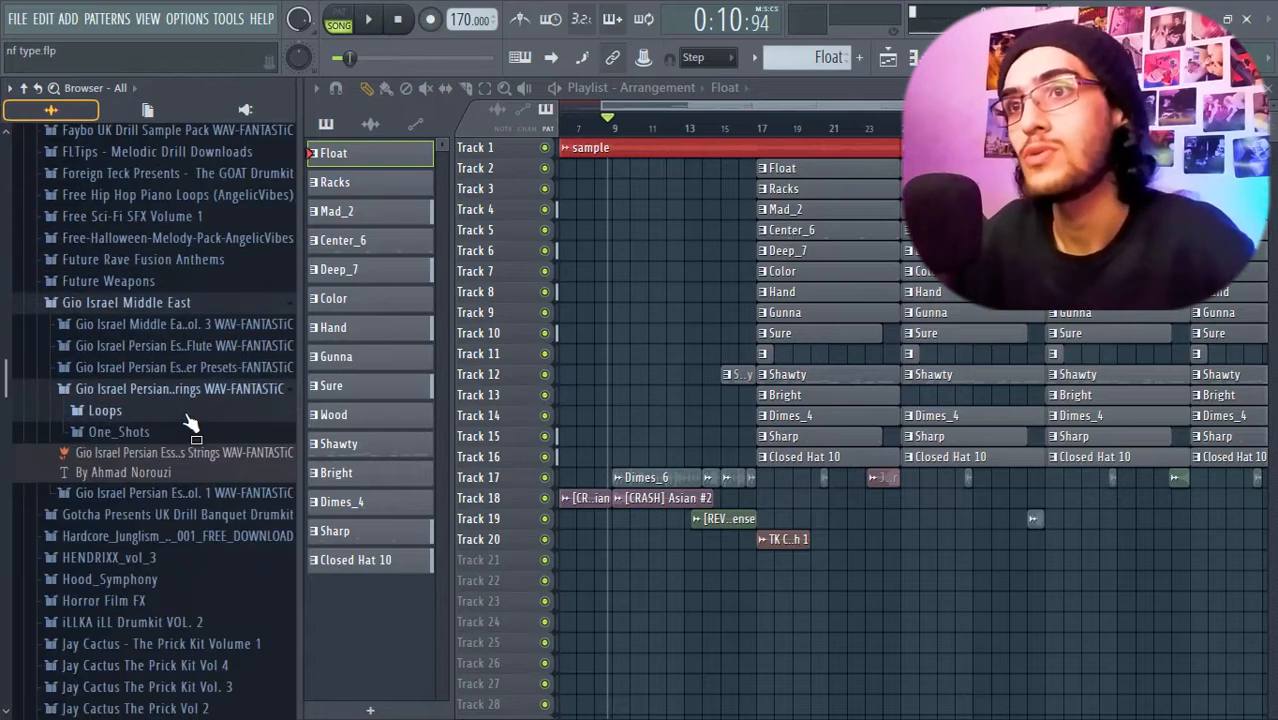
{"action": "left_click", "coordinate": [100, 388]}
{"action": "left_click", "coordinate": [97, 305]}
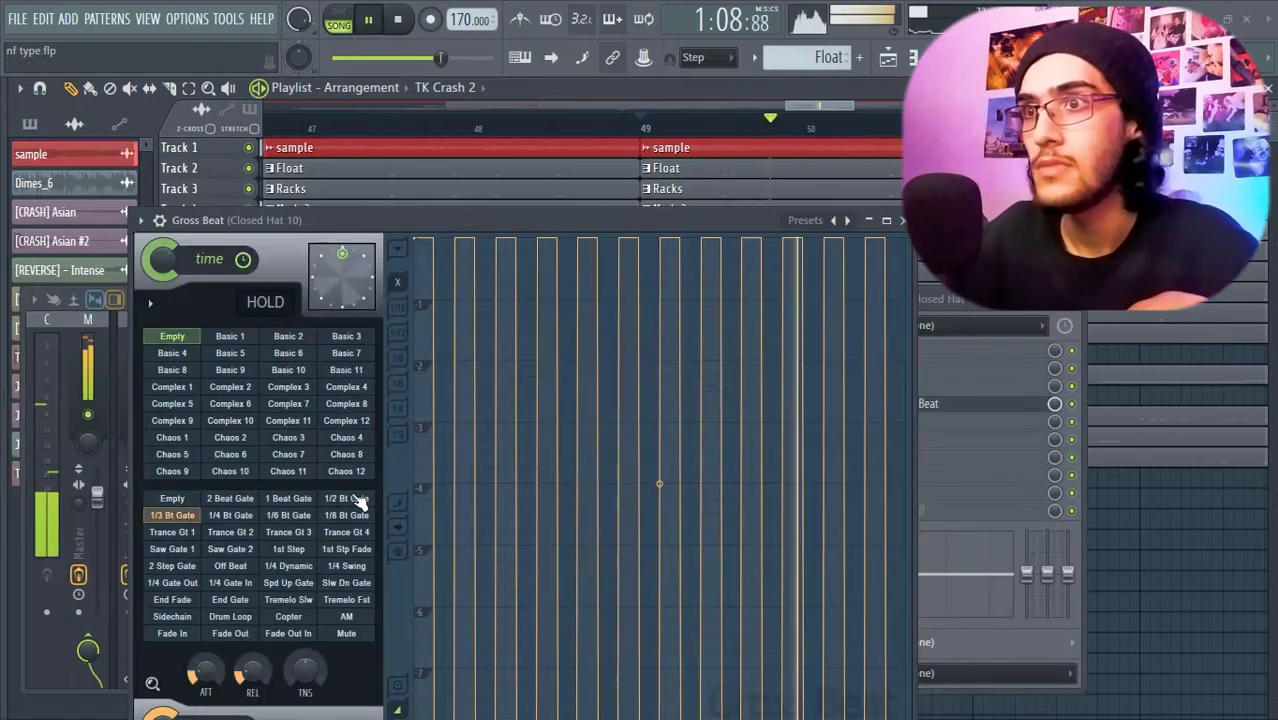
- Choose the 1/2 Bt Gate volume preset in Gross Beat on the Closed Hat 10 mixer track
{"action": "left_click", "coordinate": [355, 499]}
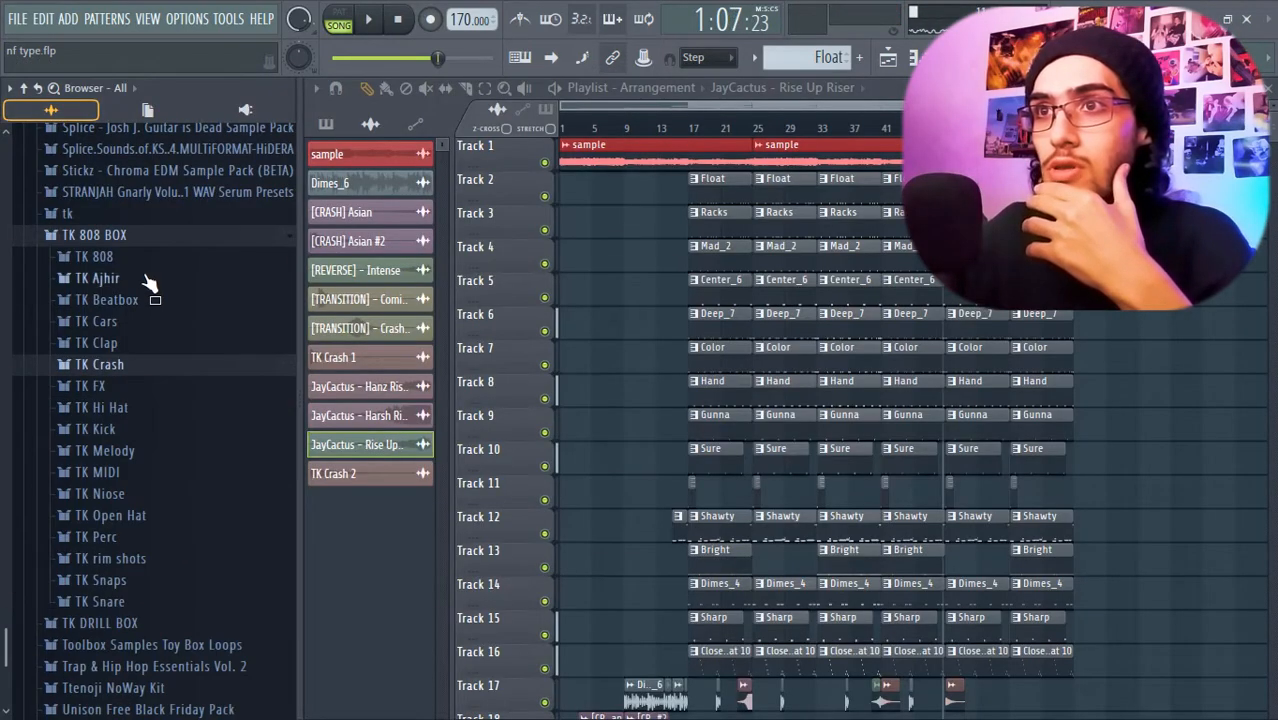
- Place TK Ajhir Police (2) on Track 17 at bars 56 and 57, making the bar 56 copy unique and reversed
{"action": "left_click", "coordinate": [145, 279]}
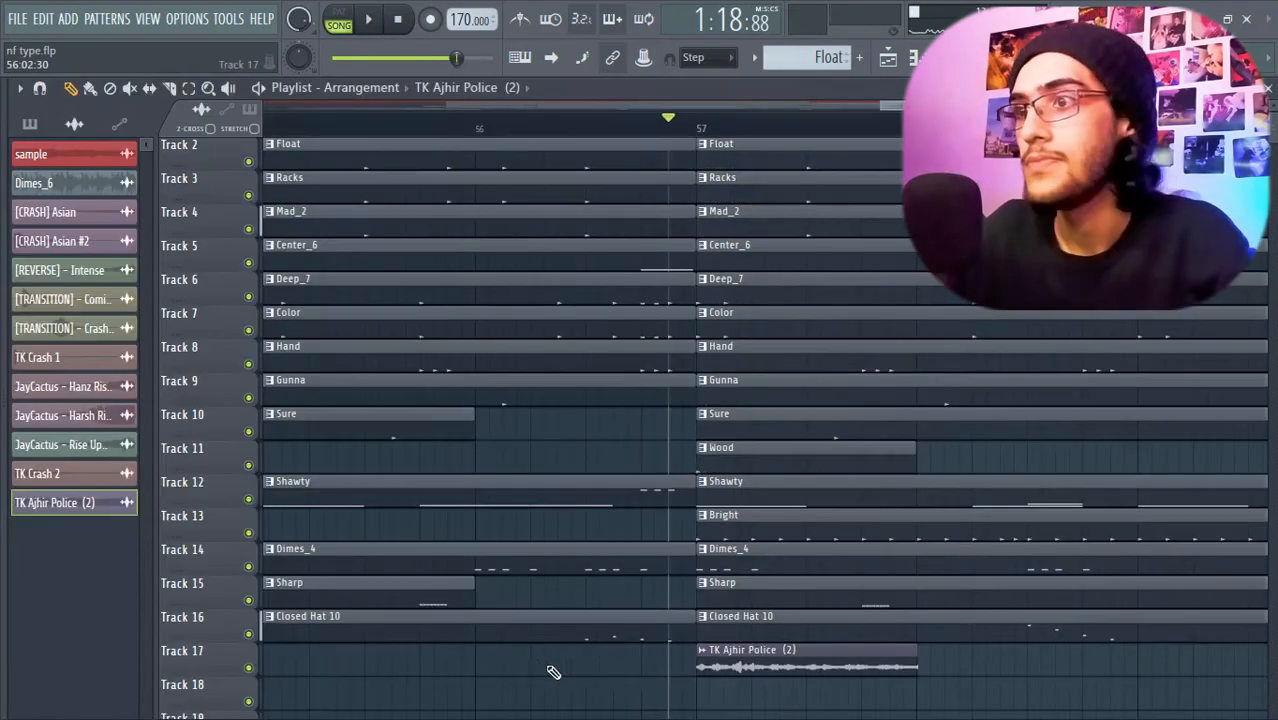
{"action": "left_click", "coordinate": [474, 648]}
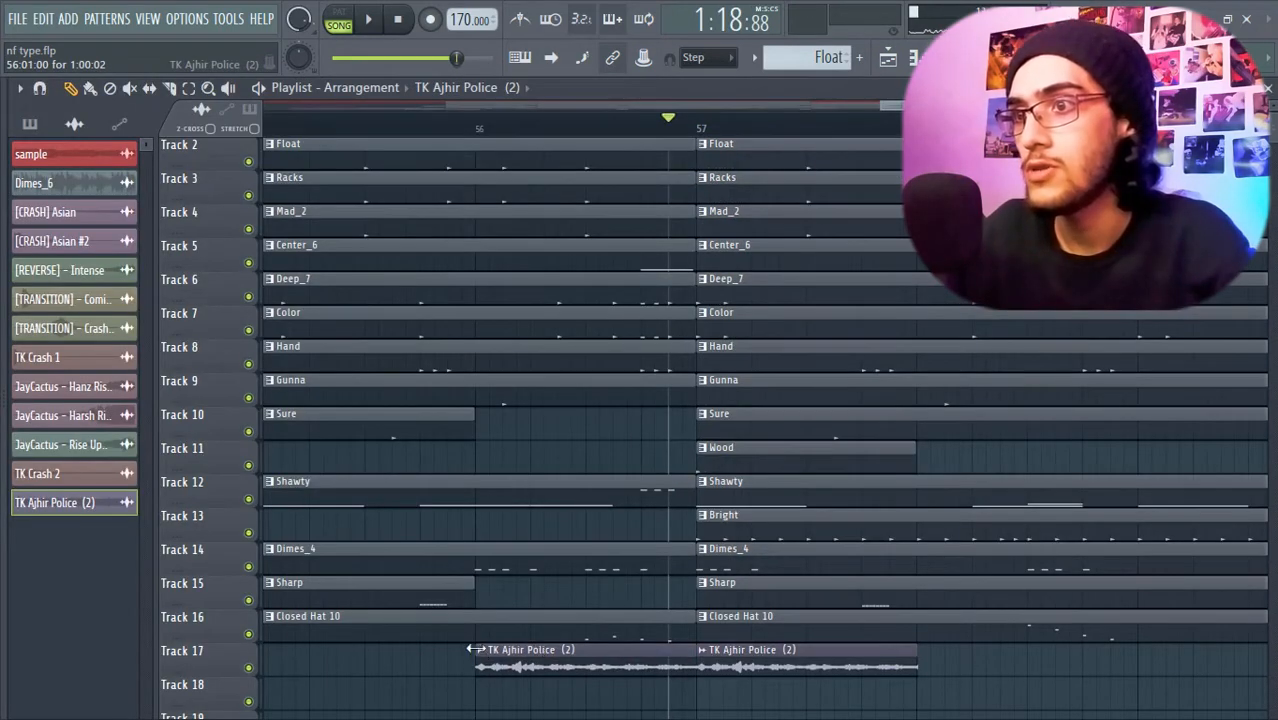
{"action": "left_click", "coordinate": [481, 651]}
{"action": "left_click", "coordinate": [561, 606]}
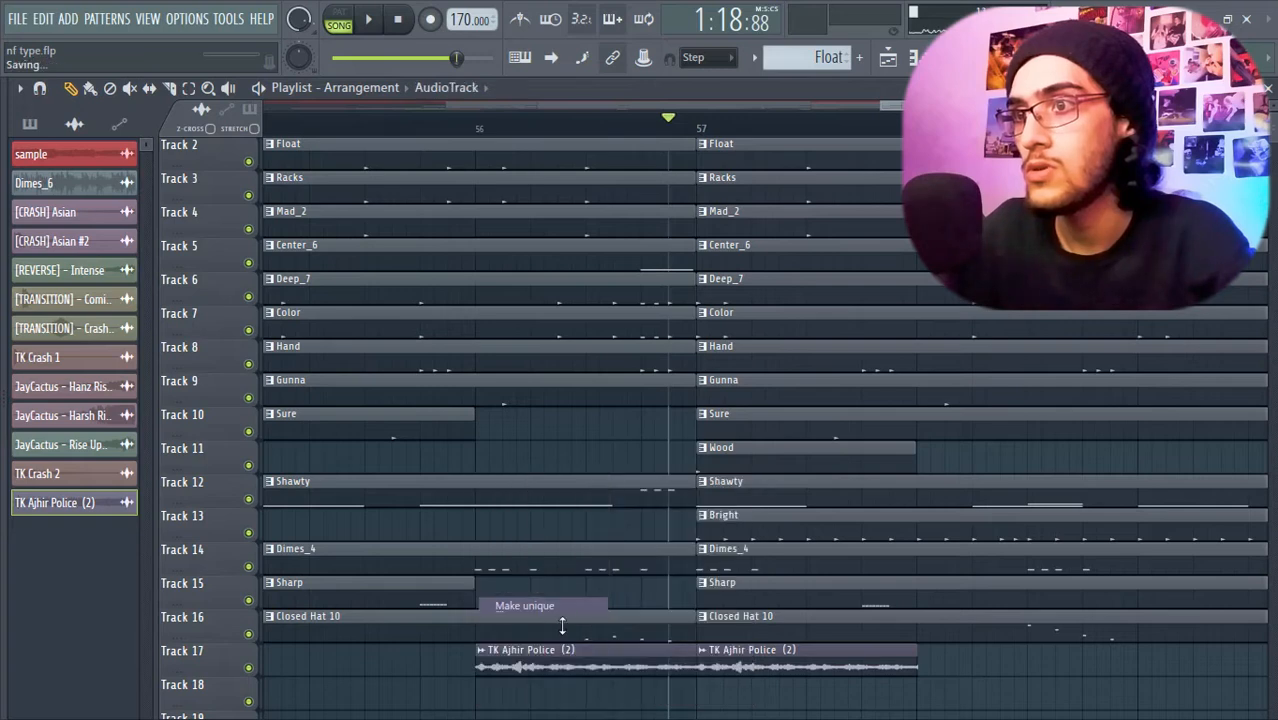
{"action": "double_click", "coordinate": [571, 667]}
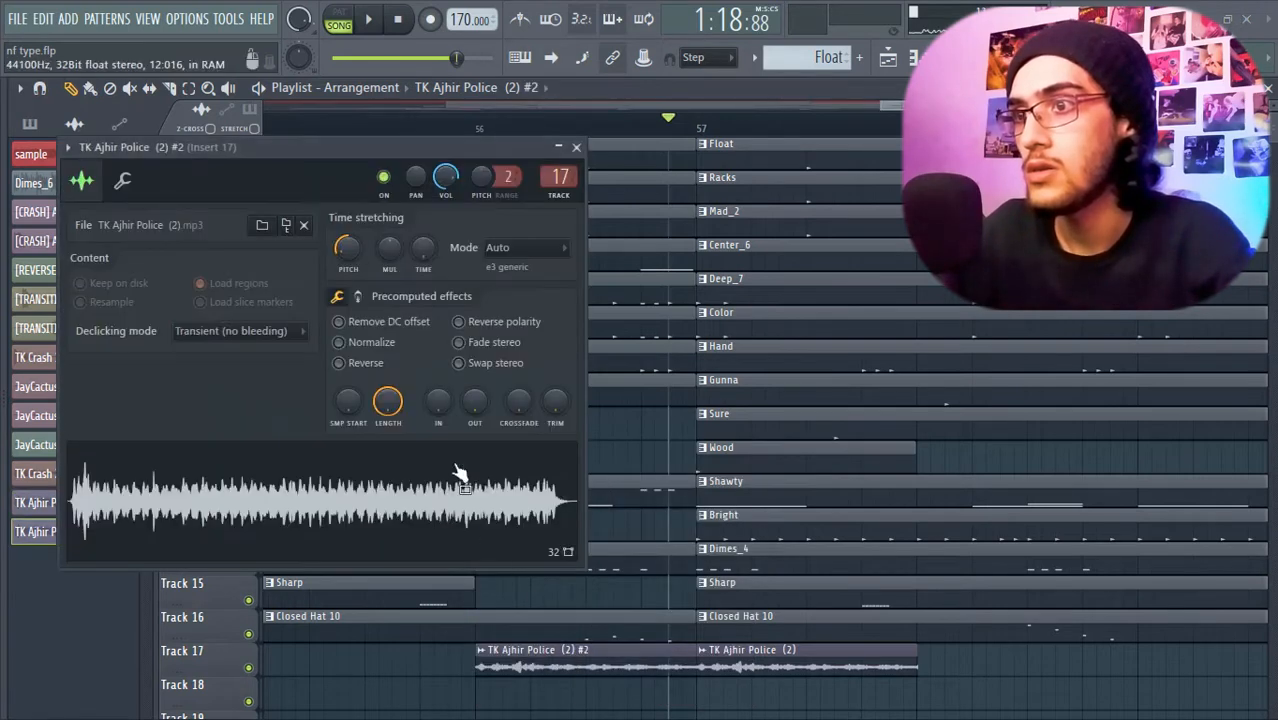
{"action": "left_click", "coordinate": [362, 364]}
- Audition the reversed police siren leading into bar 57, close its channel settings and replay it from bar 56
{"action": "key", "text": "space"}
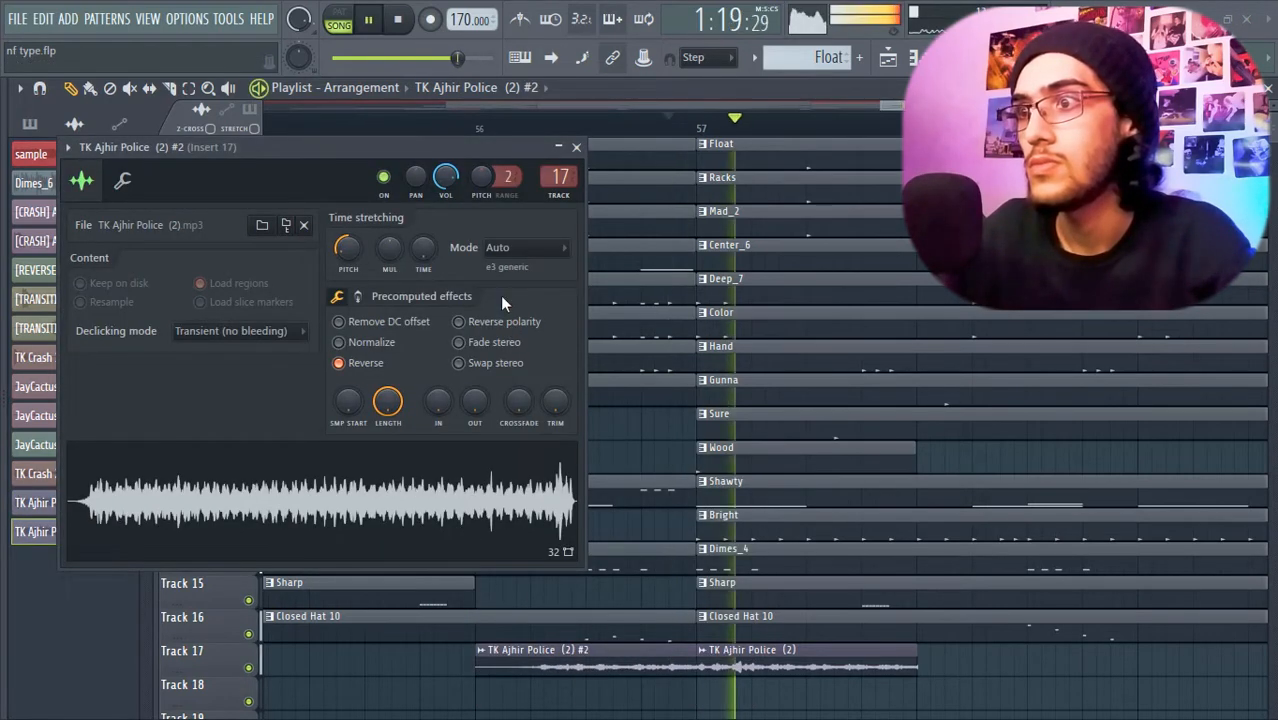
{"action": "key", "text": "space"}
{"action": "key", "text": "space"}
{"action": "left_click", "coordinate": [576, 147]}
{"action": "key", "text": "space"}
{"action": "left_click", "coordinate": [502, 119]}
{"action": "key", "text": "space"}
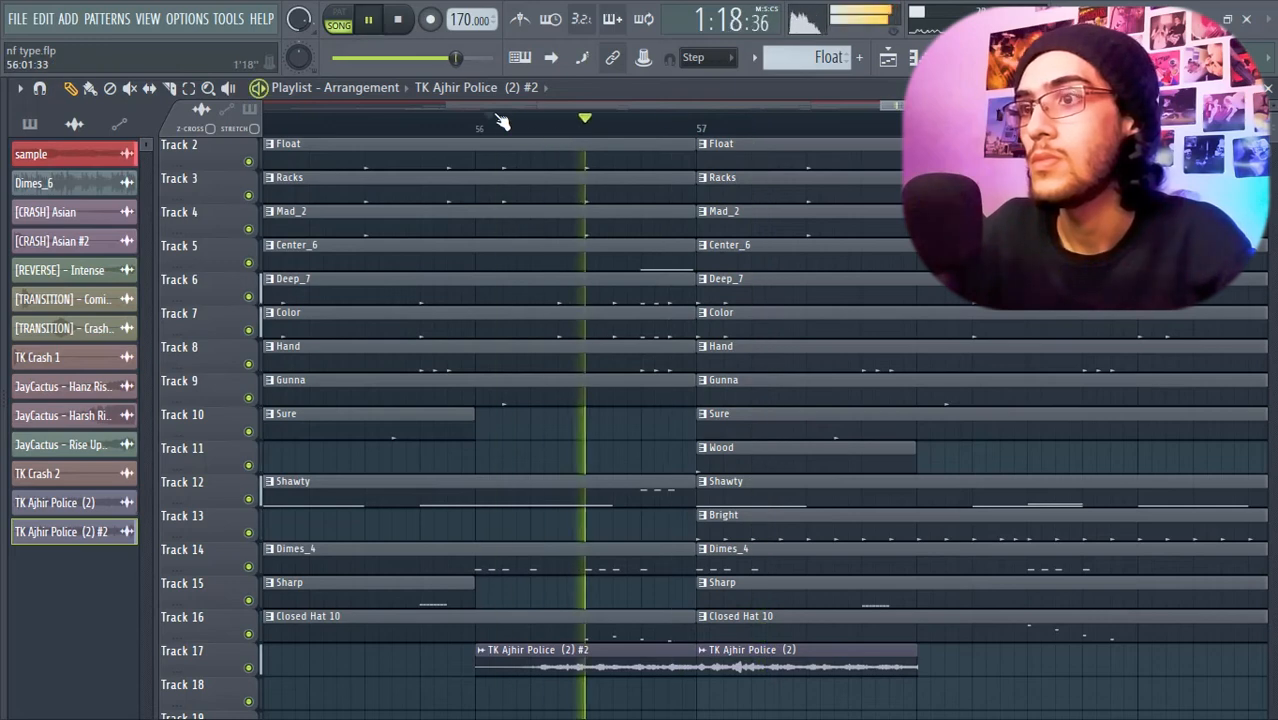
{"action": "key", "text": "space"}
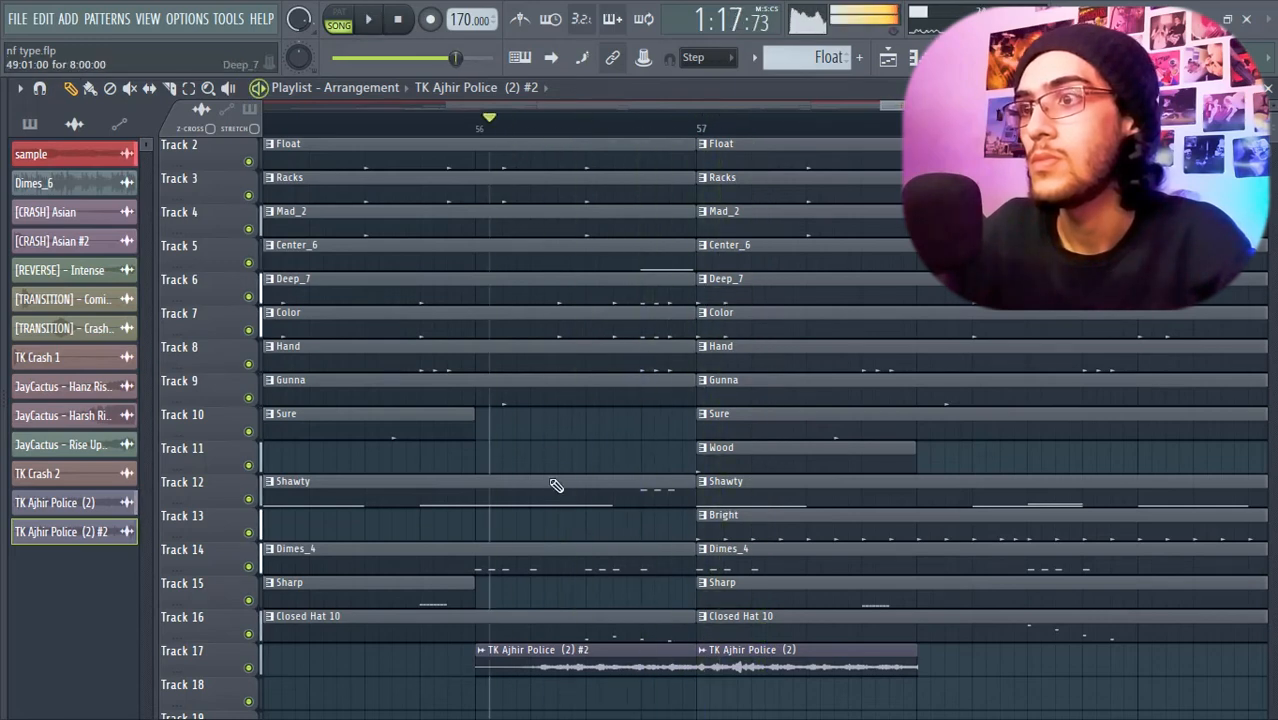
- Create a volume automation for the reversed TK Ajhir Police (2) #2 clip at bar 56
{"action": "right_click", "coordinate": [478, 653]}
{"action": "mouse_move", "coordinate": [650, 621]}
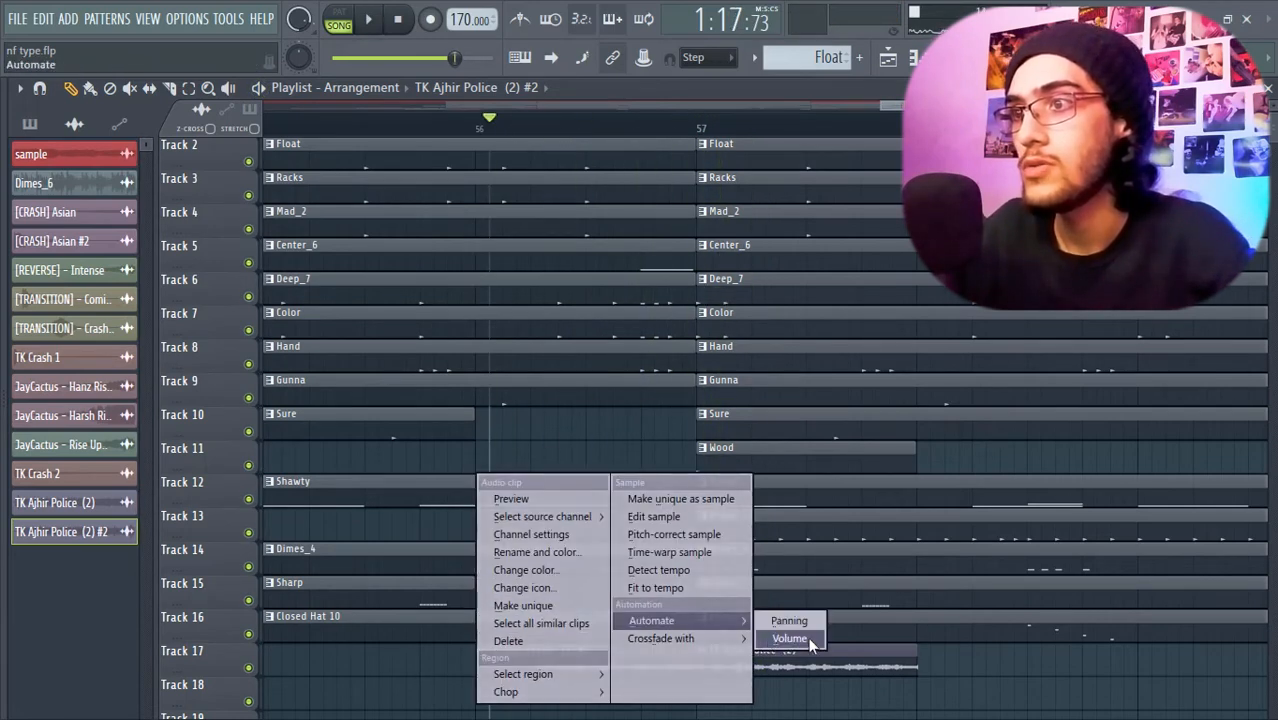
{"action": "left_click", "coordinate": [808, 638]}
- Shorten both sample clips on Track 1 to 12 bars while listening to the arrangement
{"action": "key", "text": "space"}
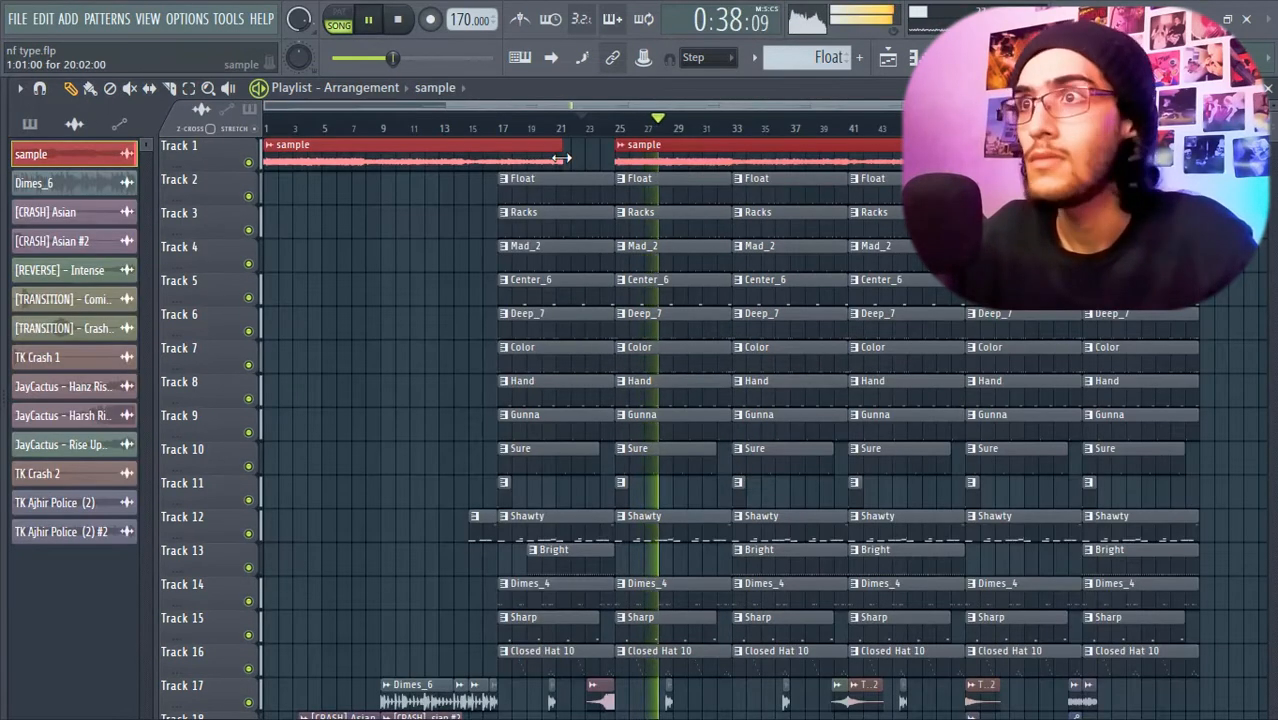
{"action": "left_click_drag", "start_coordinate": [563, 158], "coordinate": [496, 158]}
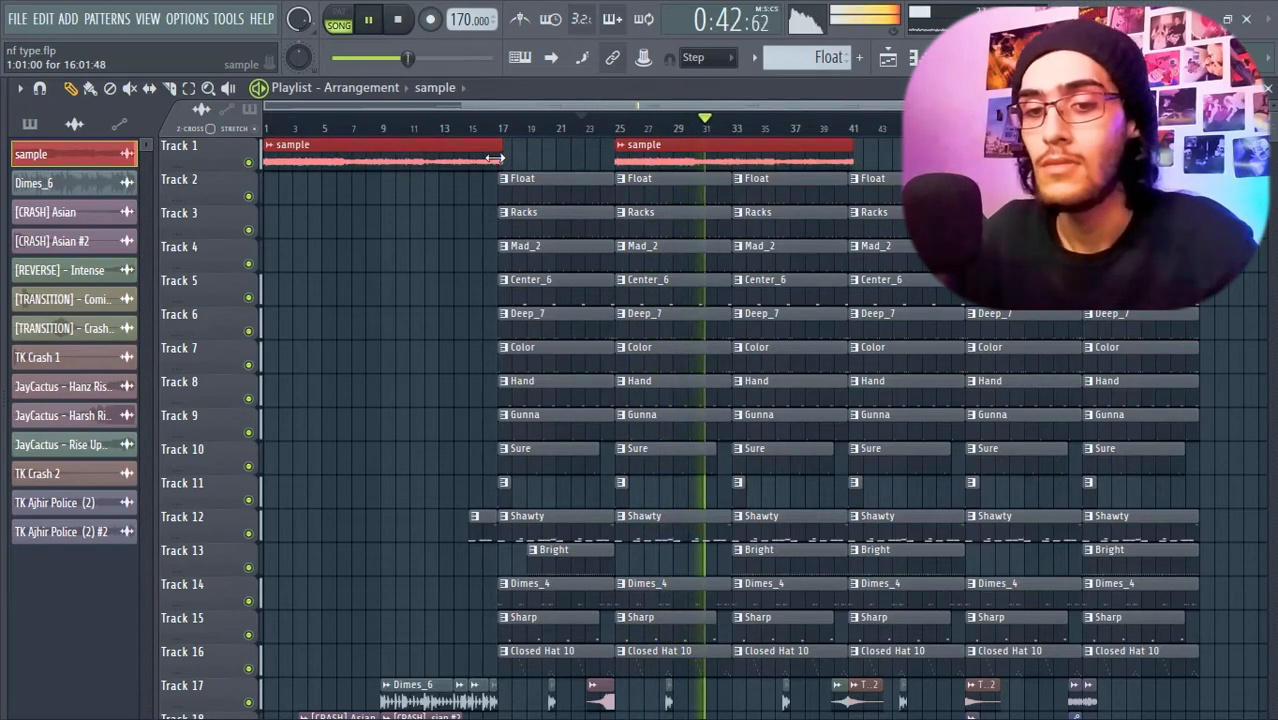
{"action": "key", "text": "space"}
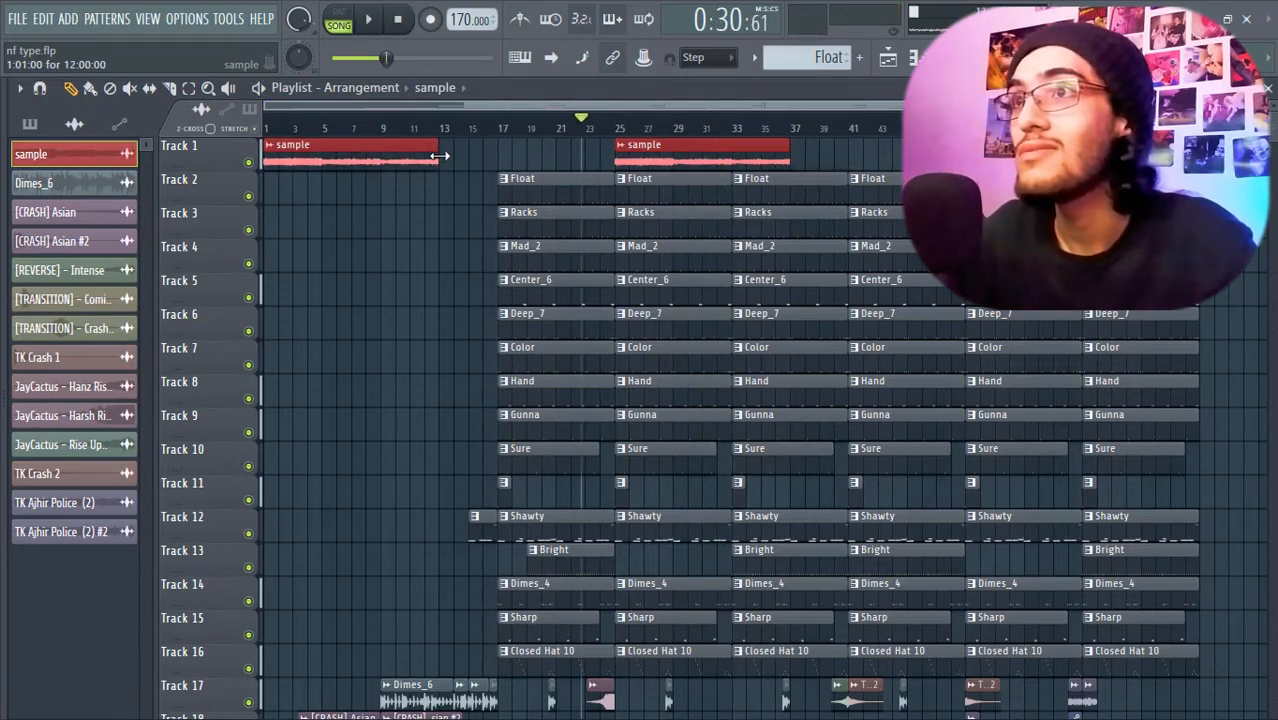
- Play the arrangement from about bar 24 with the shortened sample, and move the second sample clip on Track 1 to bar 17
{"action": "key", "text": "space"}
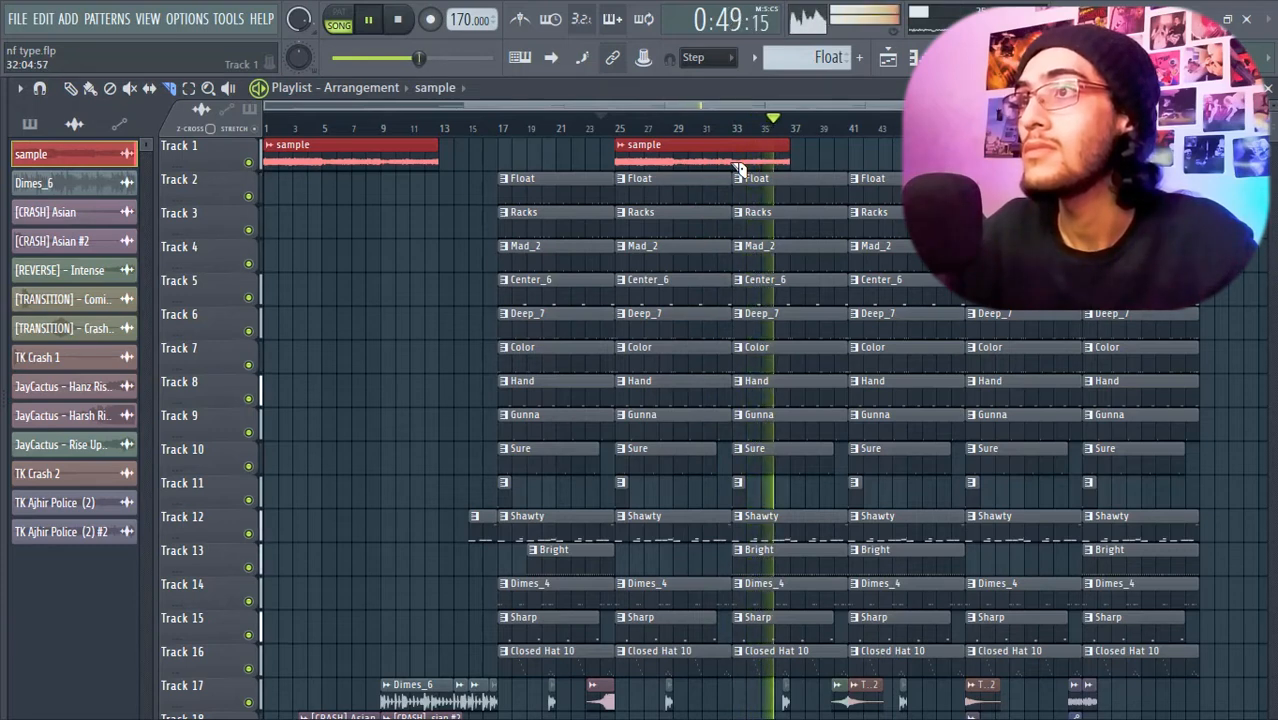
{"action": "key", "text": "space"}
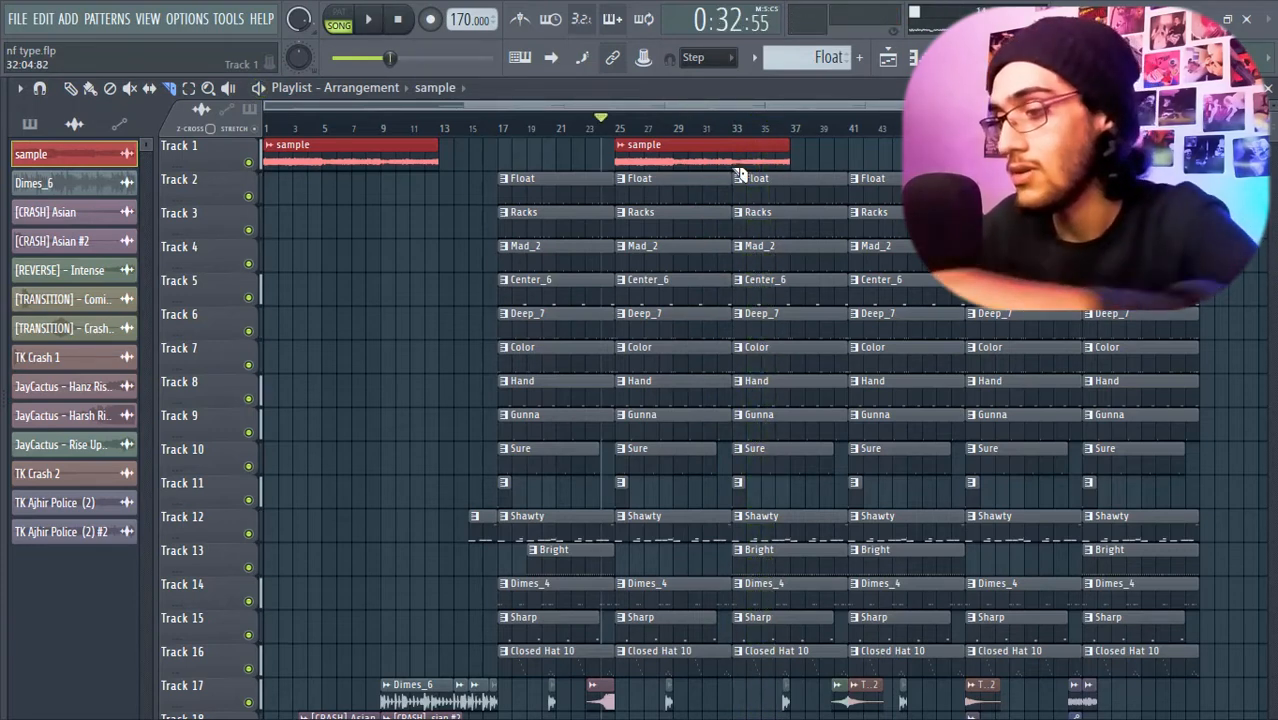
{"action": "scroll", "coordinate": [738, 167], "scroll_direction": "up", "scroll_amount": 6}
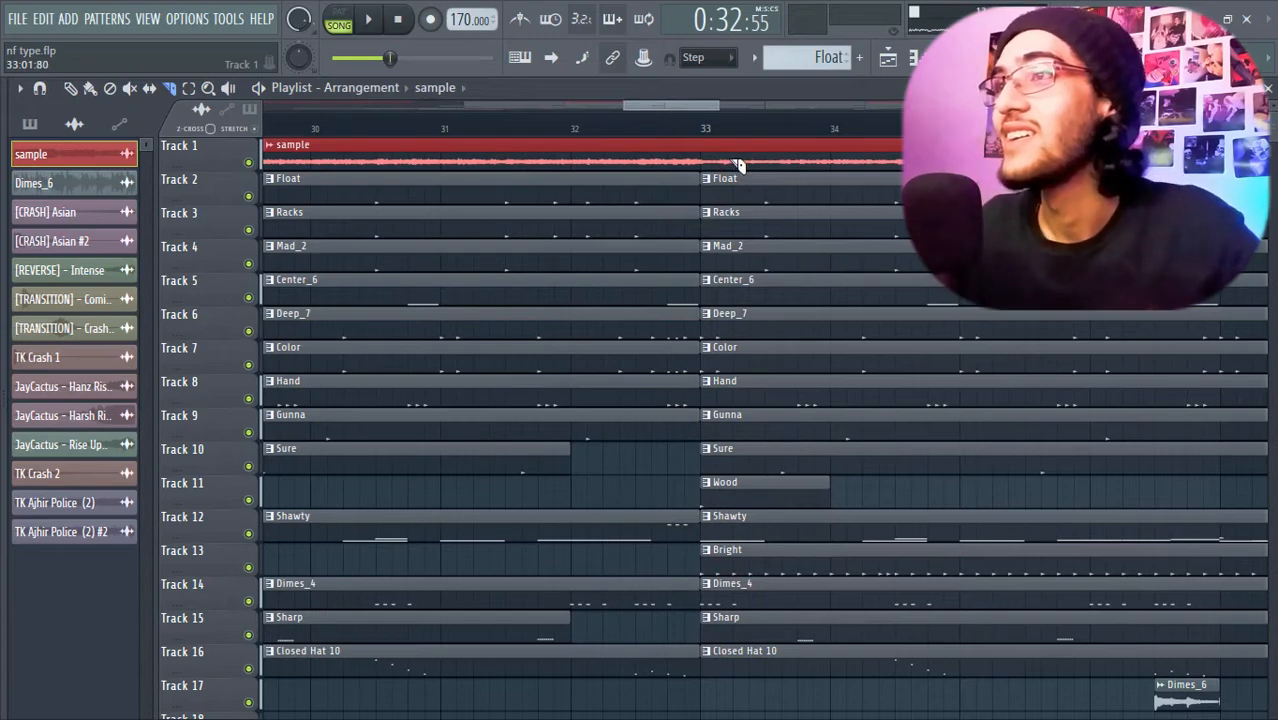
{"action": "scroll", "coordinate": [736, 163], "scroll_direction": "down", "scroll_amount": 3}
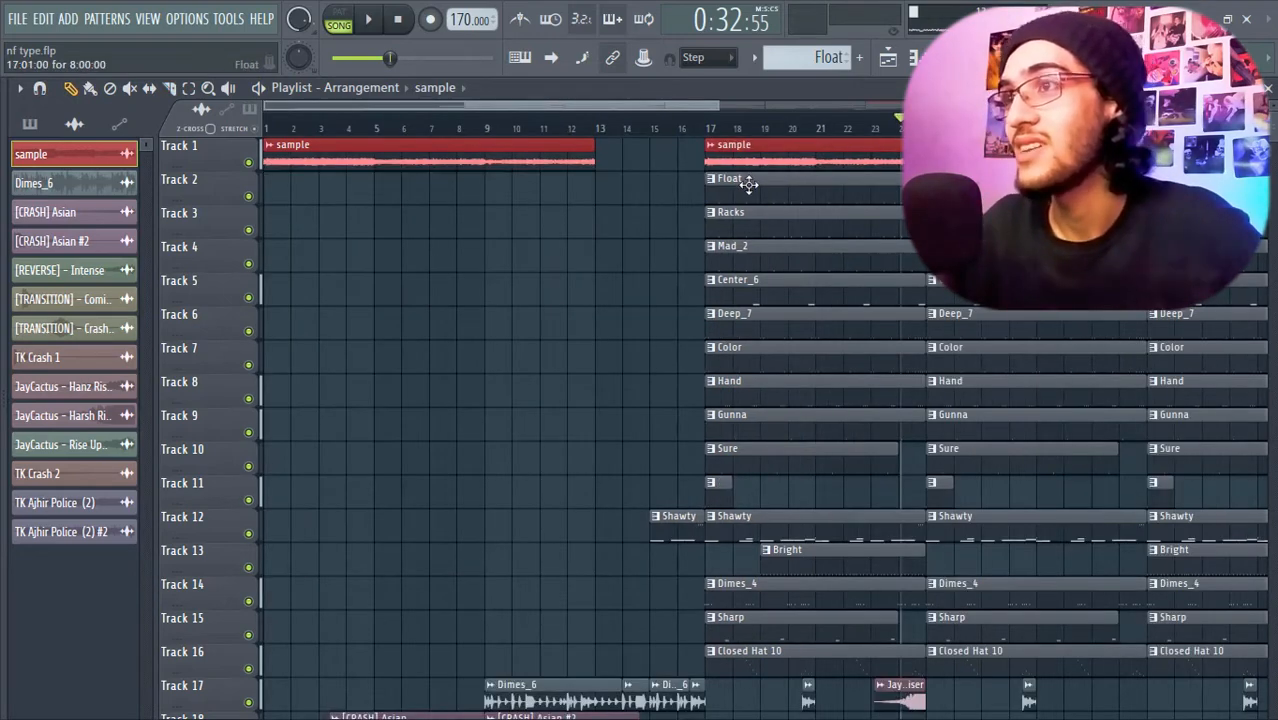
{"action": "scroll", "coordinate": [700, 177], "scroll_direction": "up", "scroll_amount": 6}
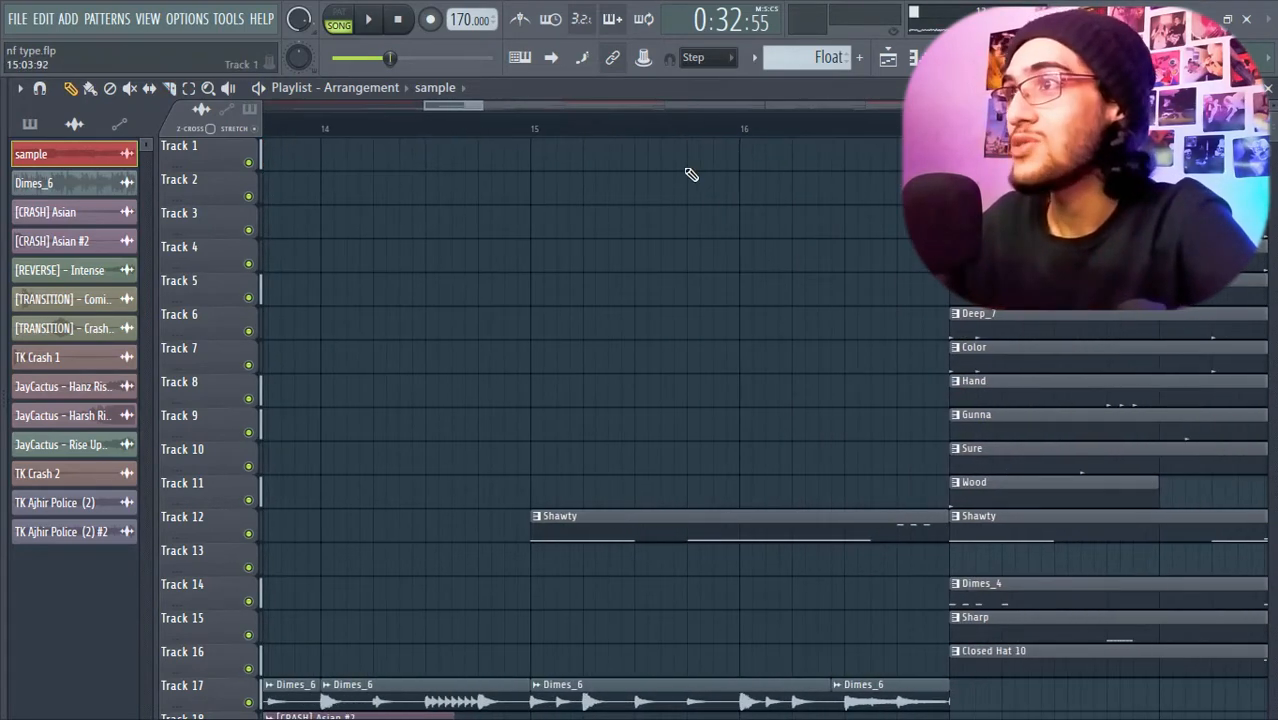
{"action": "scroll", "coordinate": [471, 237], "scroll_direction": "down", "scroll_amount": 5}
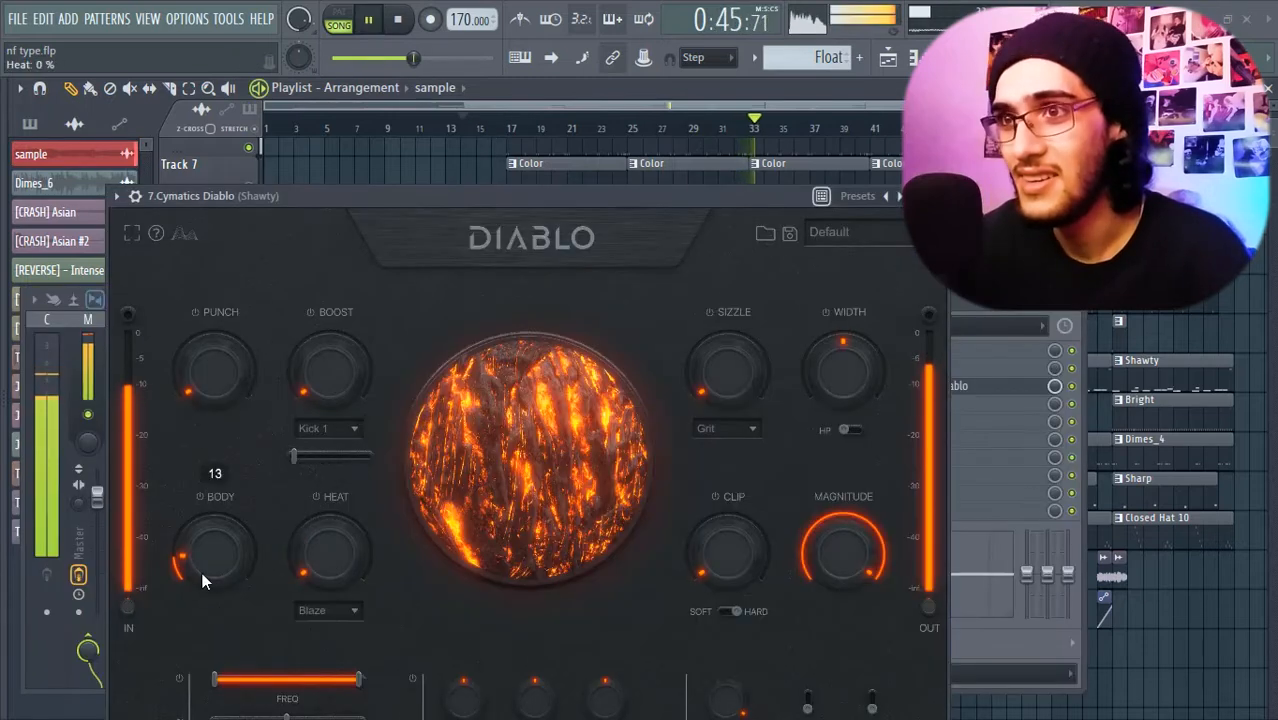
- Raise the Body amount in Cymatics Diablo on the Shawty mixer track
{"action": "left_click_drag", "start_coordinate": [202, 575], "coordinate": [196, 561]}
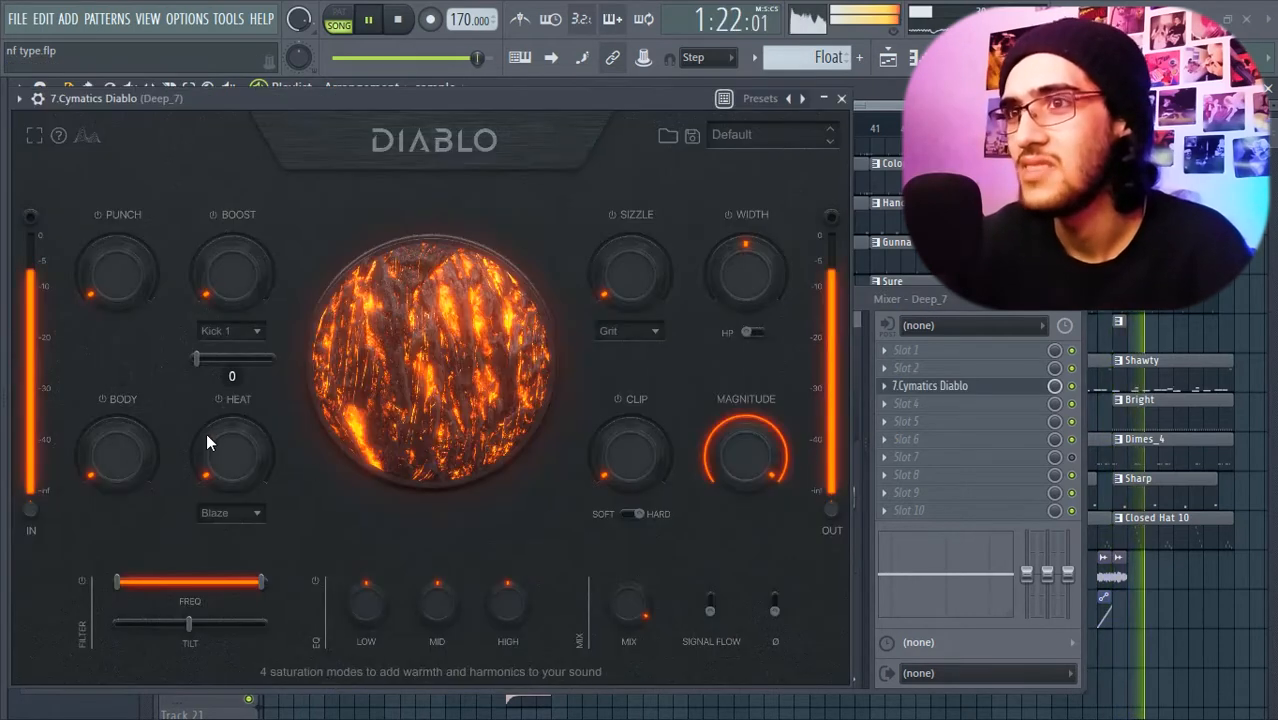
- Raise Body and set Punch to 27% in Cymatics Diablo on the Deep_7 mixer track, and close the plugin
{"action": "left_click_drag", "start_coordinate": [106, 448], "coordinate": [98, 426]}
{"action": "left_click_drag", "start_coordinate": [110, 300], "coordinate": [103, 276]}
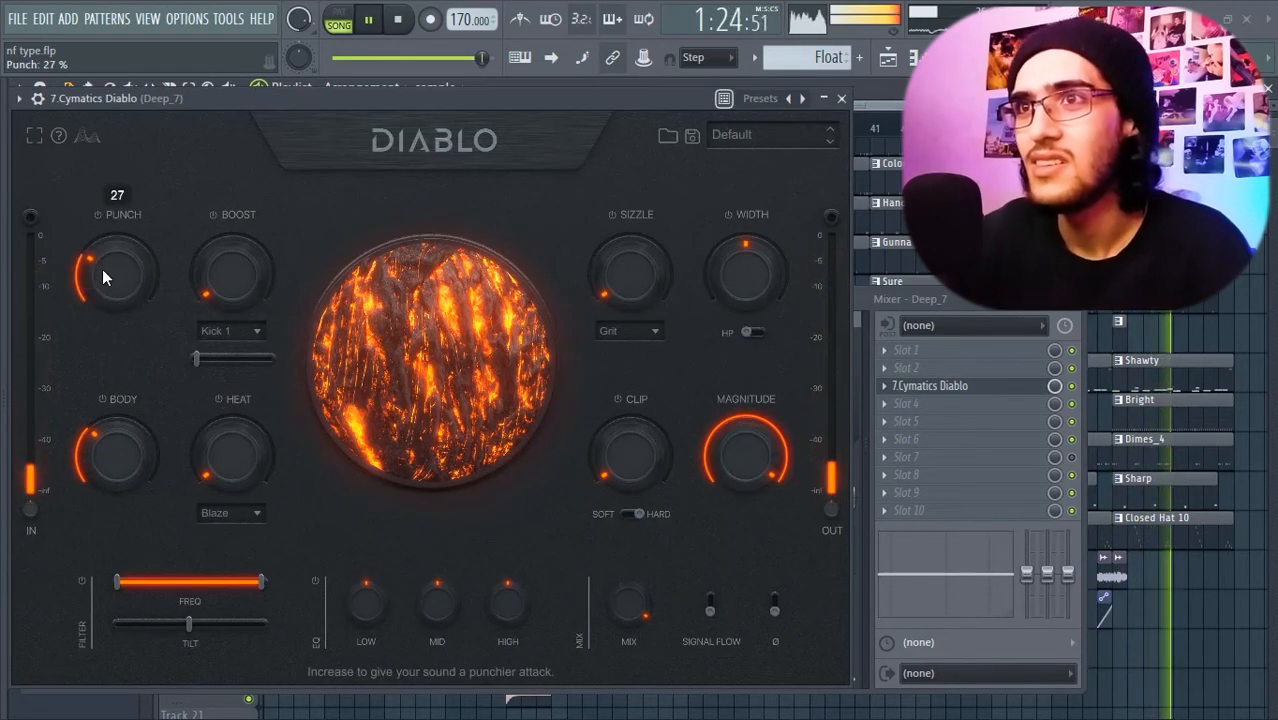
{"action": "left_click", "coordinate": [843, 100]}
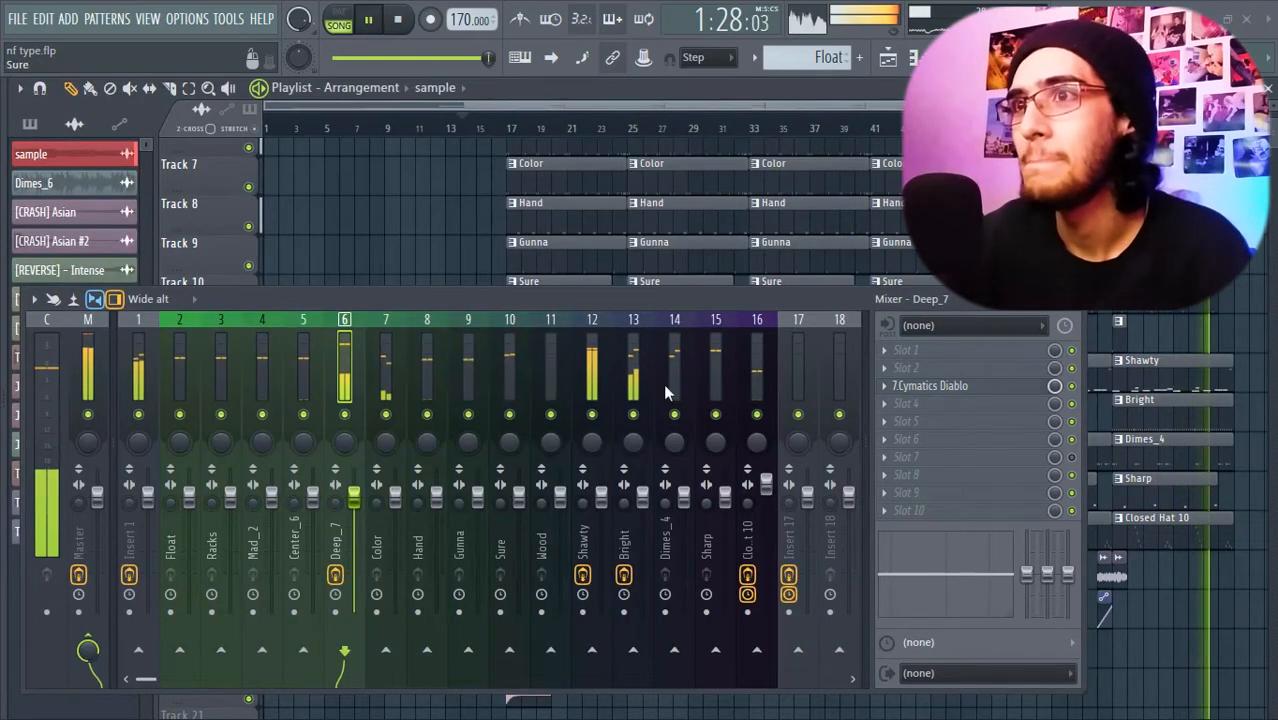
- Check the mixer tracks' effect slots during playback and select the Shawty track
{"action": "left_click", "coordinate": [958, 514]}
{"action": "mouse_move", "coordinate": [364, 367]}
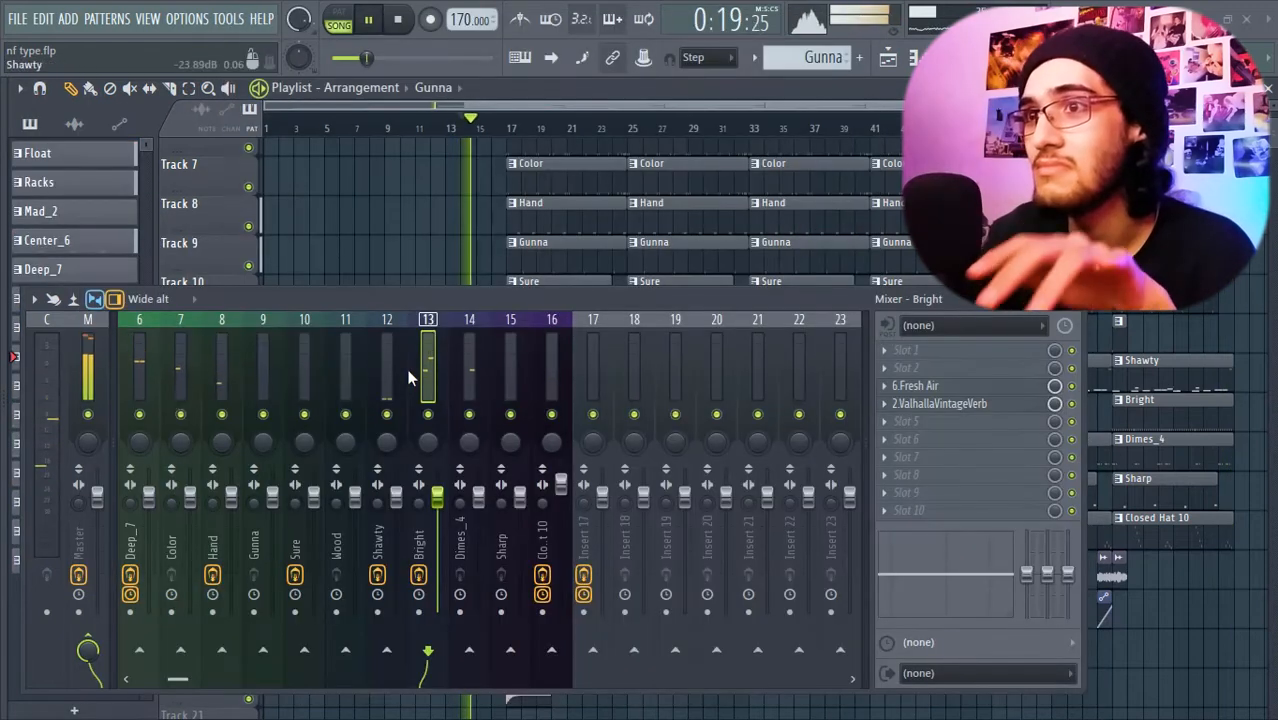
{"action": "left_click", "coordinate": [397, 357]}
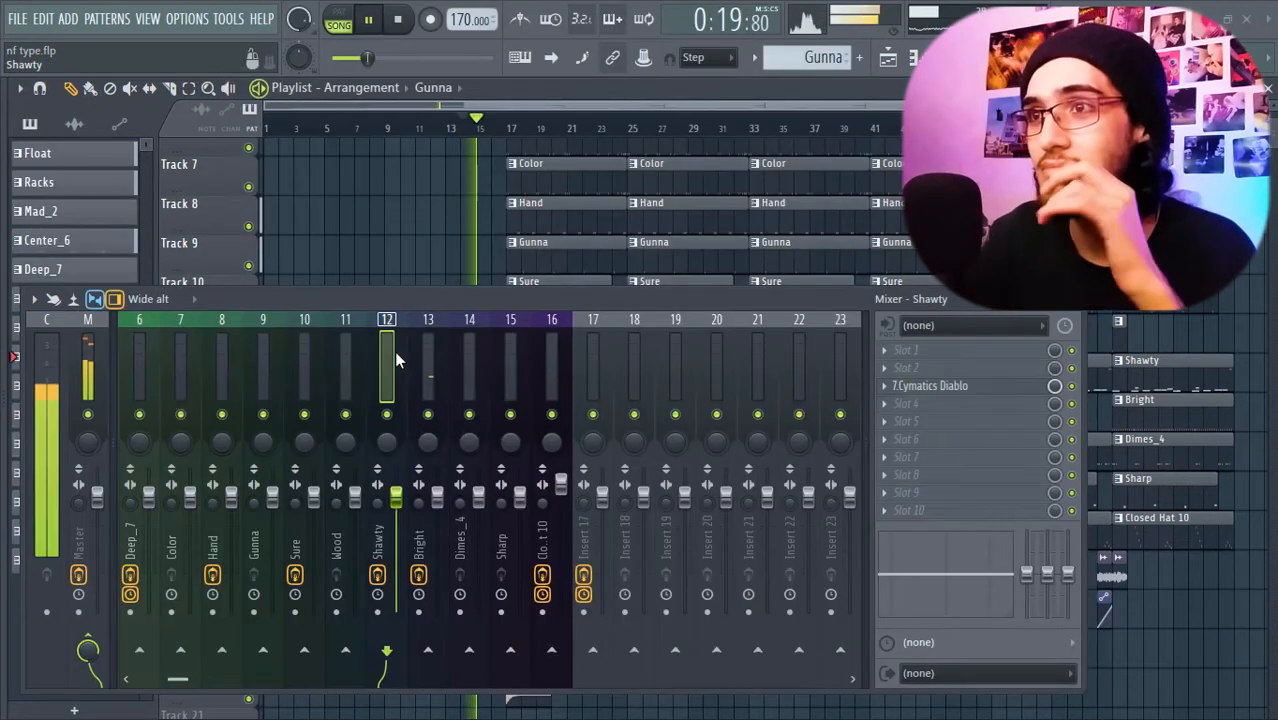
- Add TAIP in slot 4 of the Color mixer track with its output at 9.5 dB, and add Fruity Soft Clipper in slot 7
{"action": "mouse_move", "coordinate": [394, 356]}
{"action": "left_mouse_down"}
{"action": "mouse_move", "coordinate": [125, 352]}
{"action": "mouse_move", "coordinate": [416, 353]}
{"action": "mouse_move", "coordinate": [391, 361]}
{"action": "left_mouse_up"}
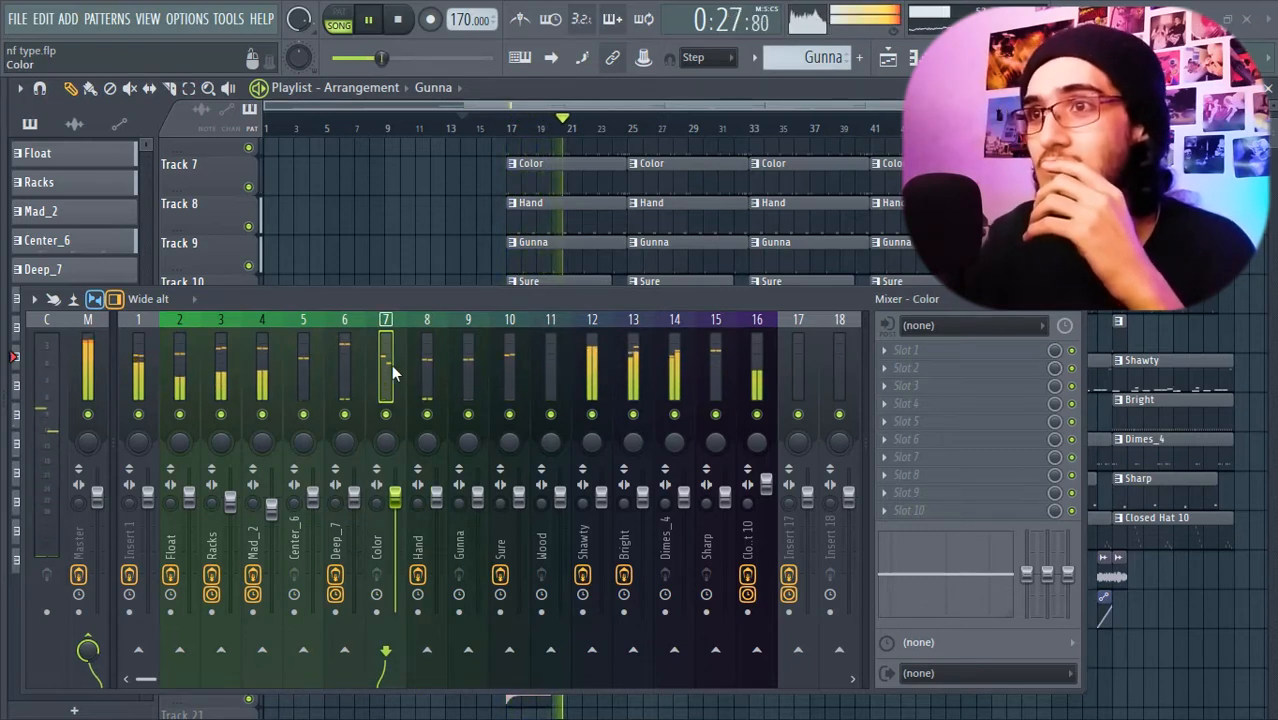
{"action": "left_click", "coordinate": [938, 403]}
{"action": "left_click", "coordinate": [613, 638]}
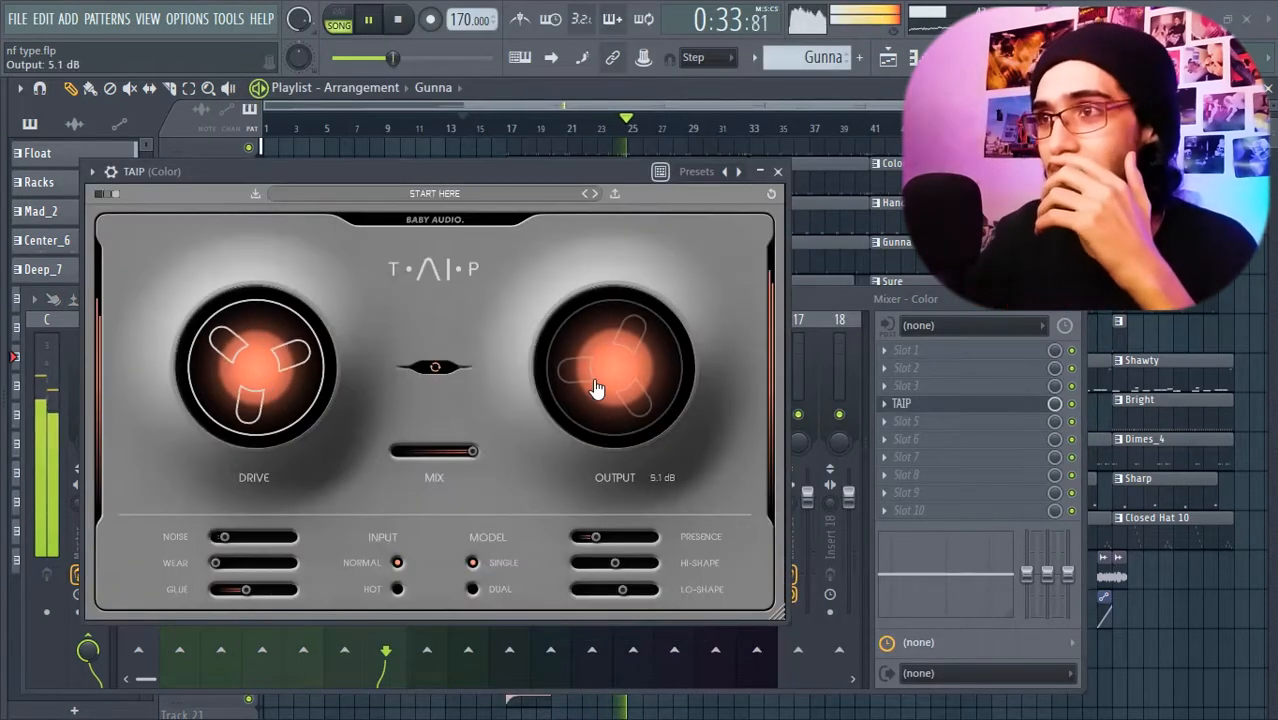
{"action": "scroll", "coordinate": [593, 392], "scroll_direction": "up", "scroll_amount": 6}
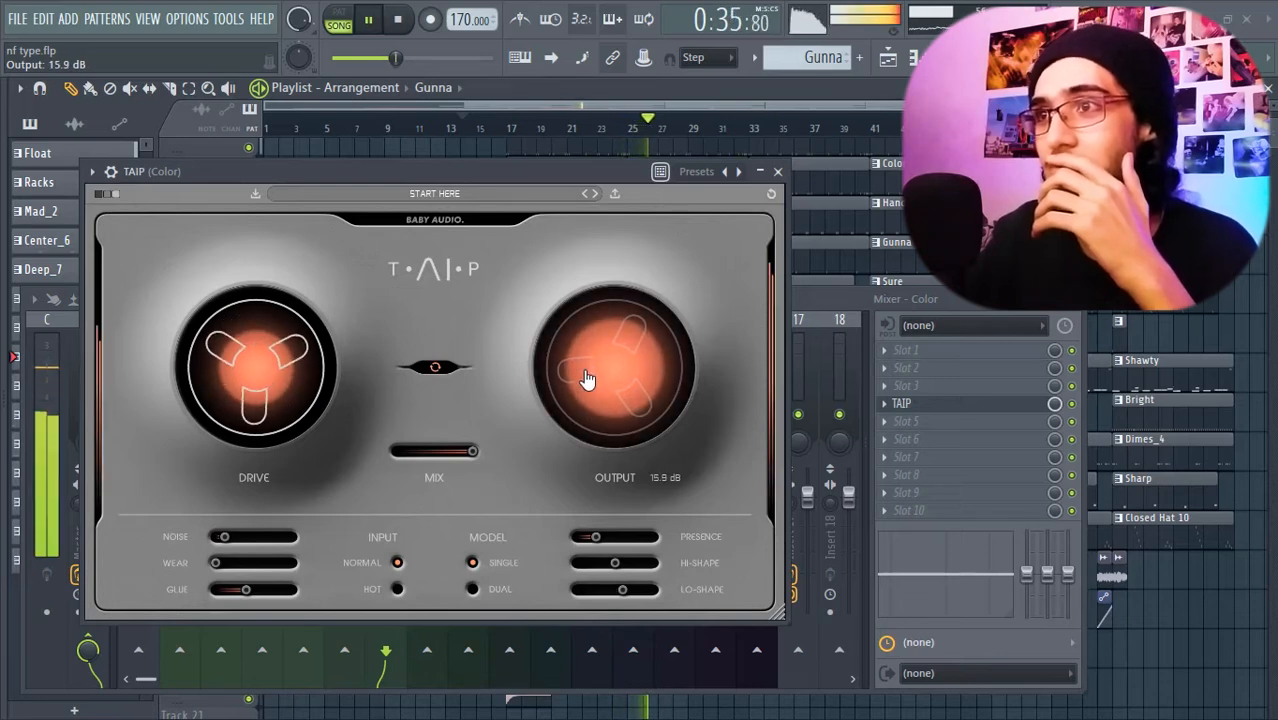
{"action": "scroll", "coordinate": [600, 405], "scroll_direction": "down", "scroll_amount": 3}
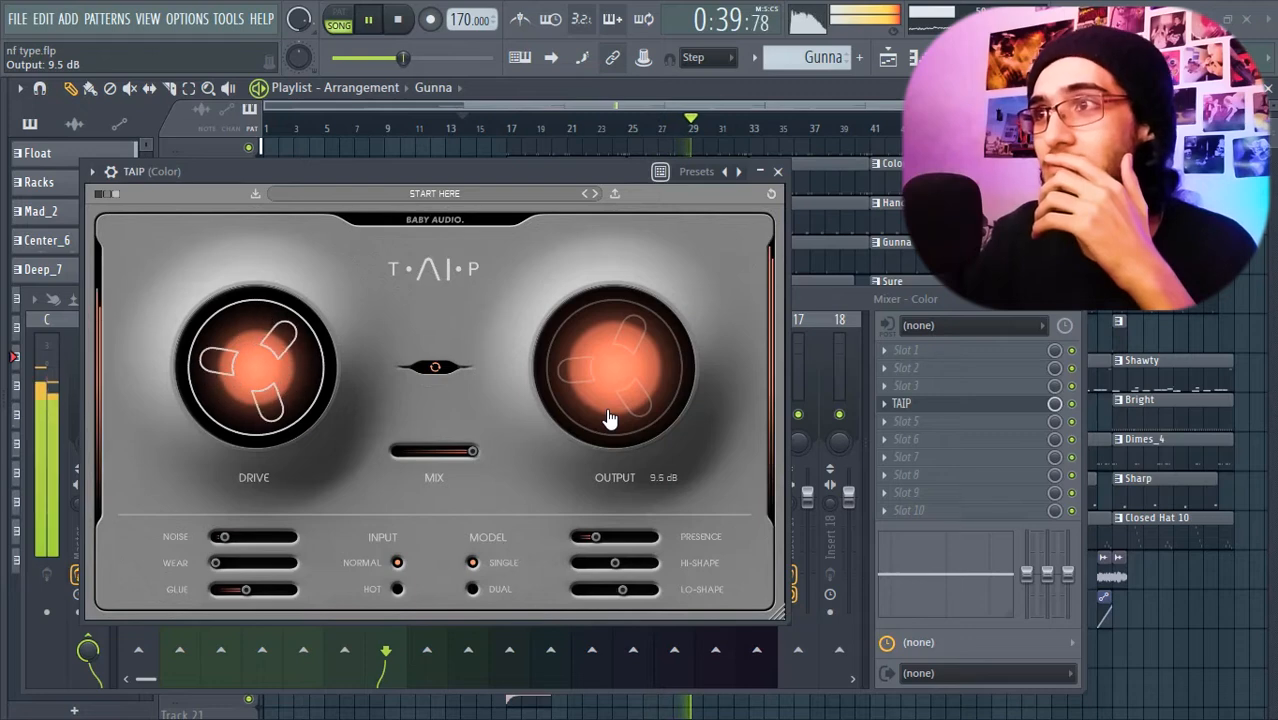
{"action": "left_click", "coordinate": [778, 172]}
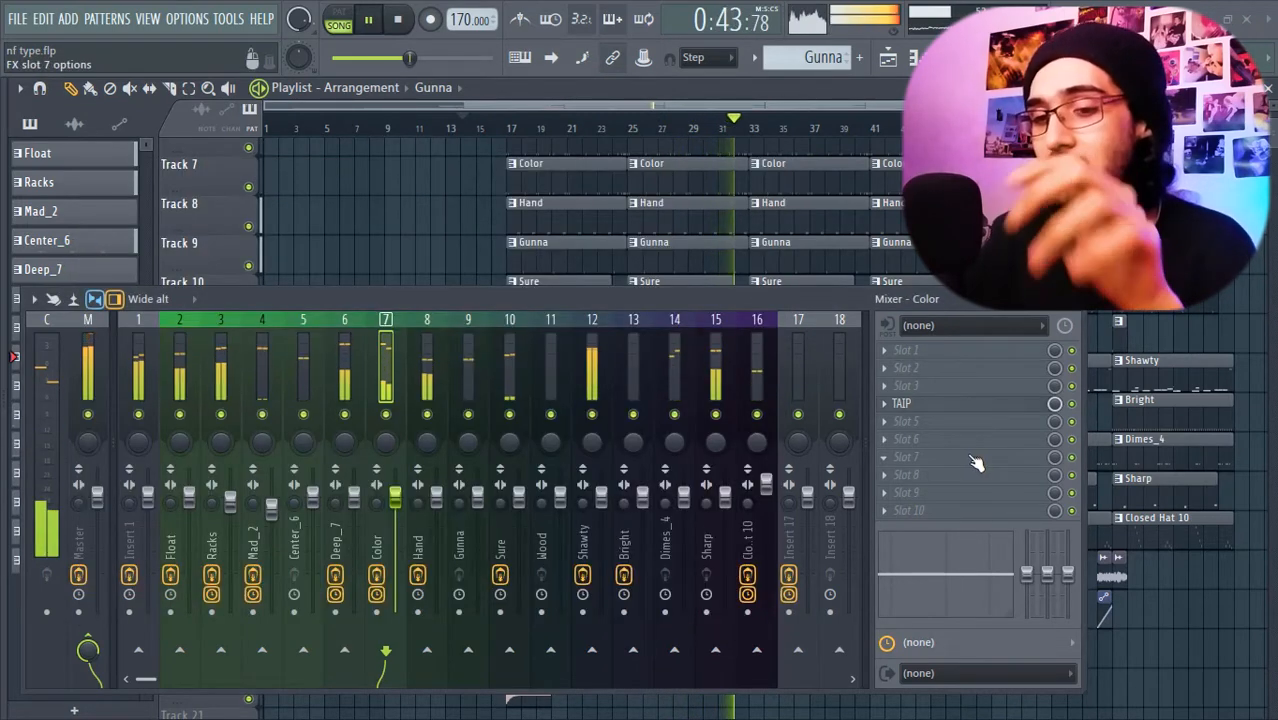
{"action": "key", "text": "ctrl+s"}
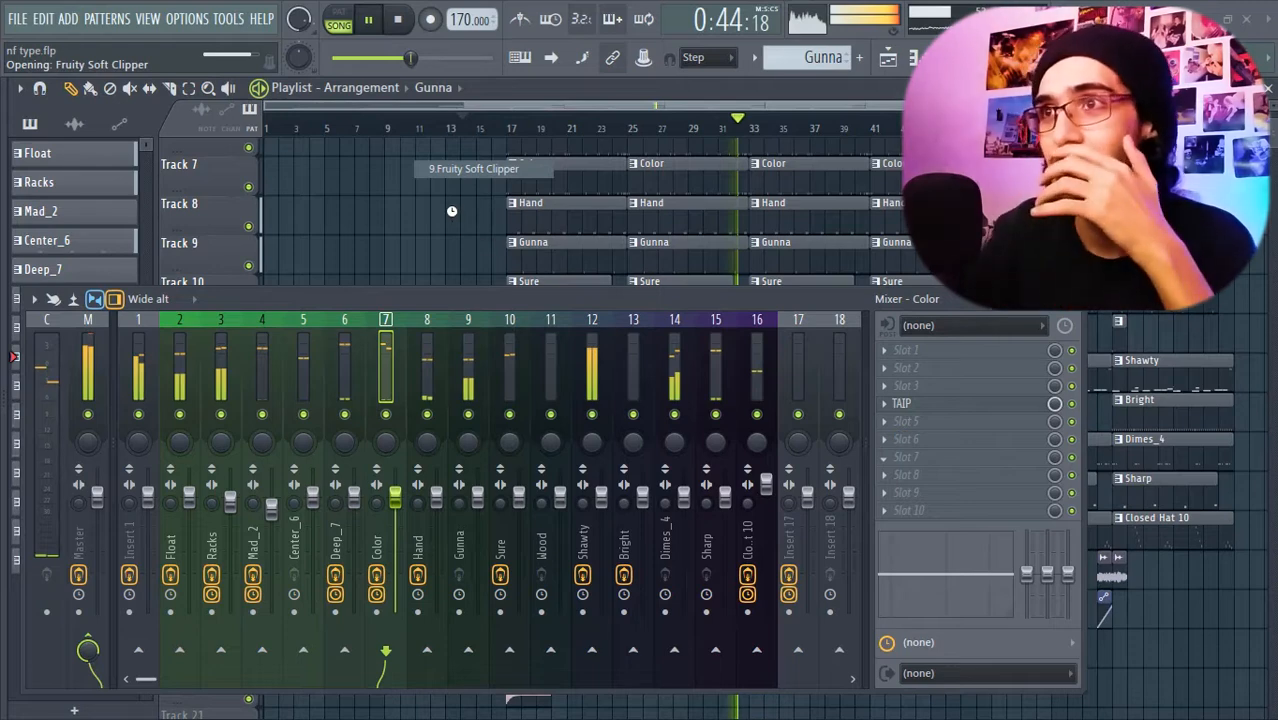
{"action": "left_click", "coordinate": [404, 245]}
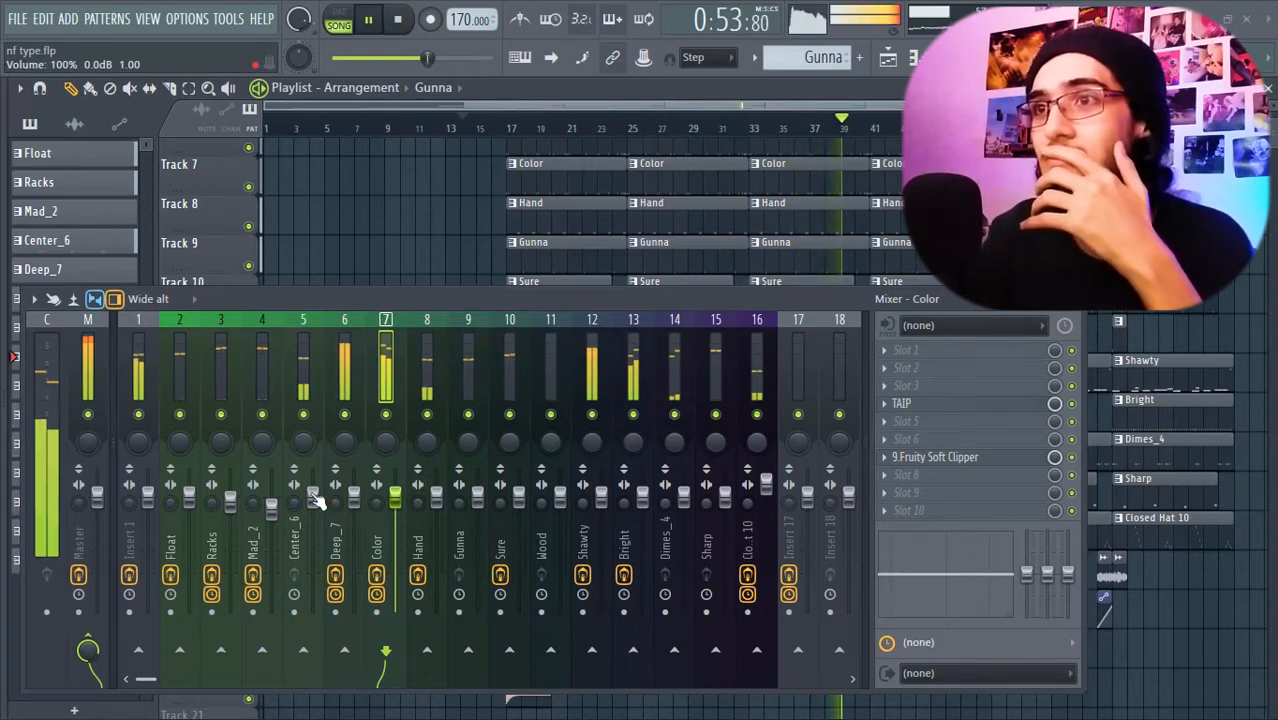
- Add ValhallaVintageVerb in slot 3 of the Center_6 mixer track and set its Mix to 10.4%
{"action": "left_click", "coordinate": [303, 368]}
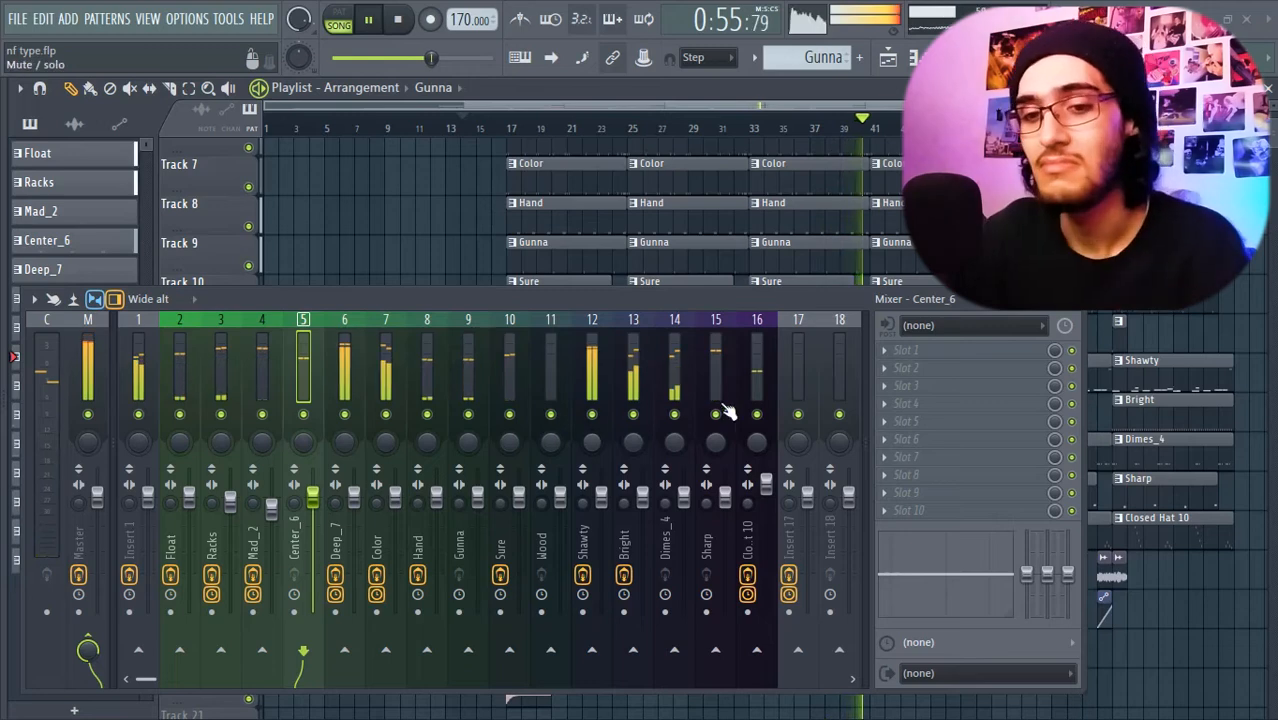
{"action": "left_click", "coordinate": [944, 391]}
{"action": "left_click", "coordinate": [478, 45]}
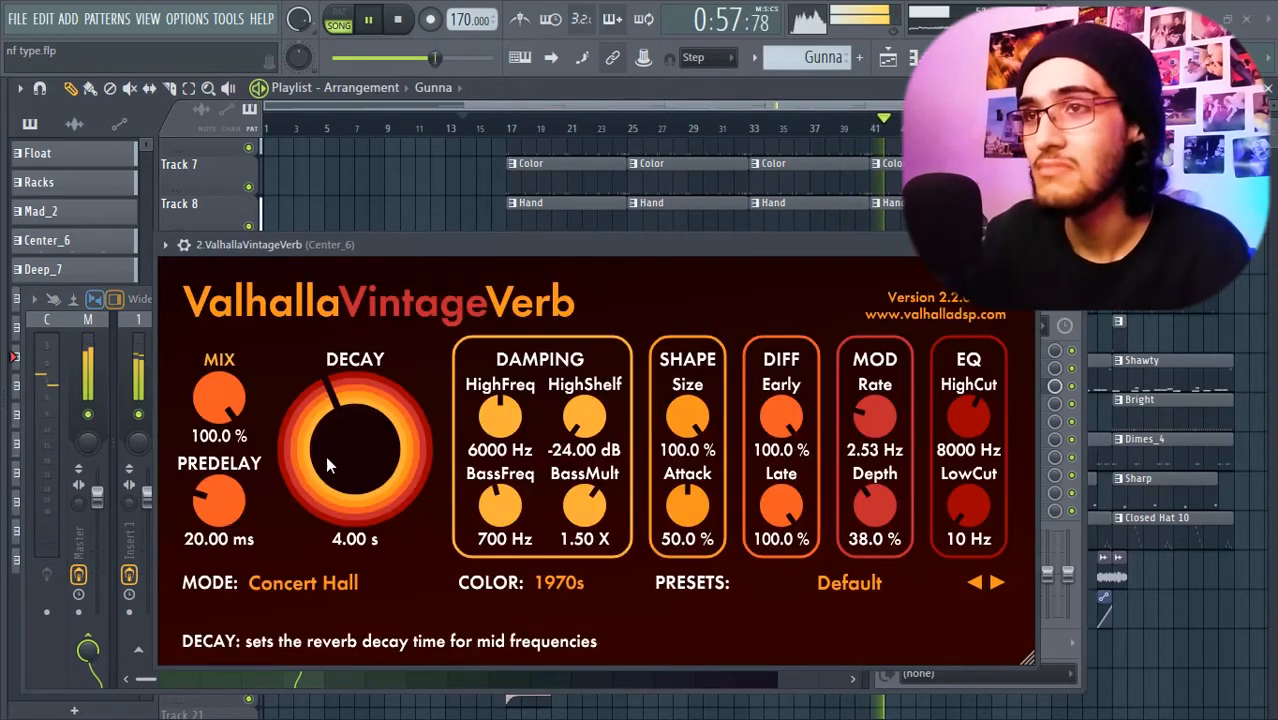
{"action": "left_click_drag", "start_coordinate": [219, 400], "coordinate": [263, 613]}
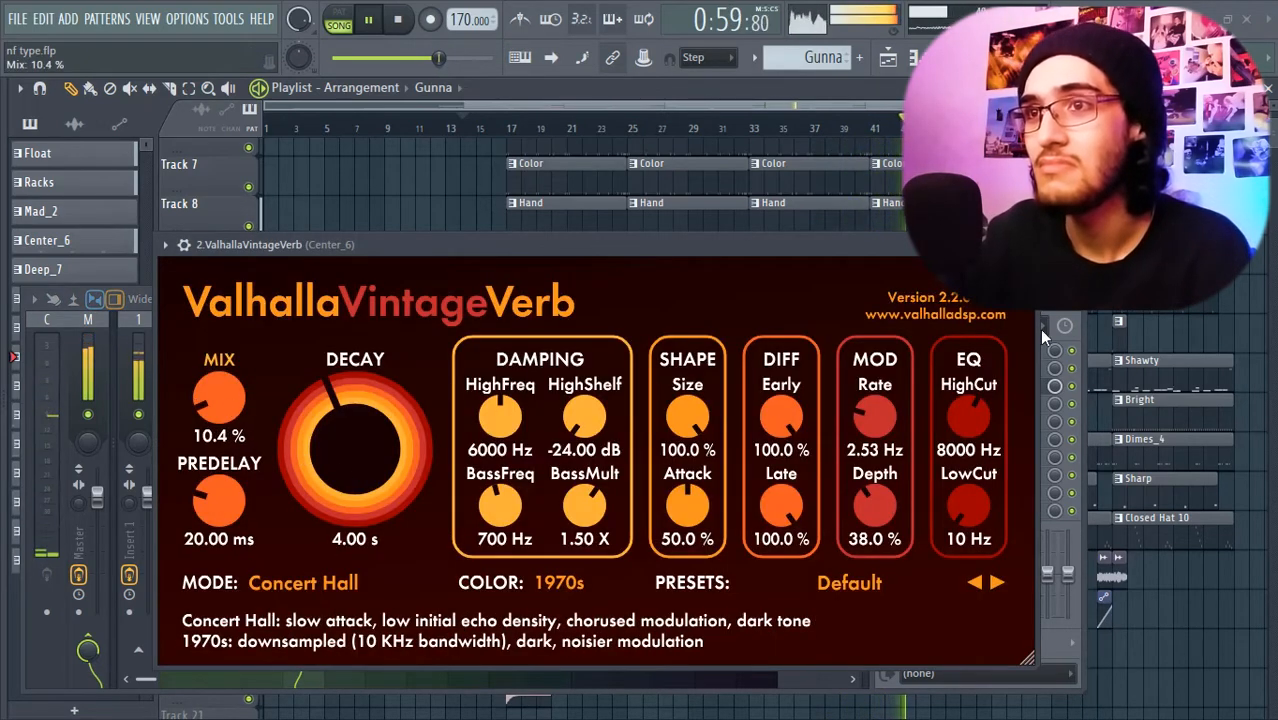
{"action": "left_click", "coordinate": [1028, 244]}
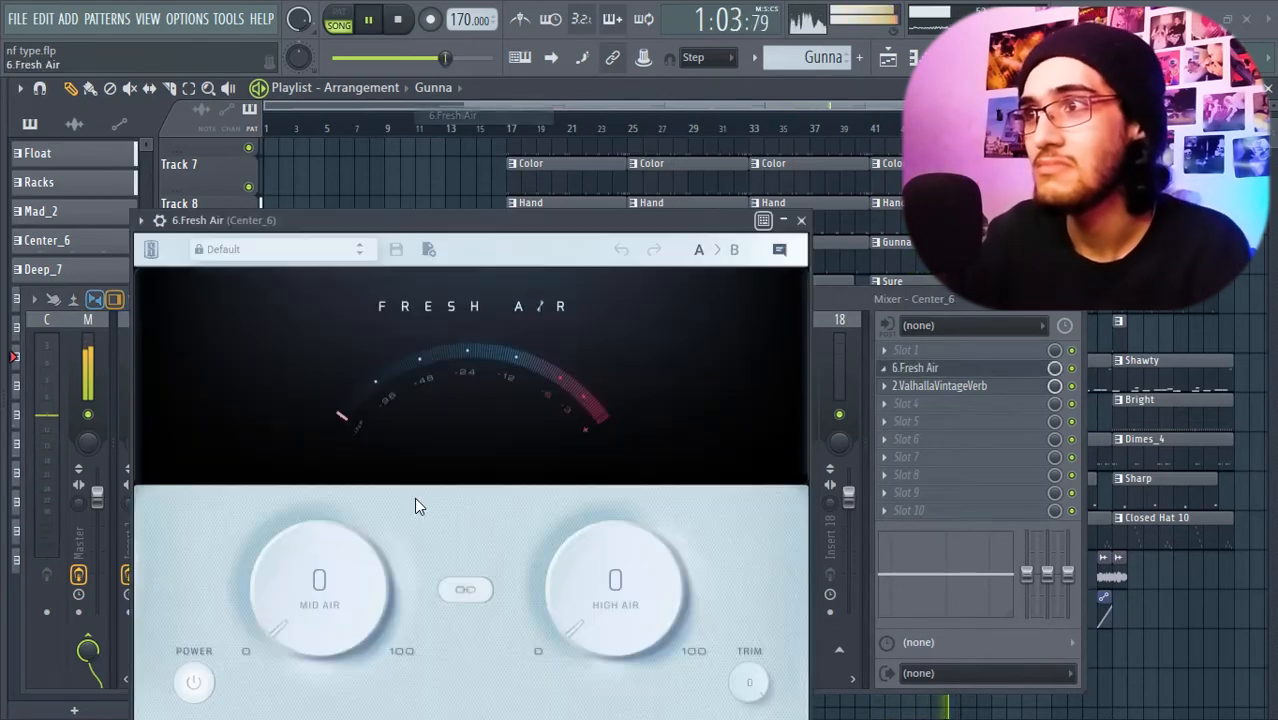
- Set High Air to 65 and raise Mid Air in Fresh Air on the Center_6 track, then close the plugin and hide the mixer
{"action": "left_click_drag", "start_coordinate": [611, 600], "coordinate": [582, 500]}
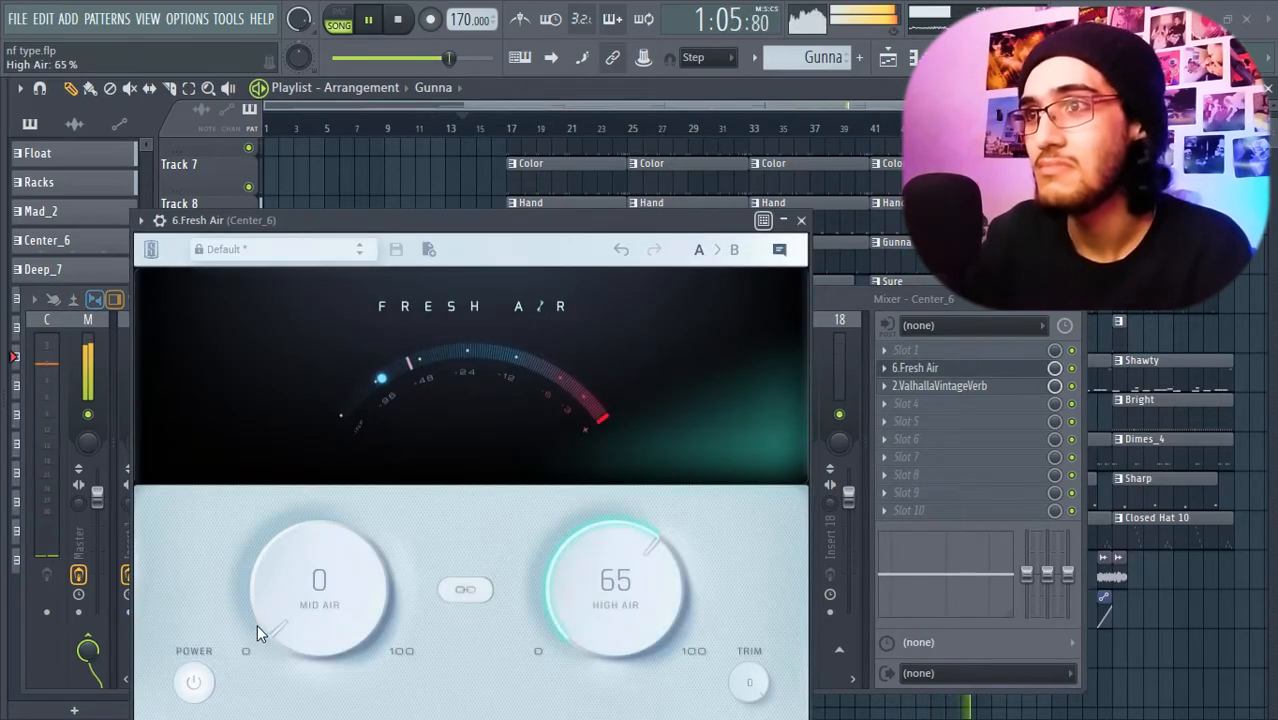
{"action": "left_click_drag", "start_coordinate": [288, 608], "coordinate": [238, 447]}
{"action": "left_click", "coordinate": [801, 221]}
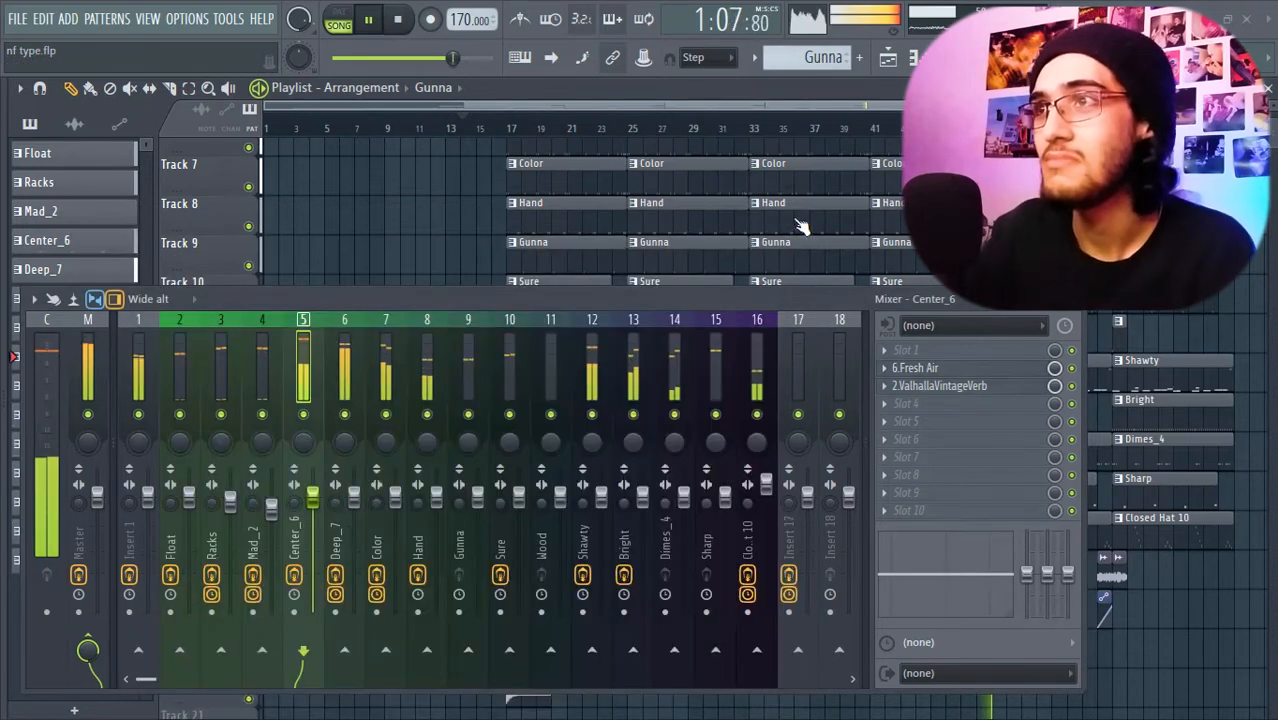
{"action": "key", "text": "F9"}
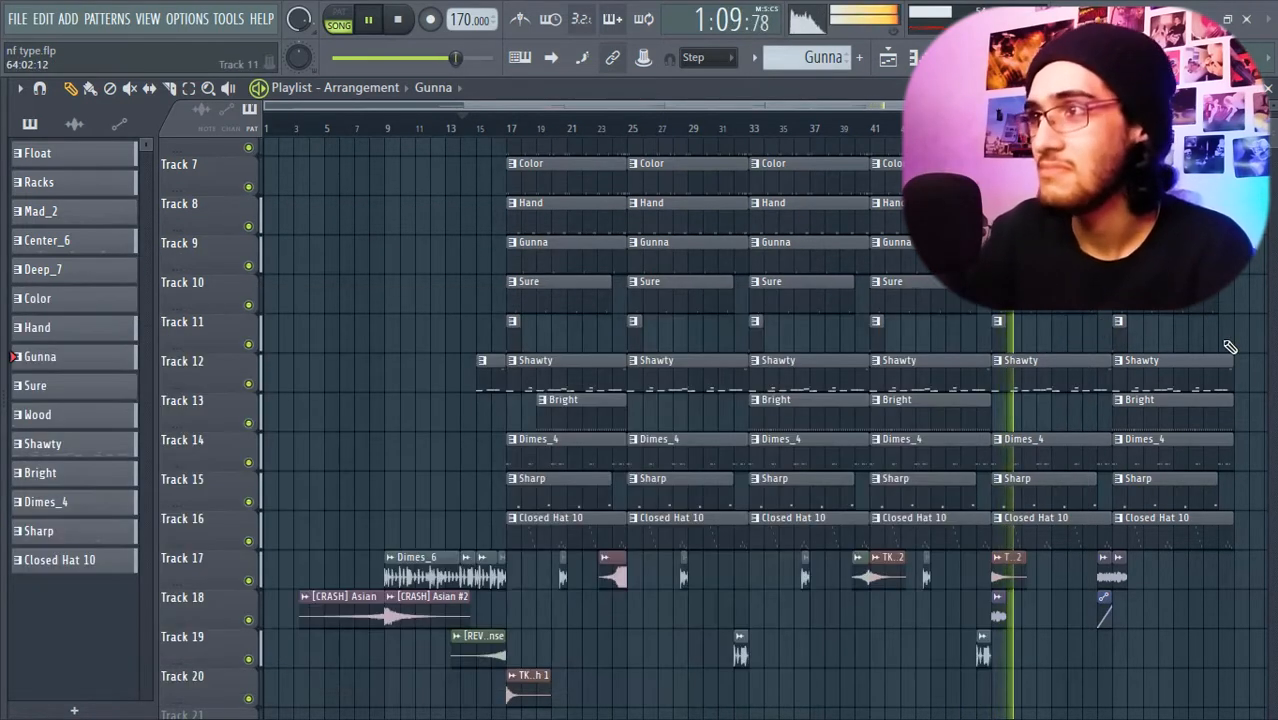